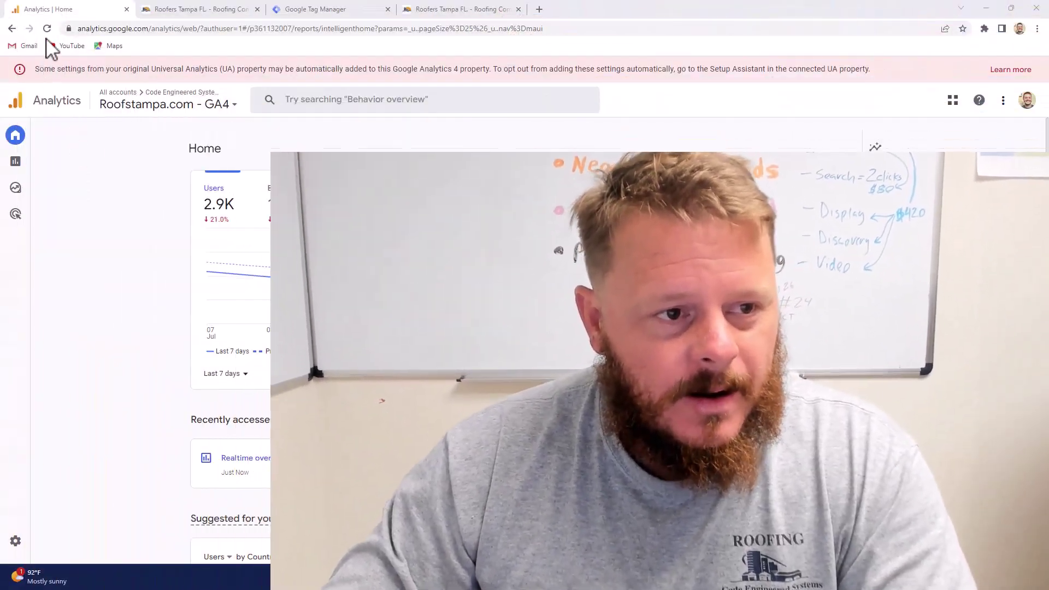
Step: Open the Roofstampa.com - GA4 web stream from Admin > Data Streams in Google Analytics
{"action": "mouse_move", "coordinate": [16, 503]}
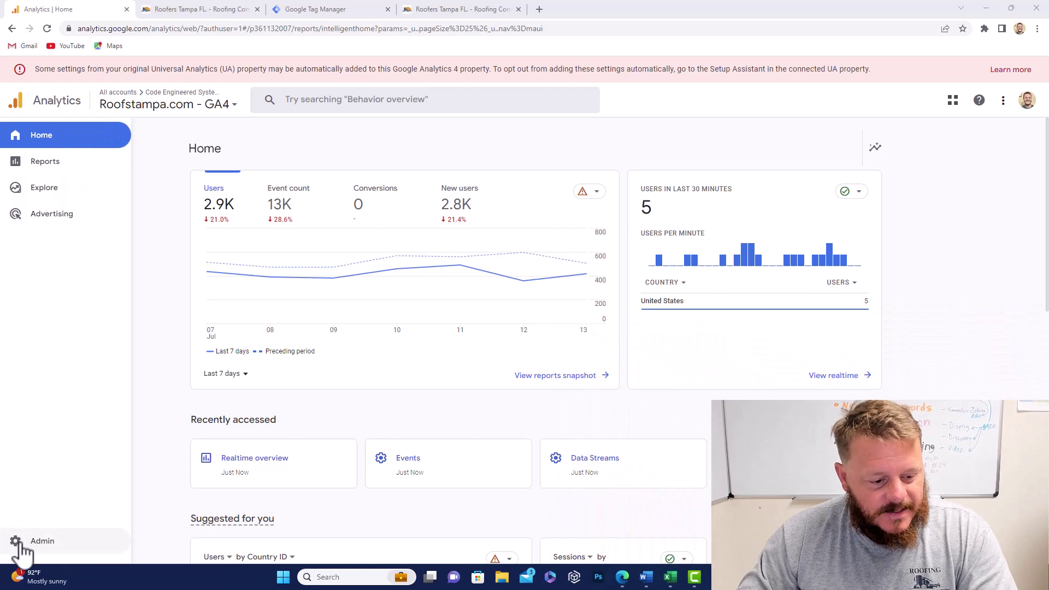
{"action": "left_click", "coordinate": [21, 545]}
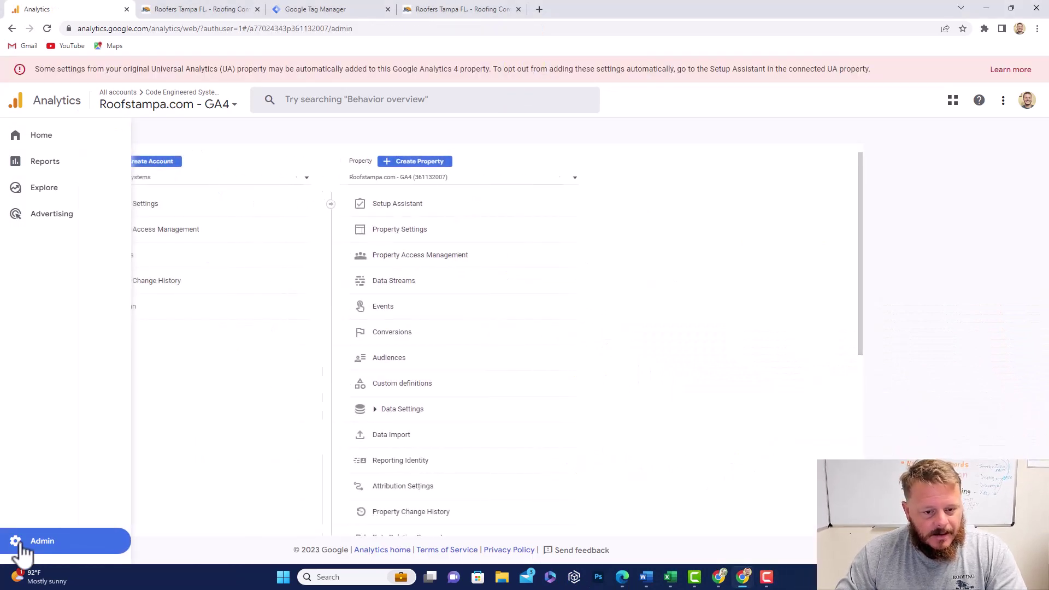
{"action": "left_click", "coordinate": [414, 284]}
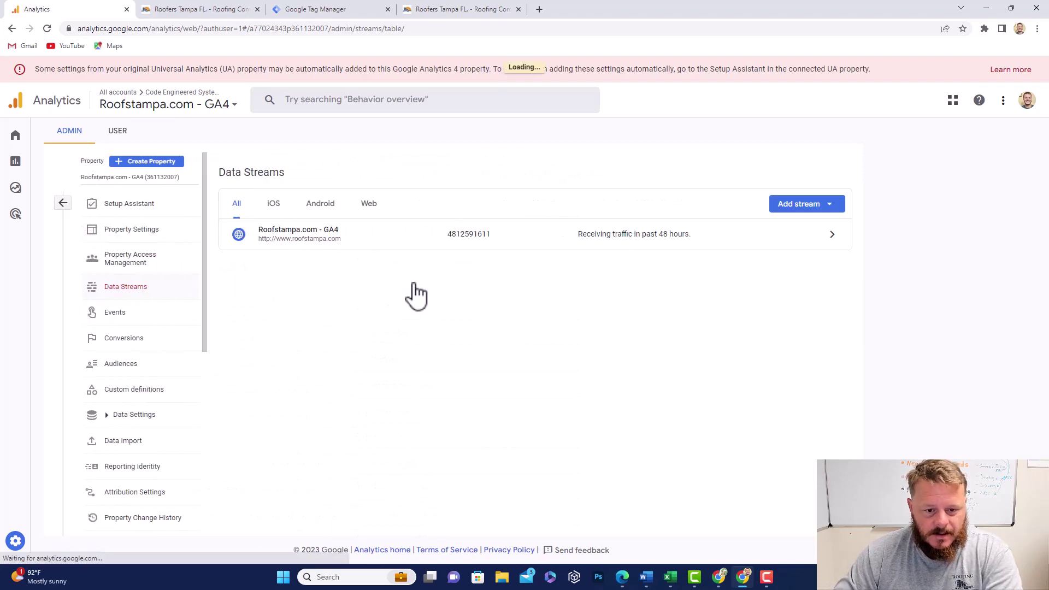
{"action": "left_click", "coordinate": [826, 236]}
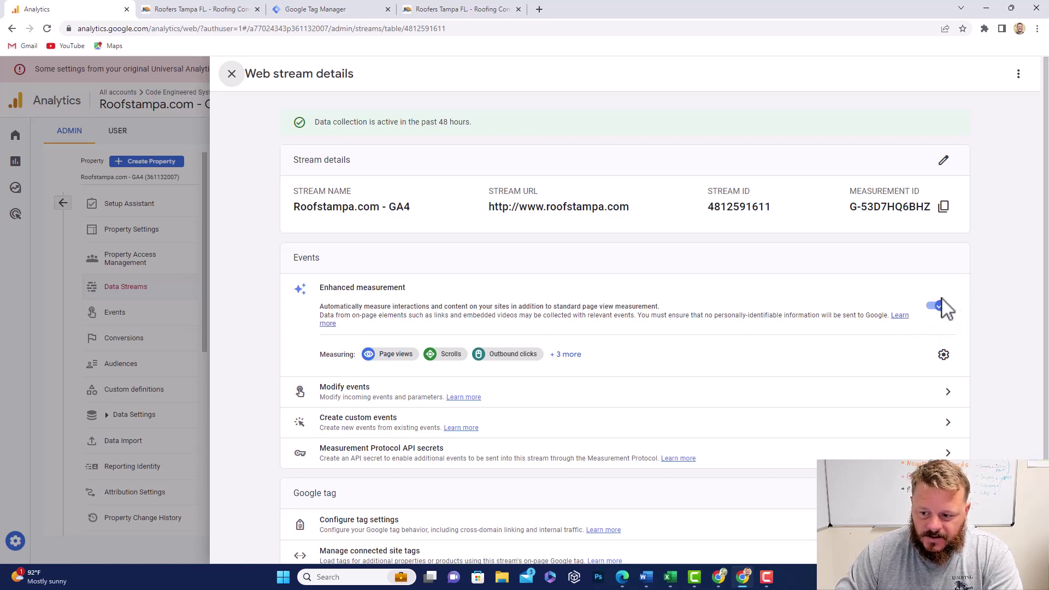
Step: Save the enhanced measurement settings with form interactions off and close the stream details
{"action": "left_click", "coordinate": [944, 356]}
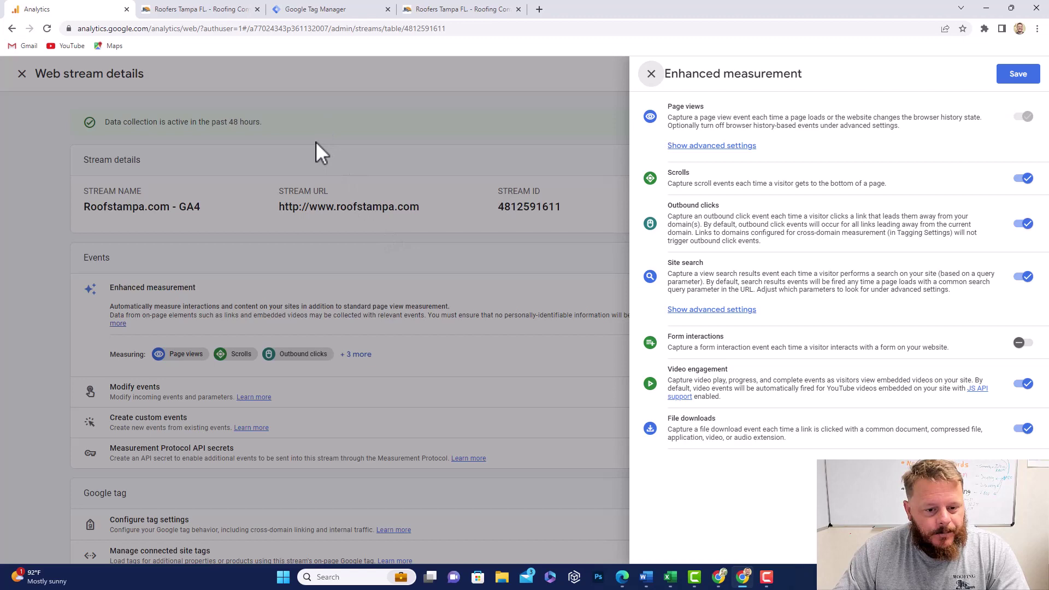
{"action": "left_click", "coordinate": [1016, 77]}
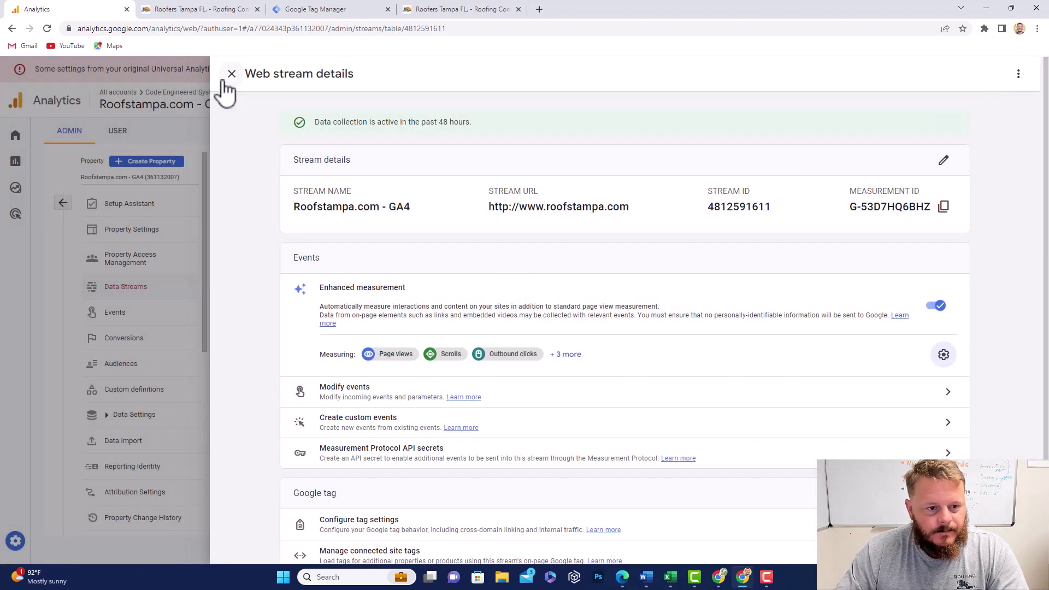
{"action": "left_click", "coordinate": [228, 76]}
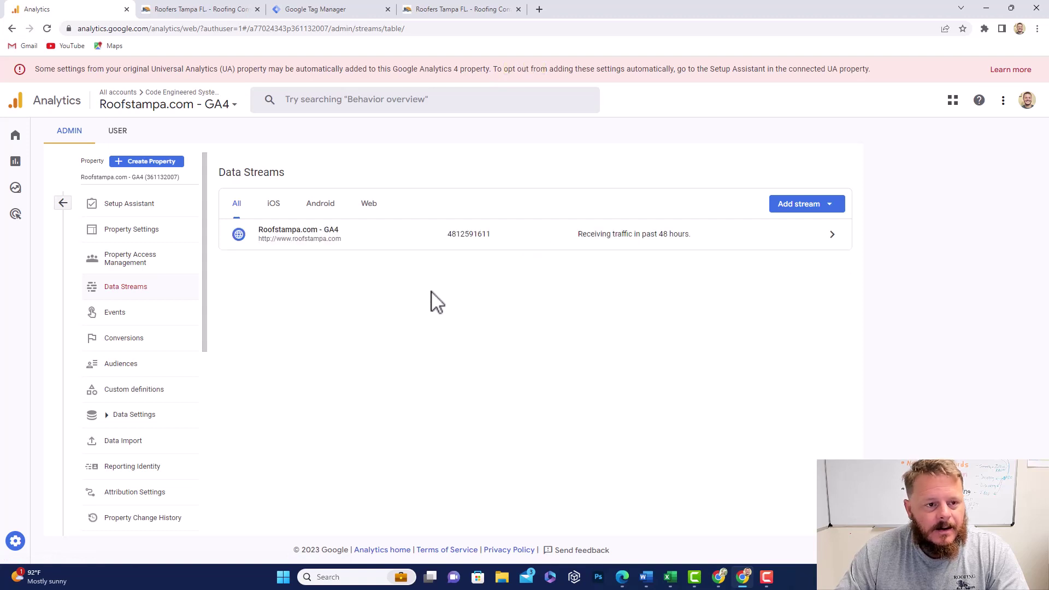
Step: In the roofstampa.com container's Variables, confirm every built-in Form variable is enabled
{"action": "left_click", "coordinate": [340, 12]}
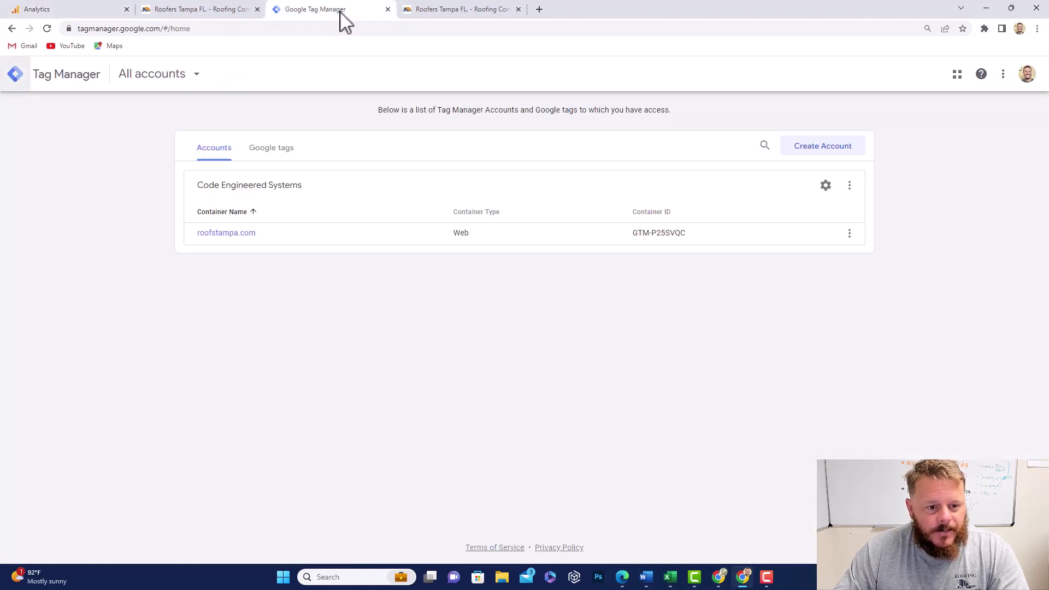
{"action": "left_click", "coordinate": [232, 234]}
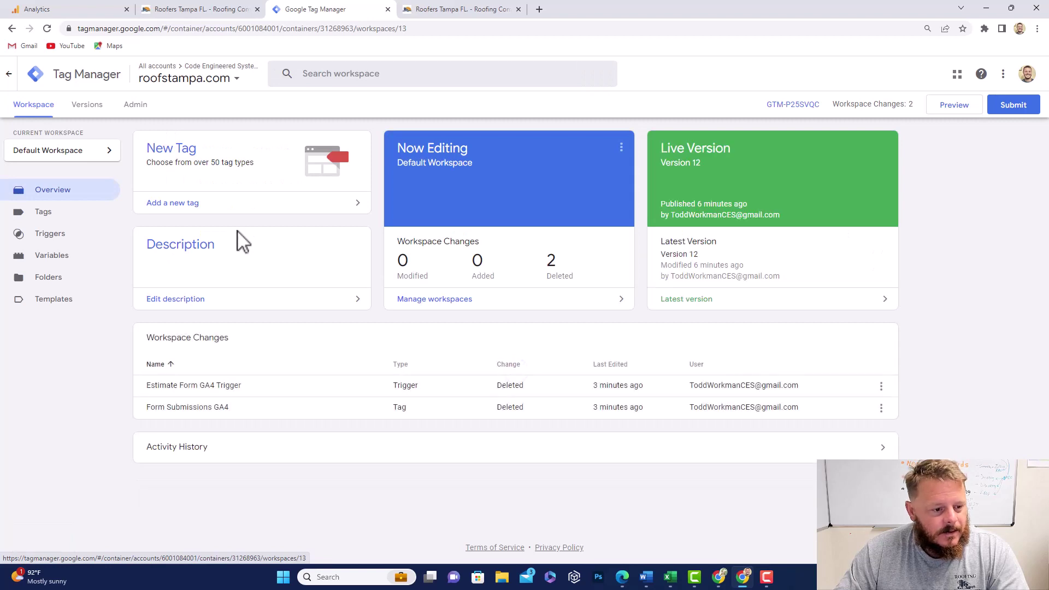
{"action": "left_click", "coordinate": [66, 262]}
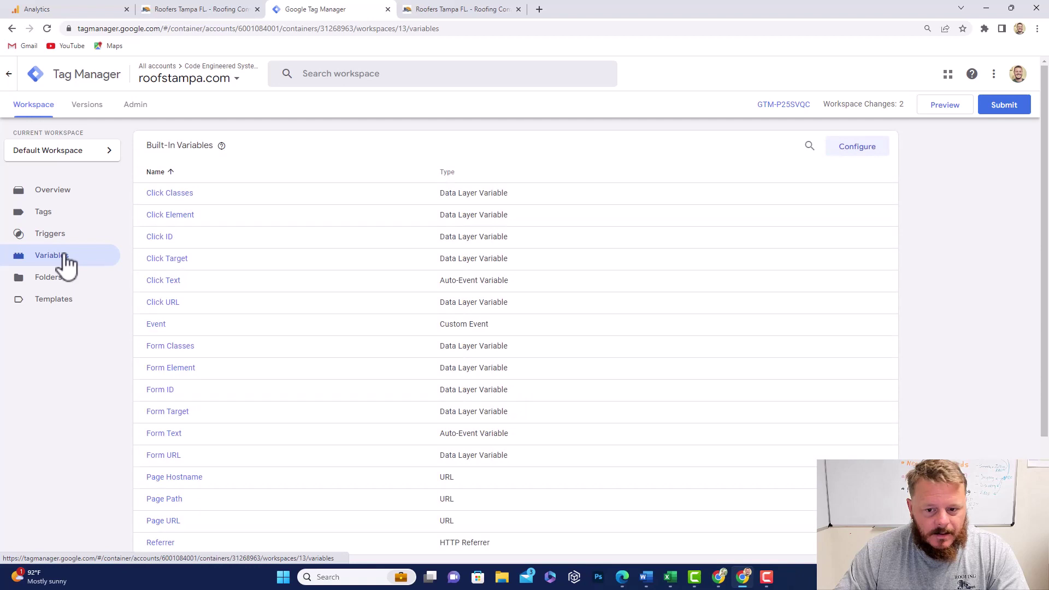
{"action": "left_click", "coordinate": [857, 148]}
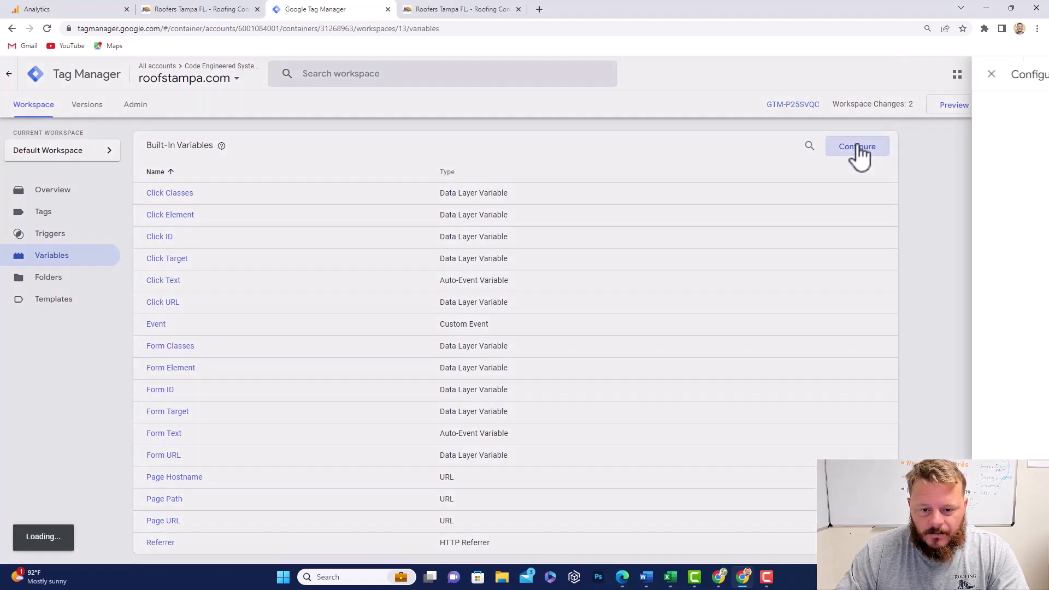
{"action": "scroll", "coordinate": [814, 253], "scroll_direction": "down", "scroll_amount": 4}
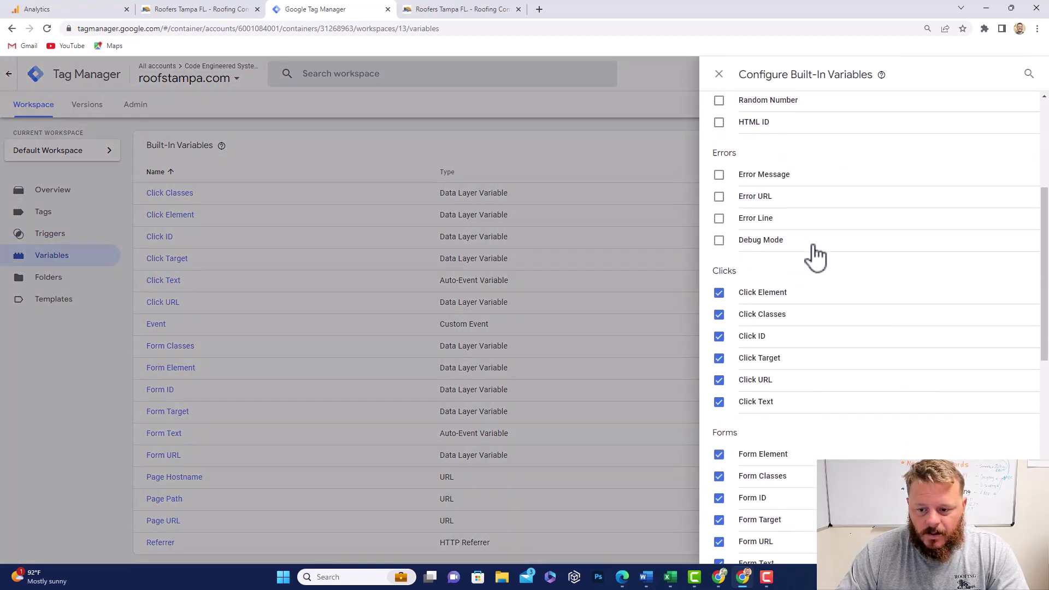
{"action": "scroll", "coordinate": [814, 253], "scroll_direction": "down", "scroll_amount": 5}
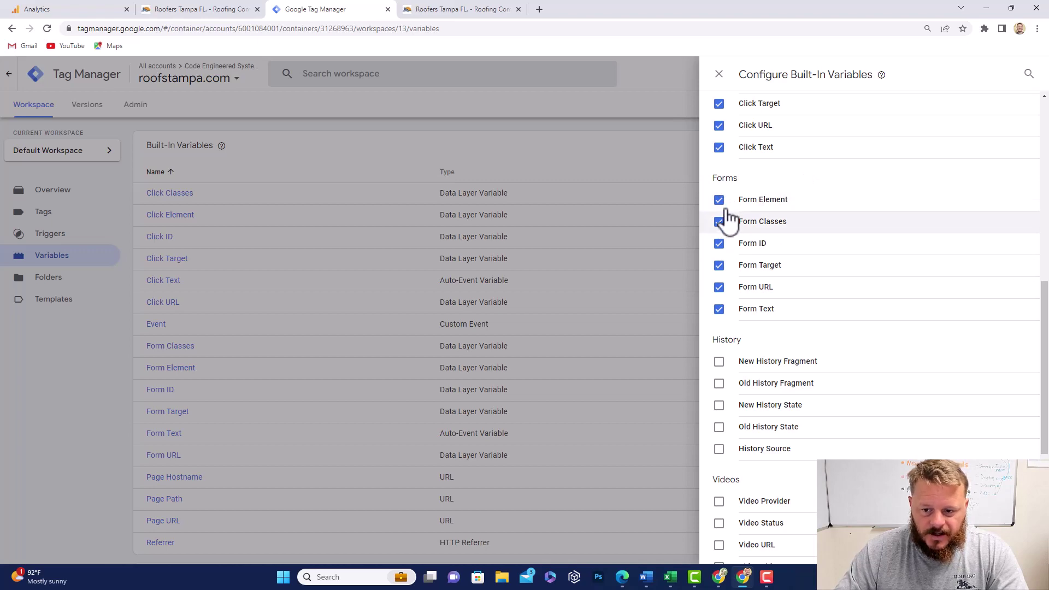
{"action": "scroll", "coordinate": [729, 222], "scroll_direction": "up", "scroll_amount": 9}
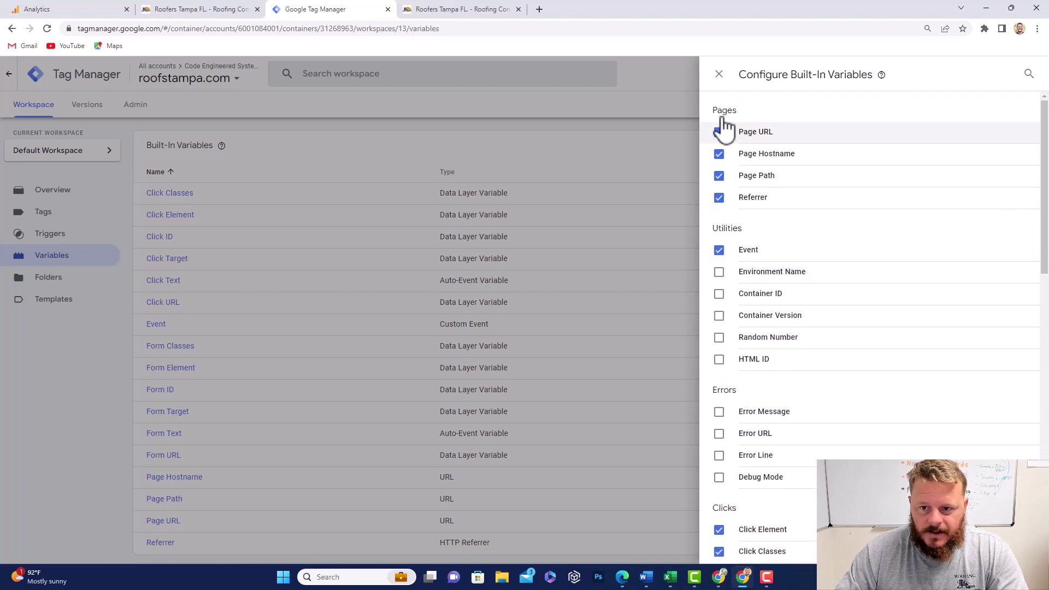
{"action": "left_click", "coordinate": [719, 75]}
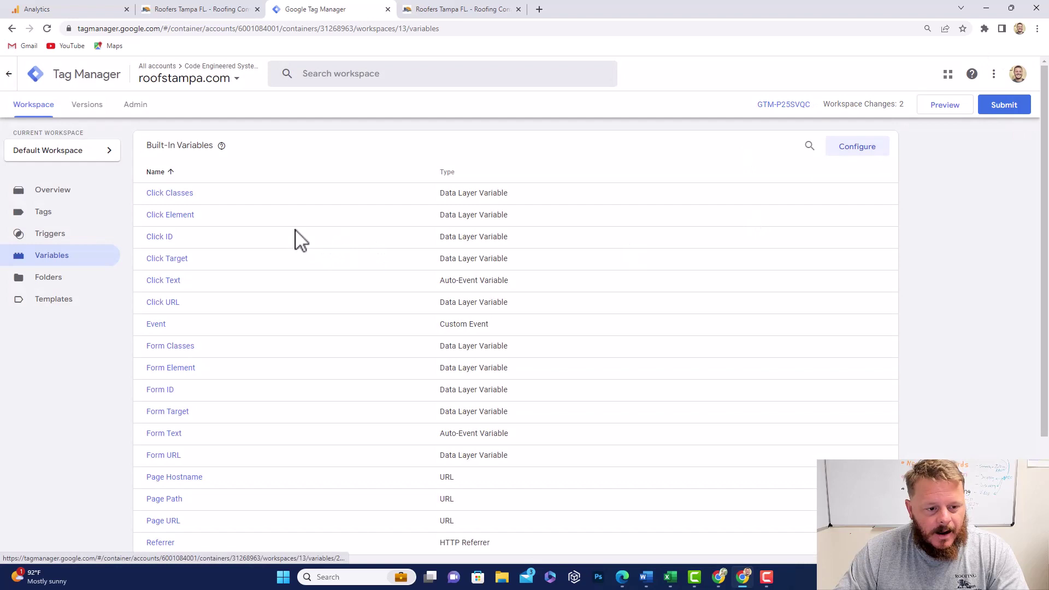
Step: Create a new tag in roofstampa.com and rename Untitled Tag to Lead Form Submit GA4
{"action": "left_click", "coordinate": [45, 224]}
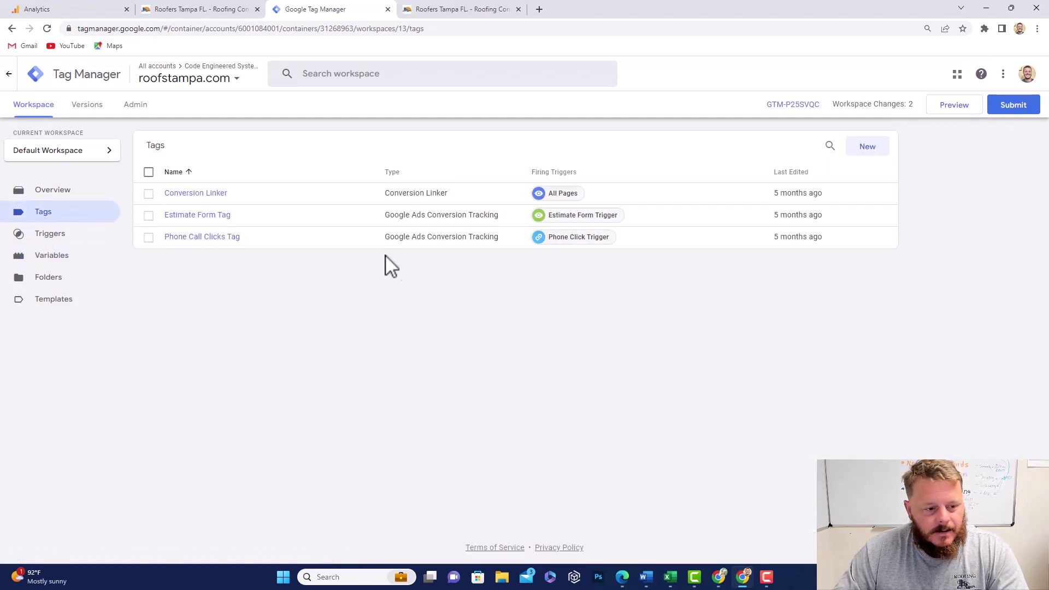
{"action": "left_click", "coordinate": [869, 147]}
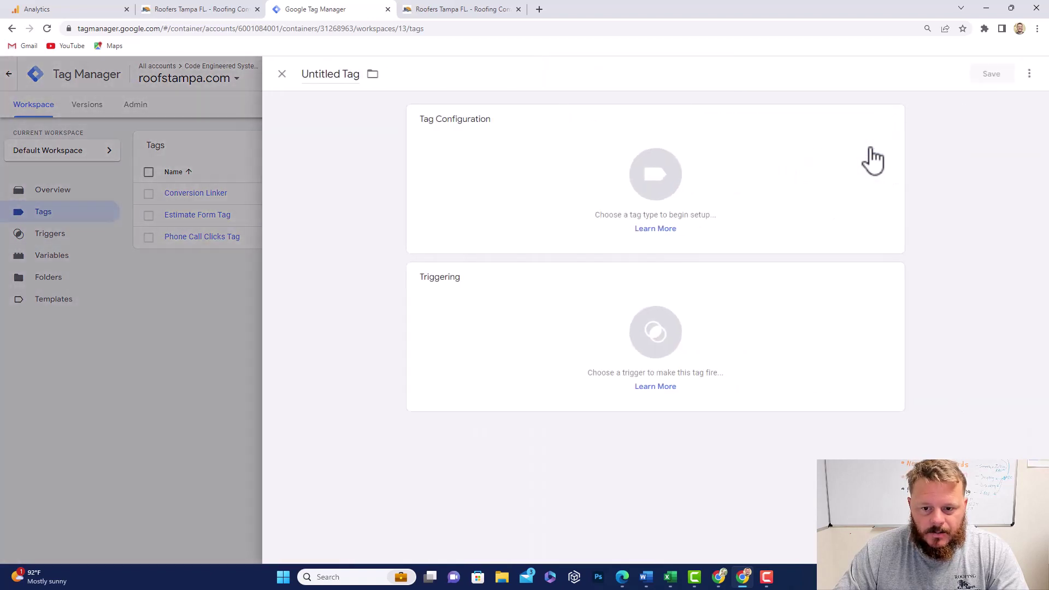
{"action": "left_click", "coordinate": [363, 76]}
{"action": "left_click", "coordinate": [354, 76]}
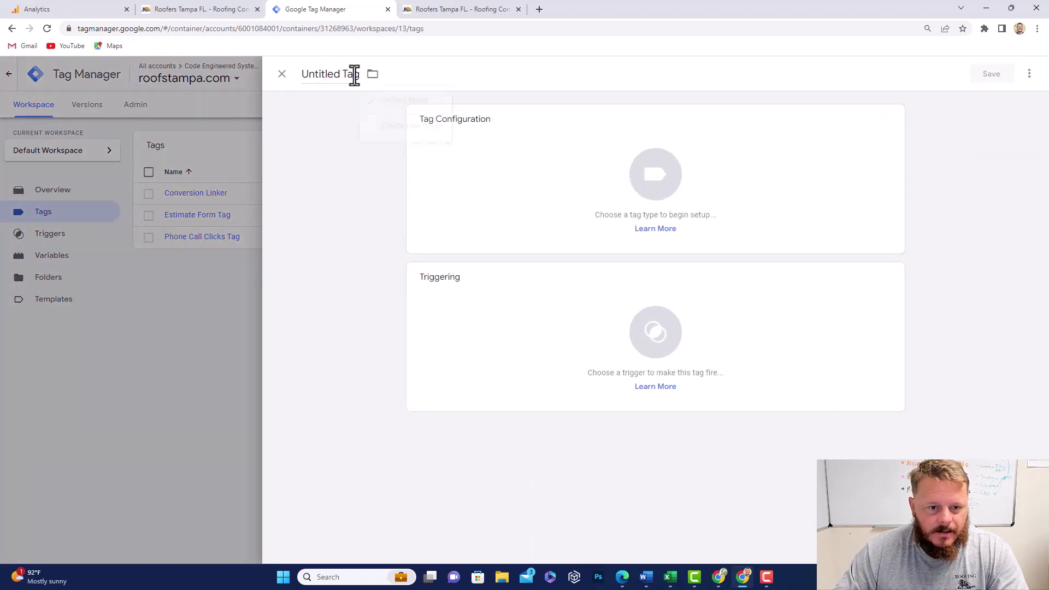
{"action": "left_click_drag", "start_coordinate": [354, 75], "coordinate": [302, 77]}
{"action": "left_click", "coordinate": [356, 81]}
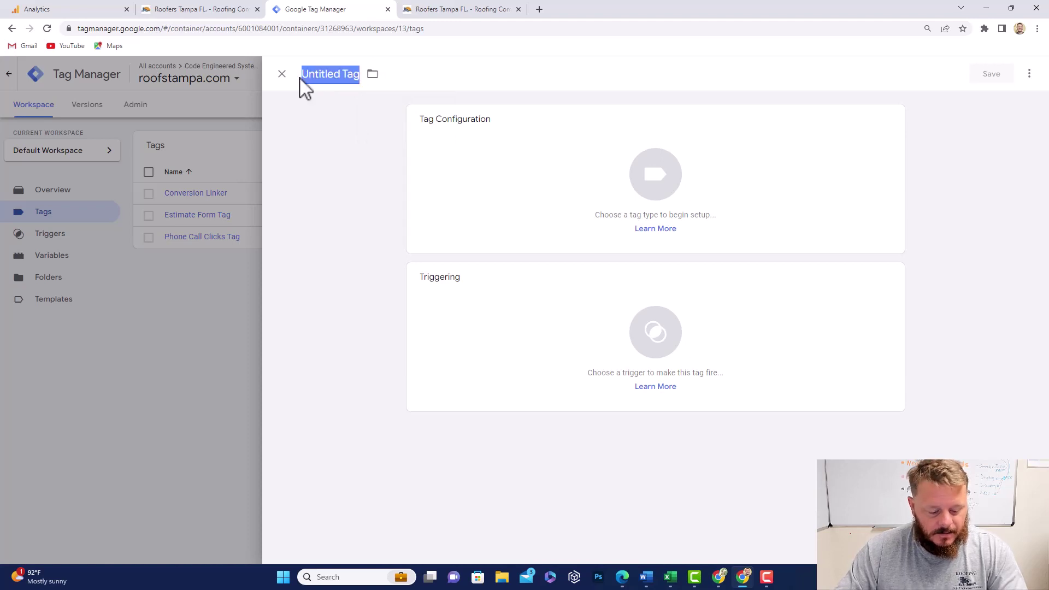
{"action": "type", "text": "Lead Form Submit GA4"}
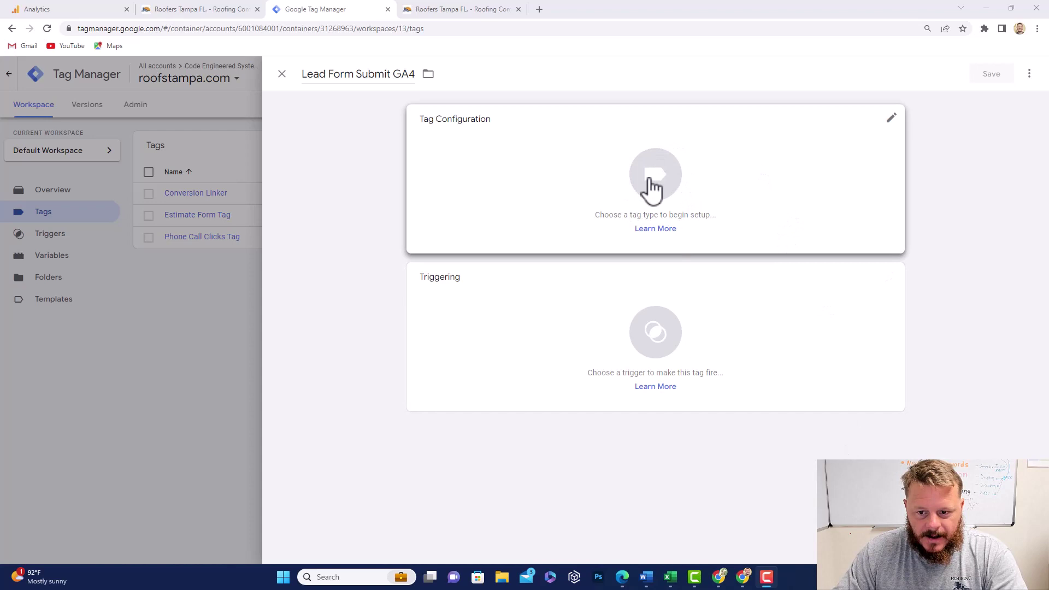
Step: Choose Google Analytics: GA4 Event as the tag type with configuration tag None - Manually Set ID
{"action": "left_click", "coordinate": [652, 179]}
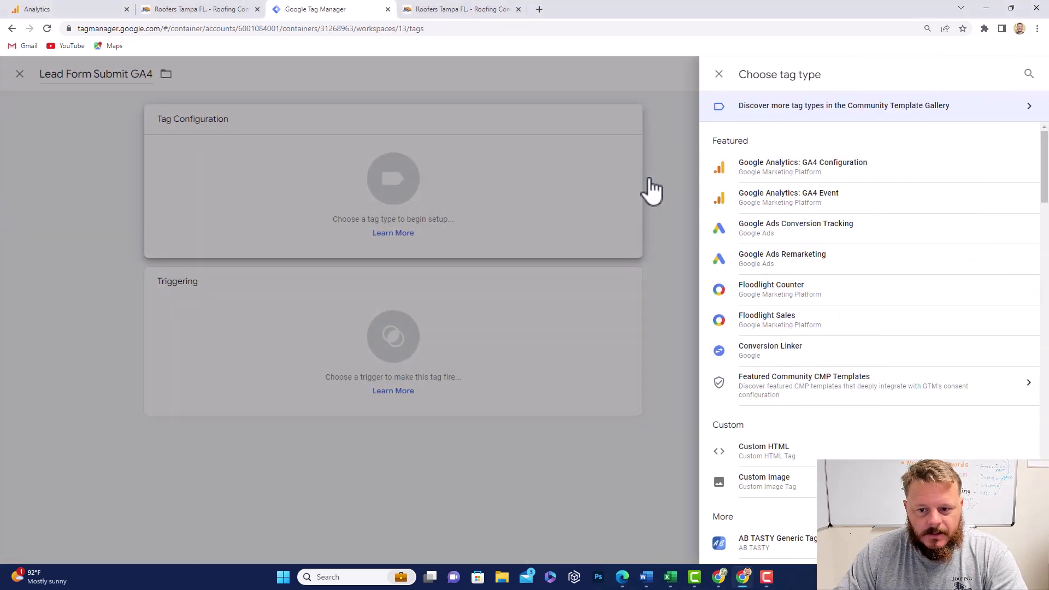
{"action": "left_click", "coordinate": [808, 207]}
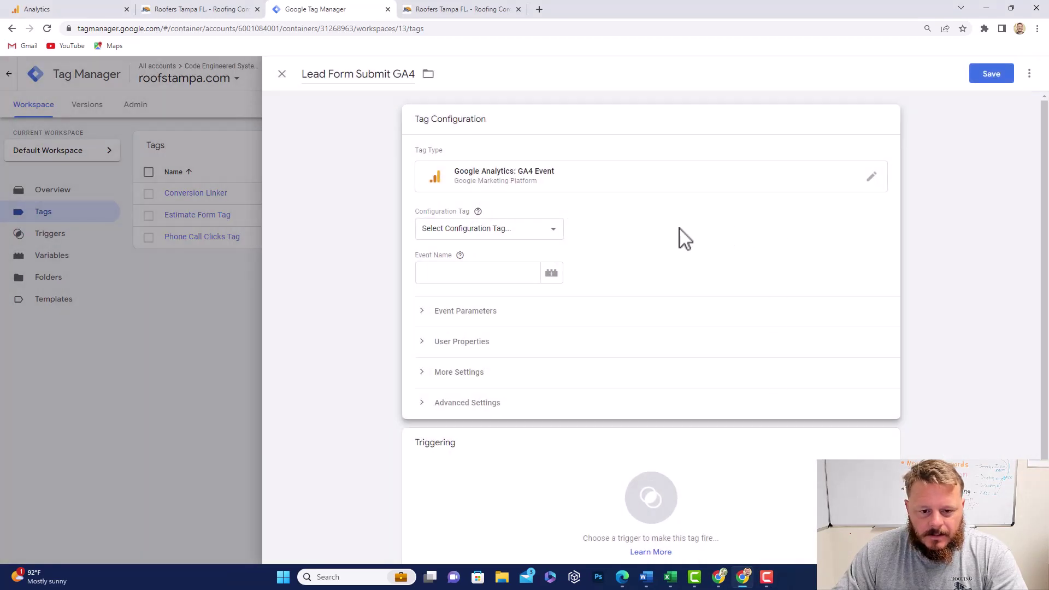
{"action": "left_click", "coordinate": [555, 232]}
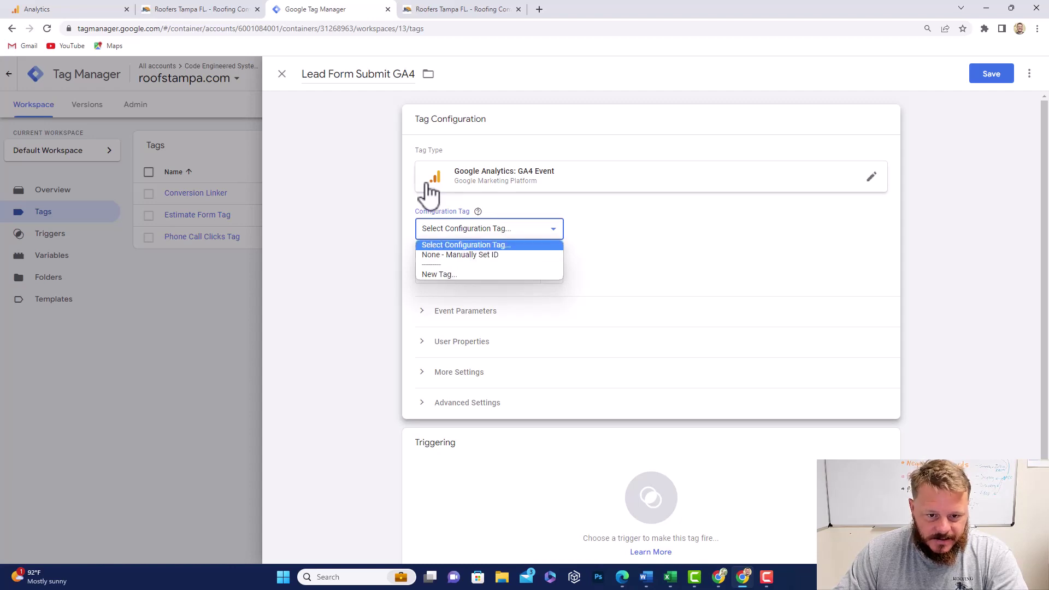
{"action": "left_click", "coordinate": [478, 255]}
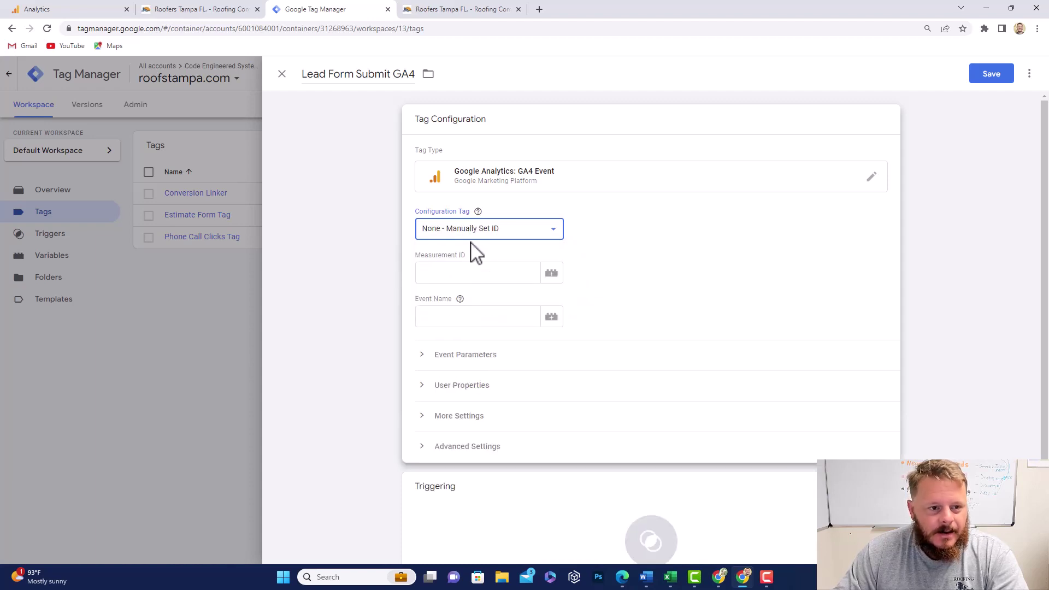
Step: Copy the Measurement ID of the Roofstampa.com - GA4 web stream in Google Analytics
{"action": "left_click", "coordinate": [95, 11]}
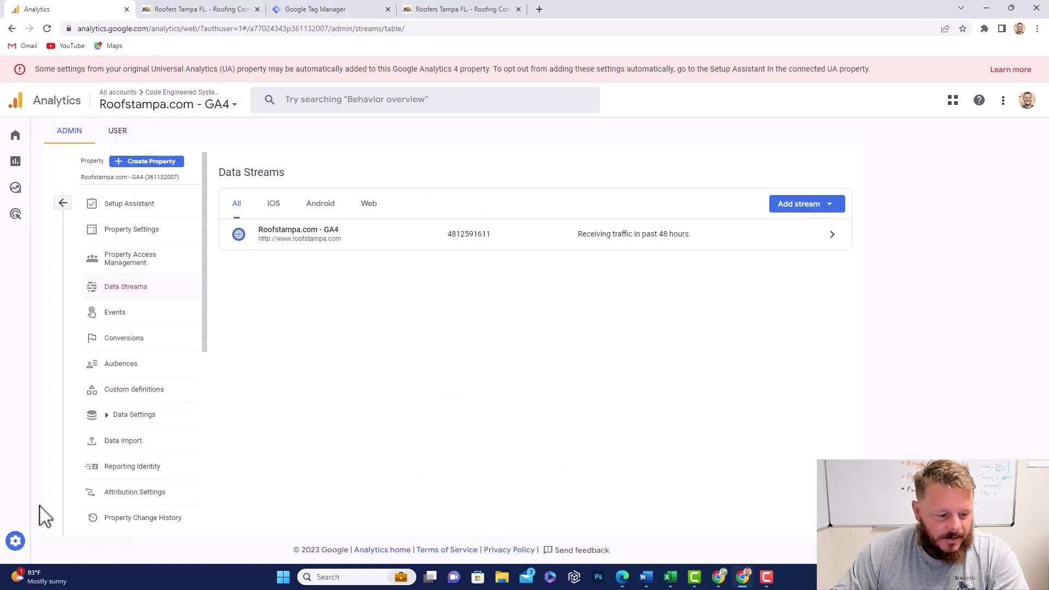
{"action": "left_click", "coordinate": [22, 543]}
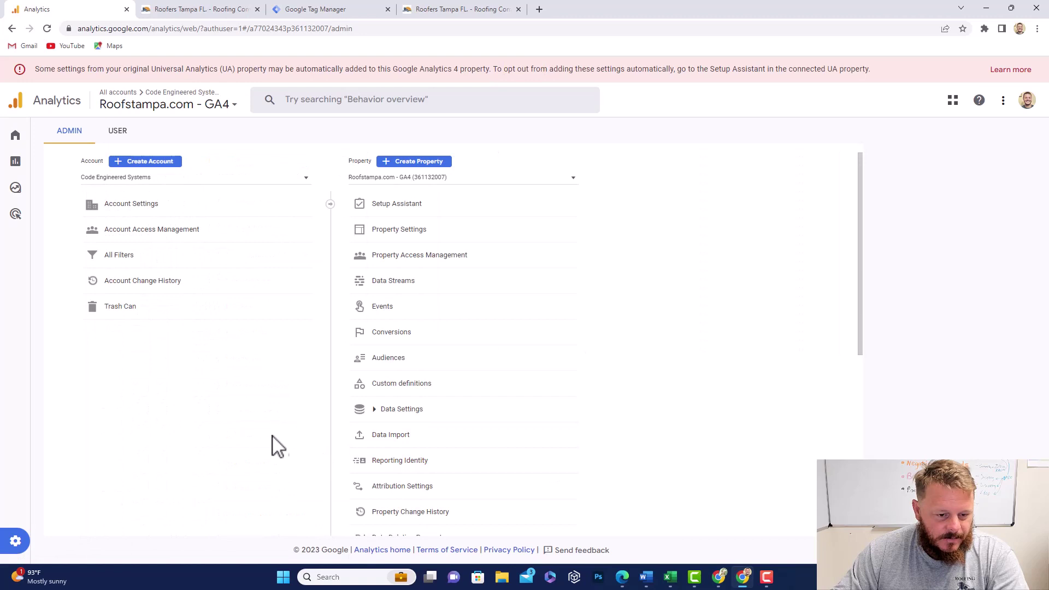
{"action": "left_click", "coordinate": [409, 287]}
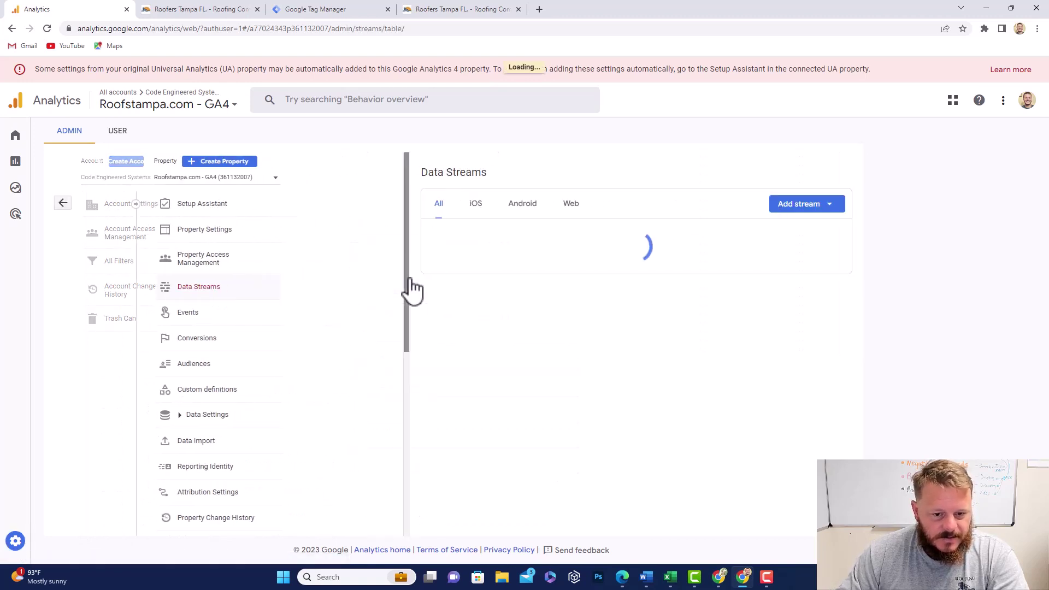
{"action": "left_click", "coordinate": [680, 241]}
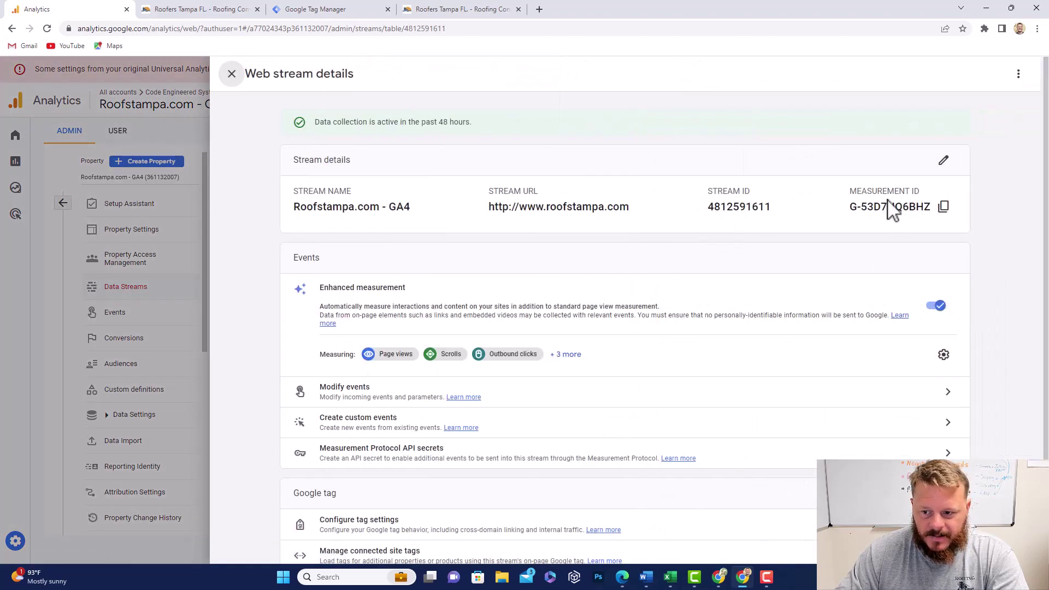
{"action": "left_click", "coordinate": [945, 210]}
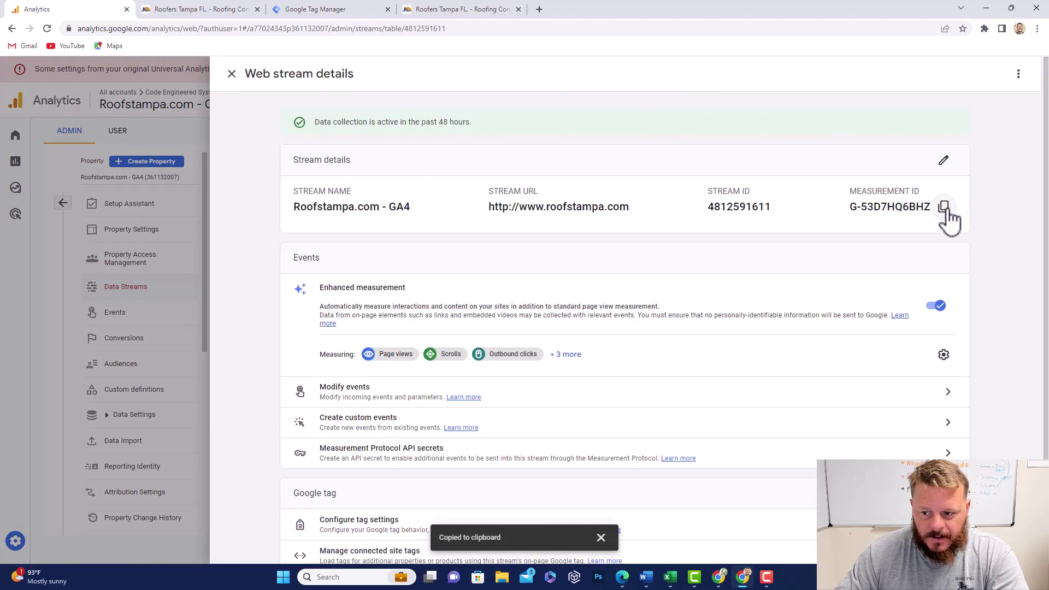
Step: Paste measurement ID G-53D7HQ6BHZ into the tag and set event name lead_form_submit_GA4
{"action": "left_click", "coordinate": [350, 10]}
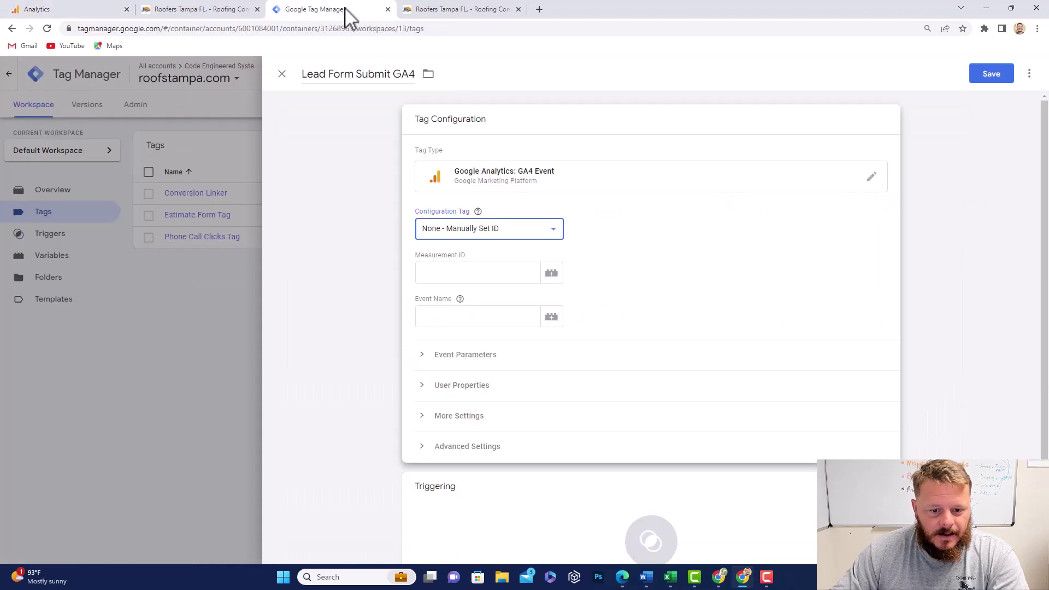
{"action": "left_click", "coordinate": [453, 273]}
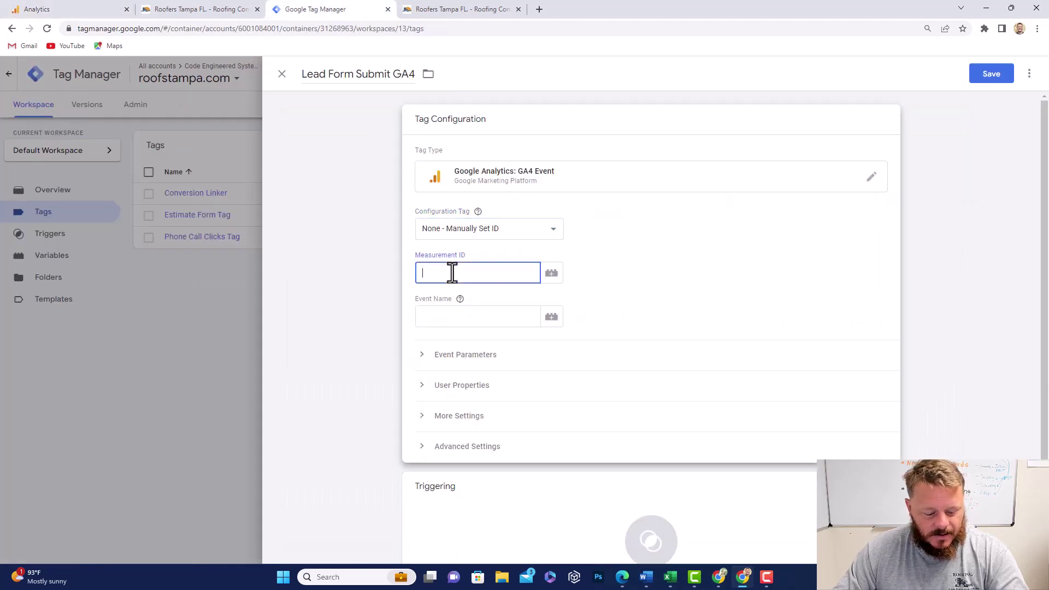
{"action": "key", "text": "ctrl+v"}
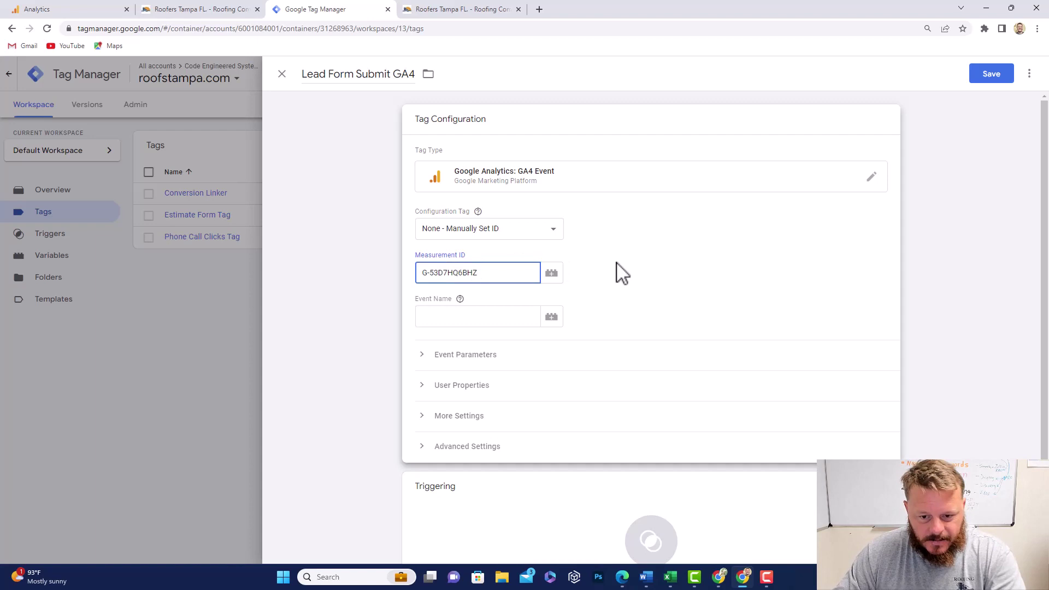
{"action": "left_click", "coordinate": [475, 319]}
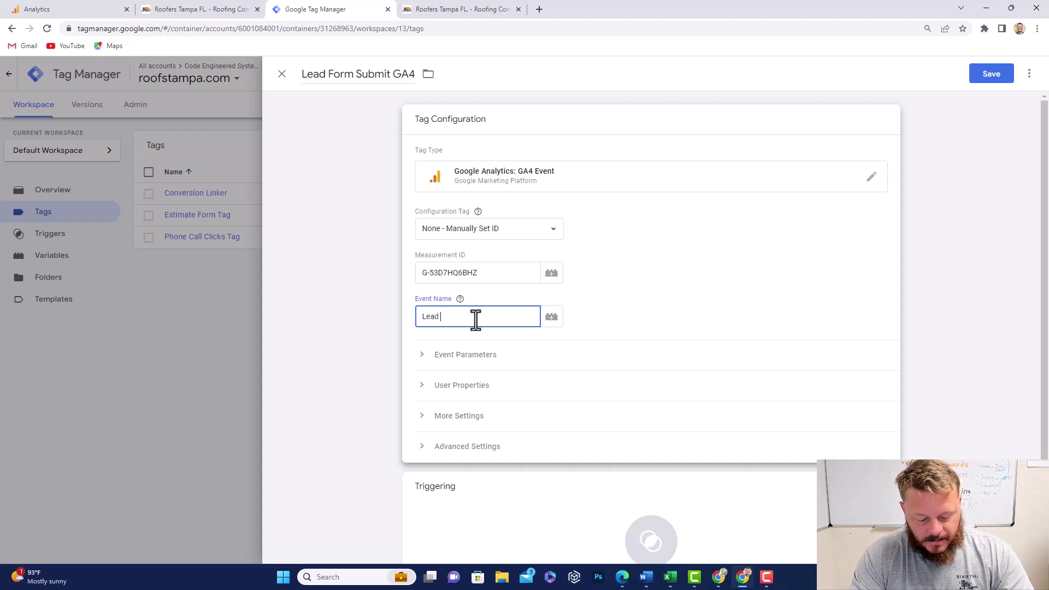
{"action": "key", "text": "BackSpace"}
{"action": "key", "text": "BackSpace"}
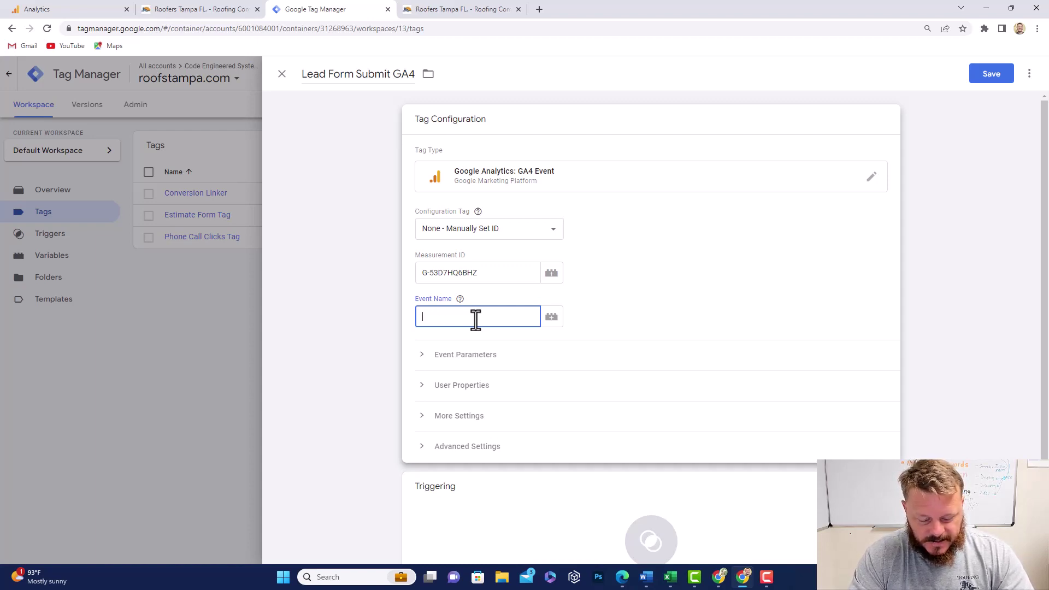
{"action": "type", "text": "l"}
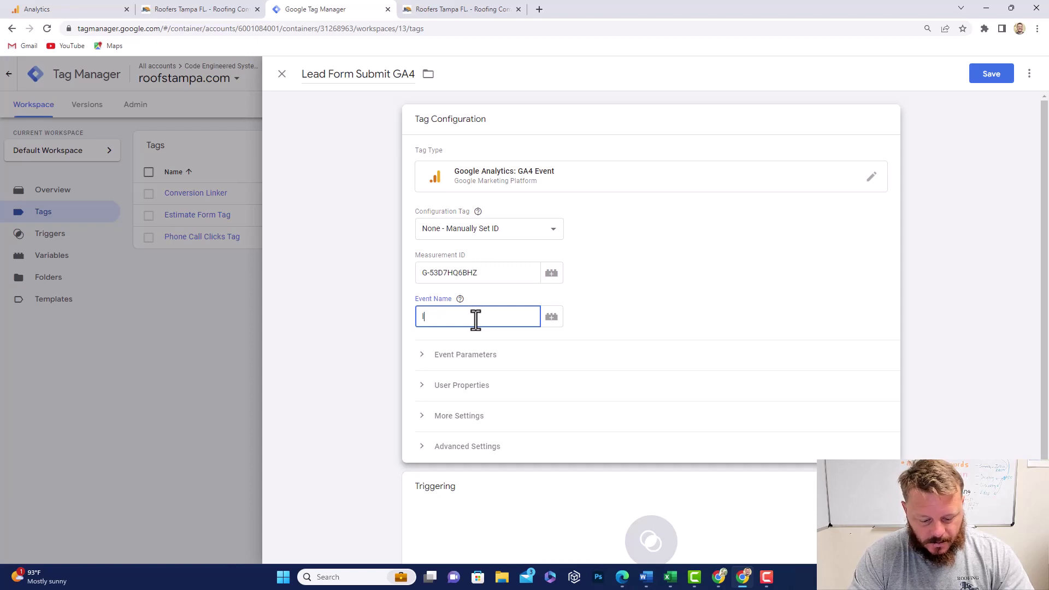
{"action": "type", "text": "lead_"}
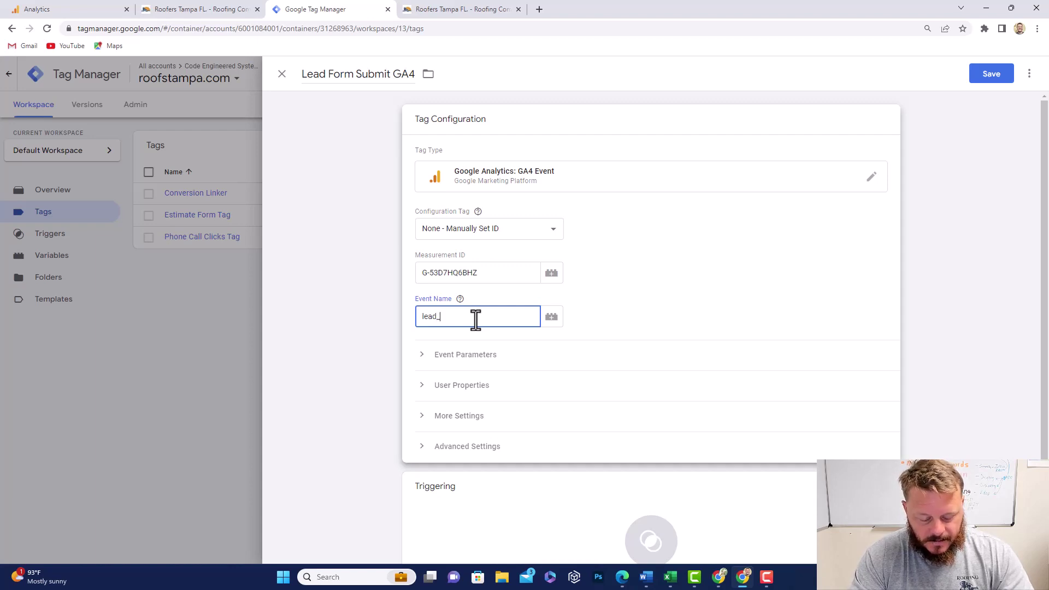
{"action": "type", "text": "form_"}
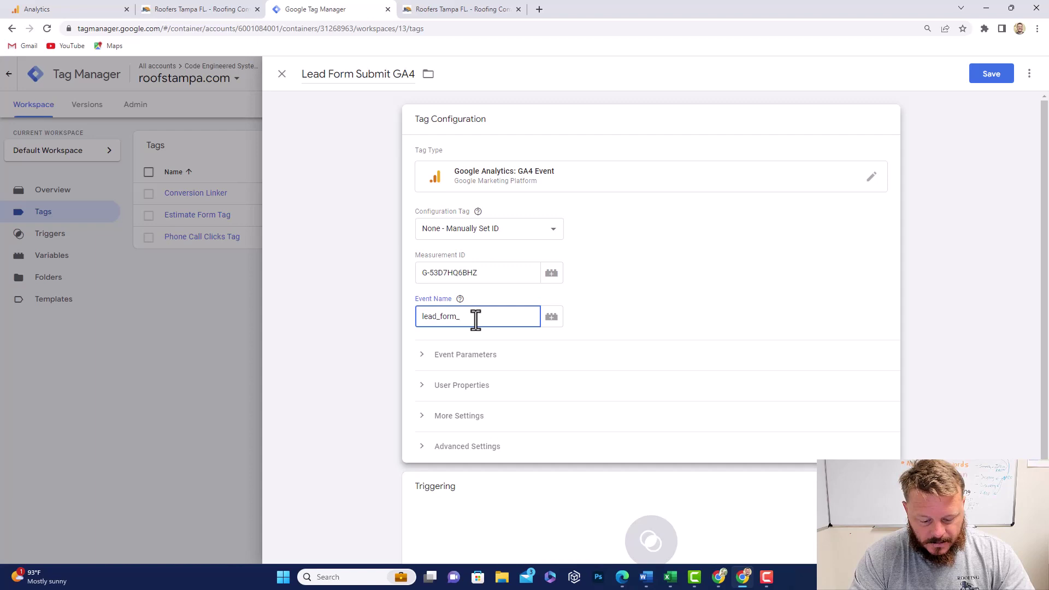
{"action": "type", "text": "submit_"}
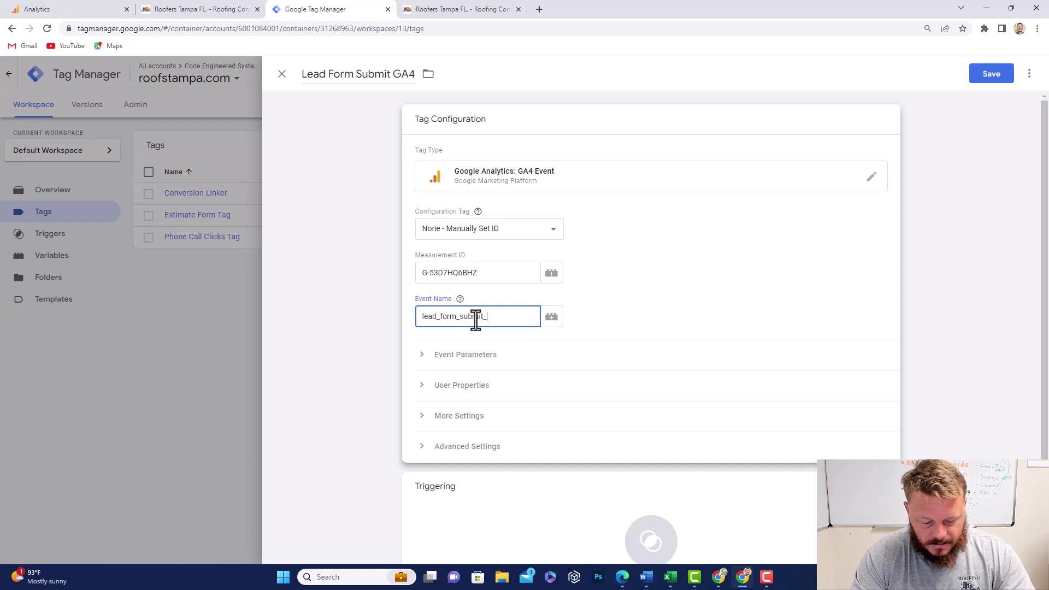
{"action": "type", "text": "GA4"}
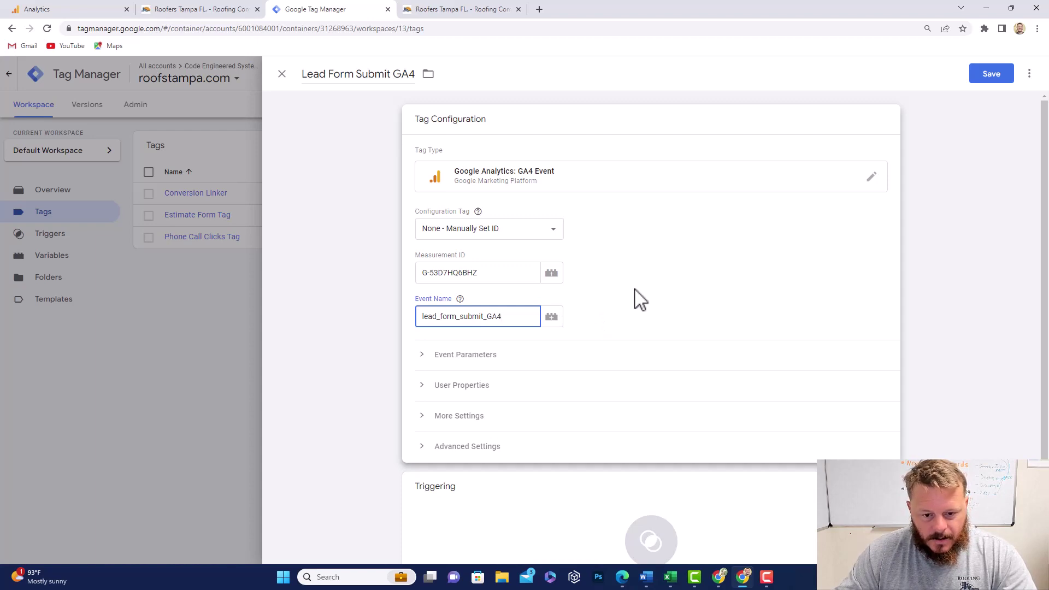
{"action": "left_click", "coordinate": [660, 309]}
Step: Expand the Event Parameters section of the tag's configuration
{"action": "scroll", "coordinate": [661, 309], "scroll_direction": "down", "scroll_amount": 1}
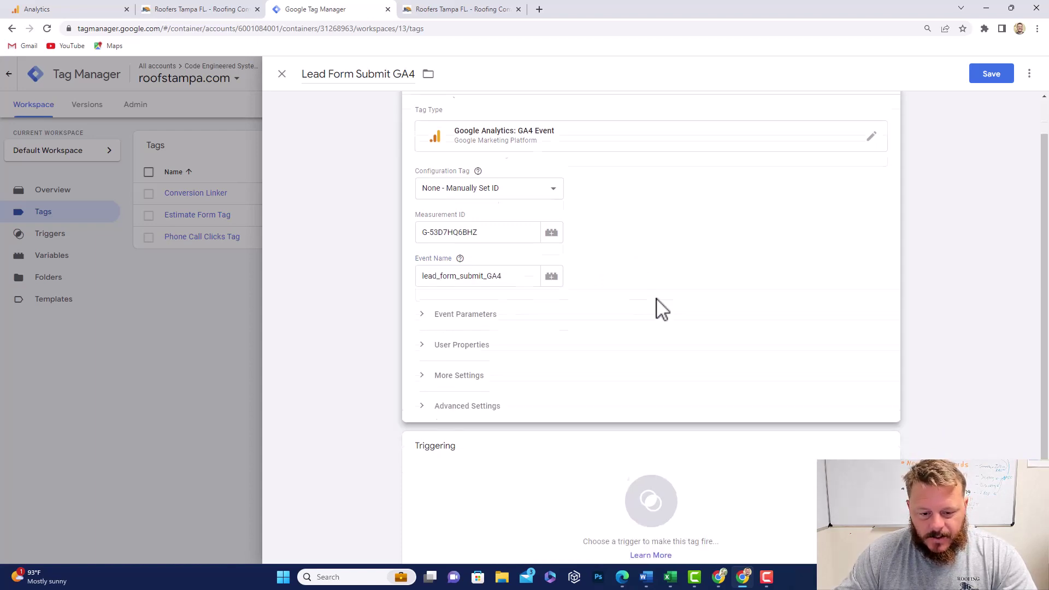
{"action": "left_click", "coordinate": [485, 309]}
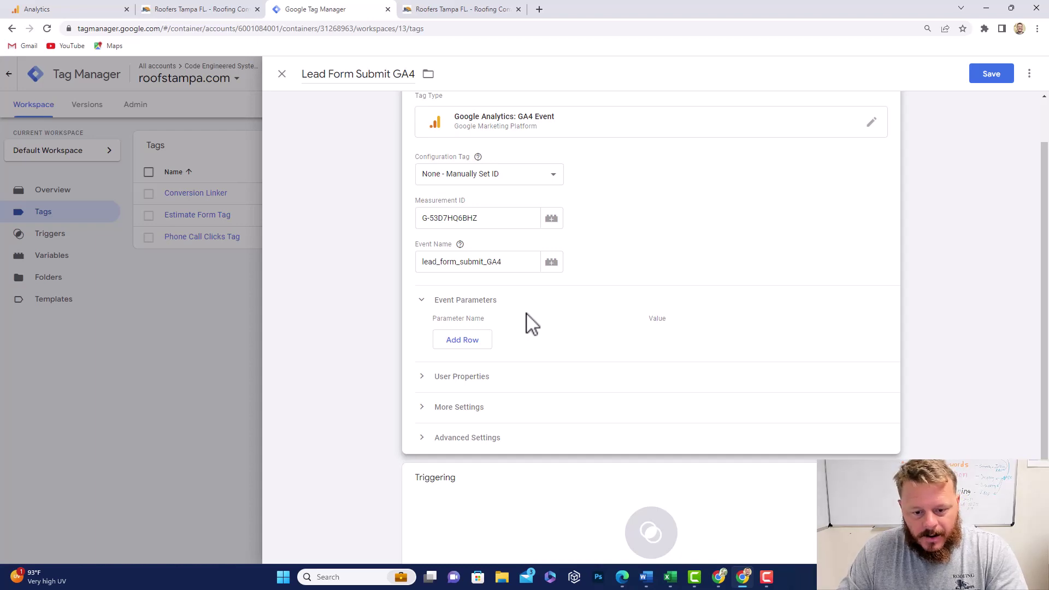
Step: Add event parameter lead_form_submit_GA4_url with the value {{Page URL}}
{"action": "left_click", "coordinate": [464, 342]}
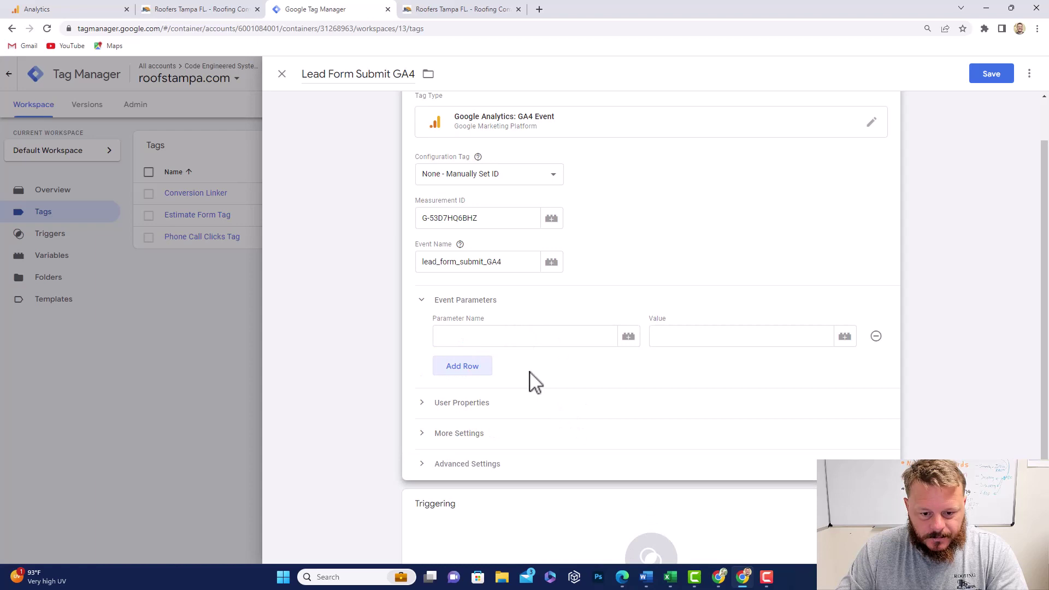
{"action": "left_click", "coordinate": [516, 336]}
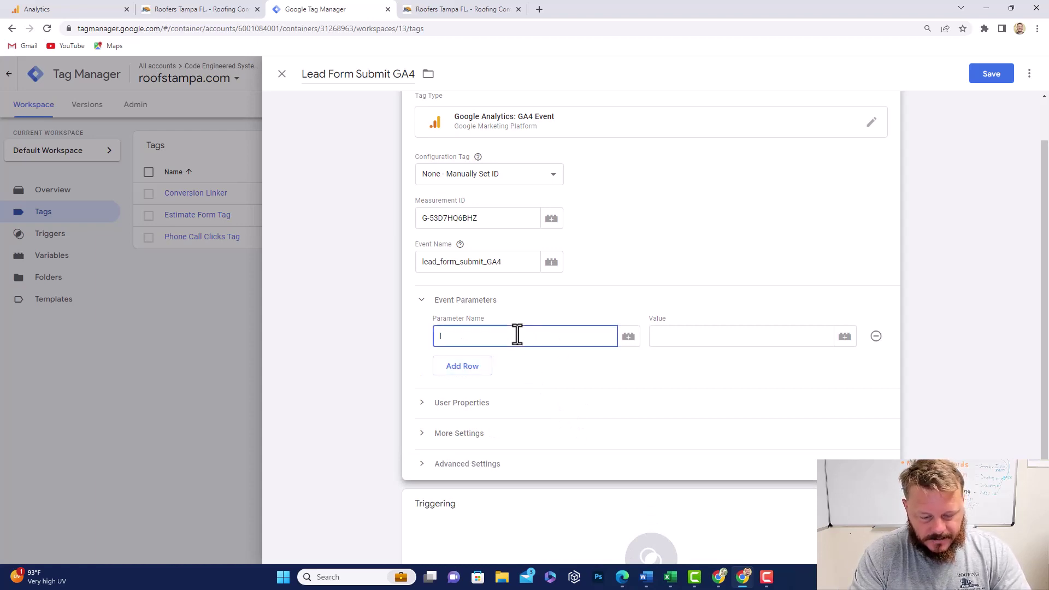
{"action": "type", "text": "L"}
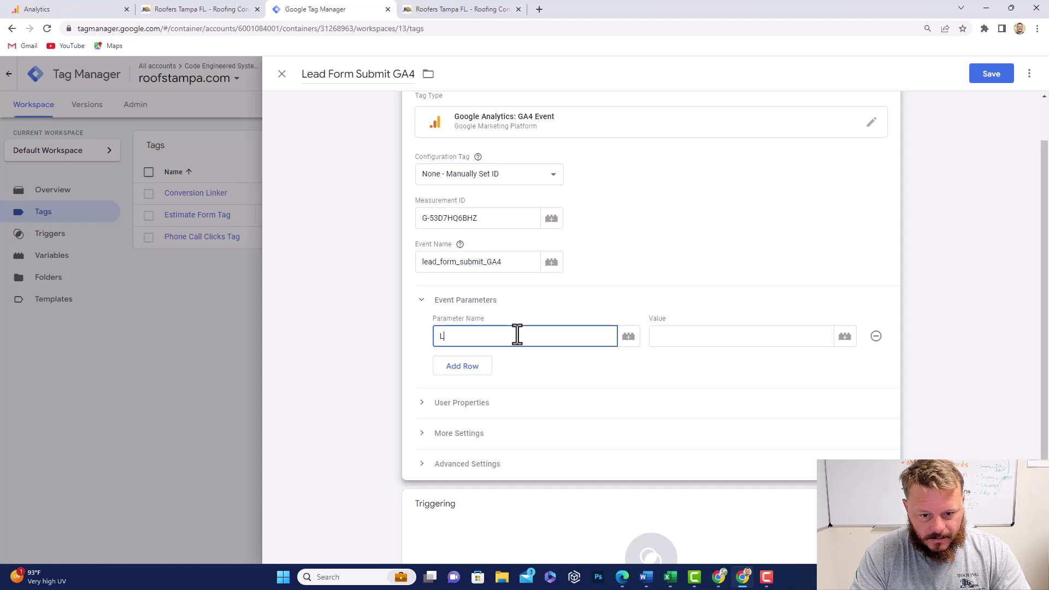
{"action": "type", "text": "ea"}
{"action": "key", "text": "BackSpace"}
{"action": "key", "text": "BackSpace"}
{"action": "key", "text": "BackSpace"}
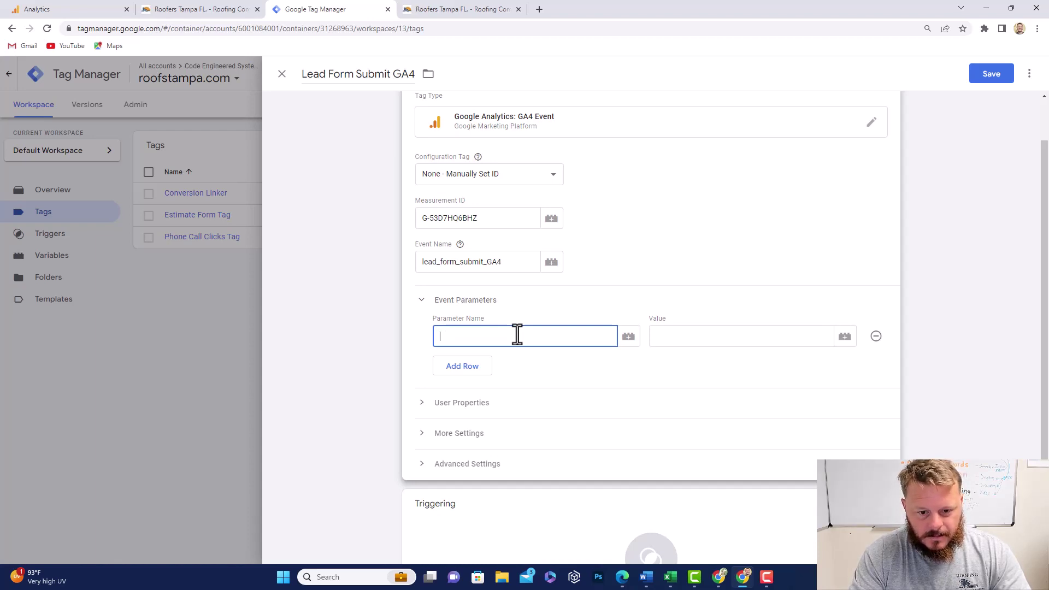
{"action": "type", "text": "lead"}
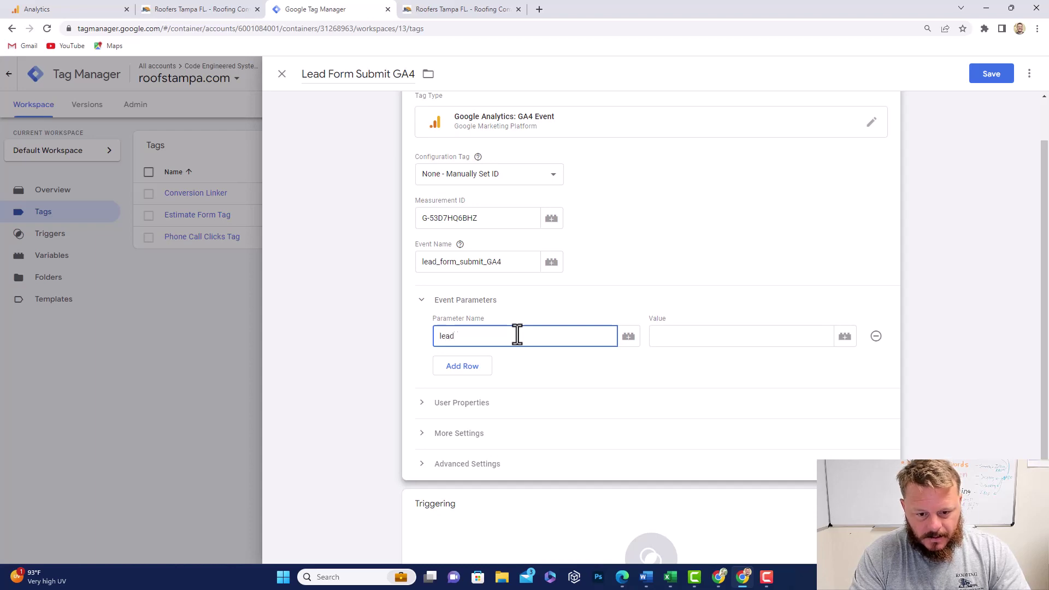
{"action": "type", "text": "_form_subm"}
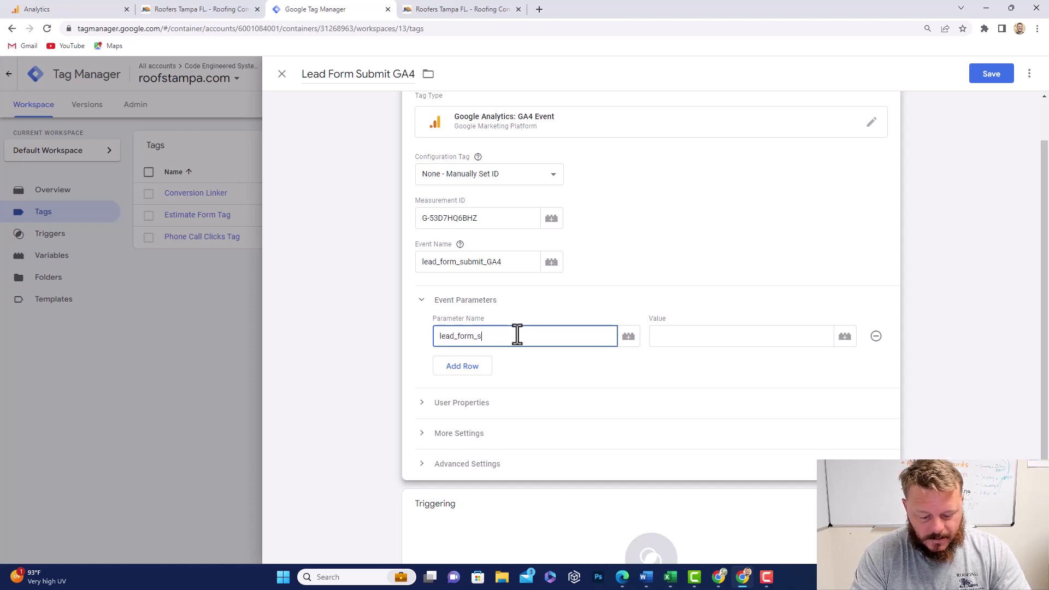
{"action": "key", "text": "BackSpace"}
{"action": "type", "text": "bmi"}
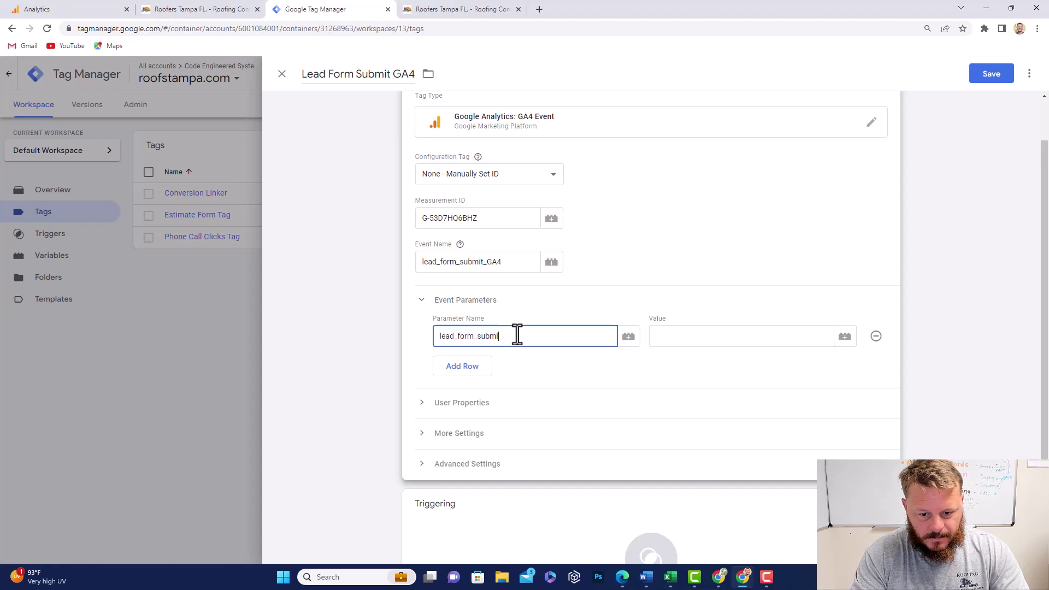
{"action": "type", "text": "t"}
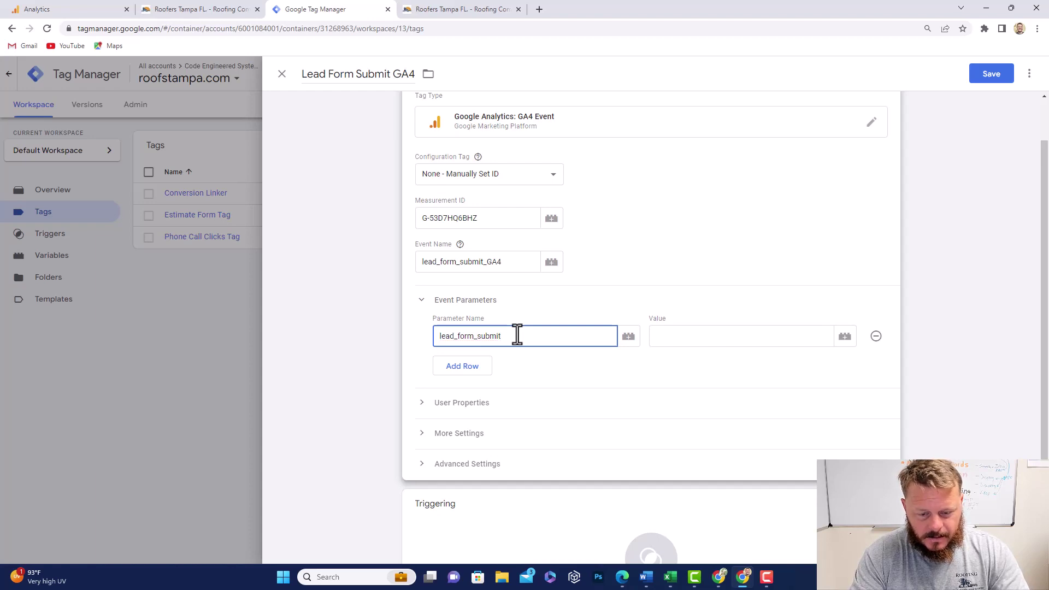
{"action": "type", "text": "_GA"}
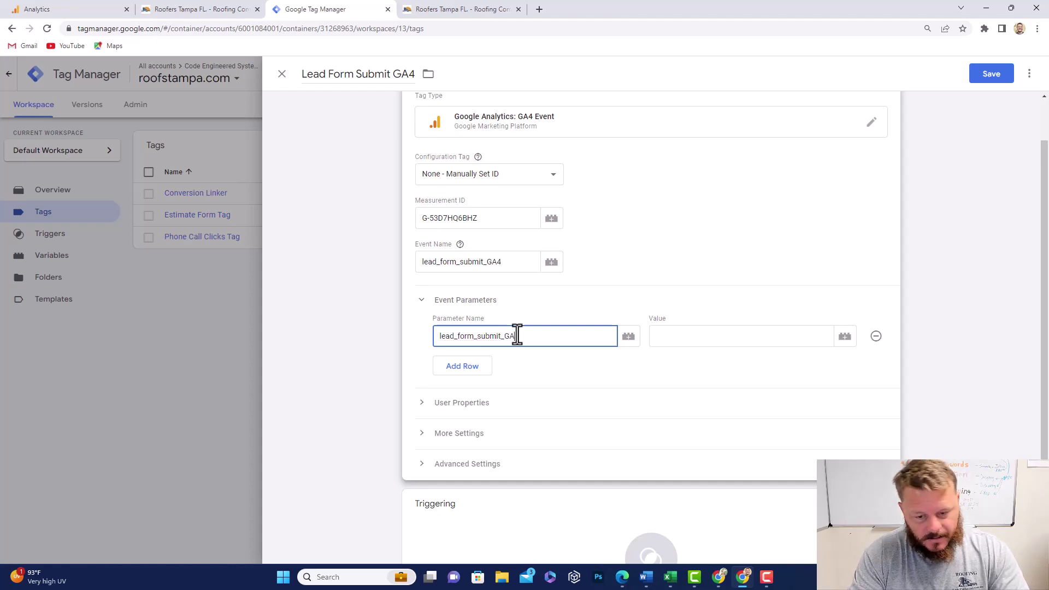
{"action": "type", "text": "4"}
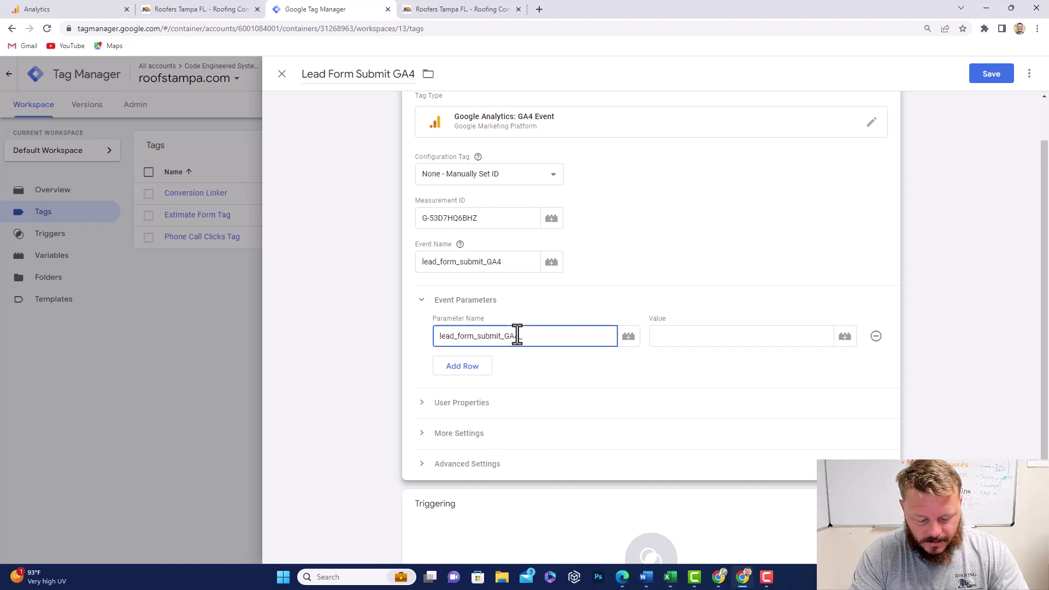
{"action": "type", "text": "_url"}
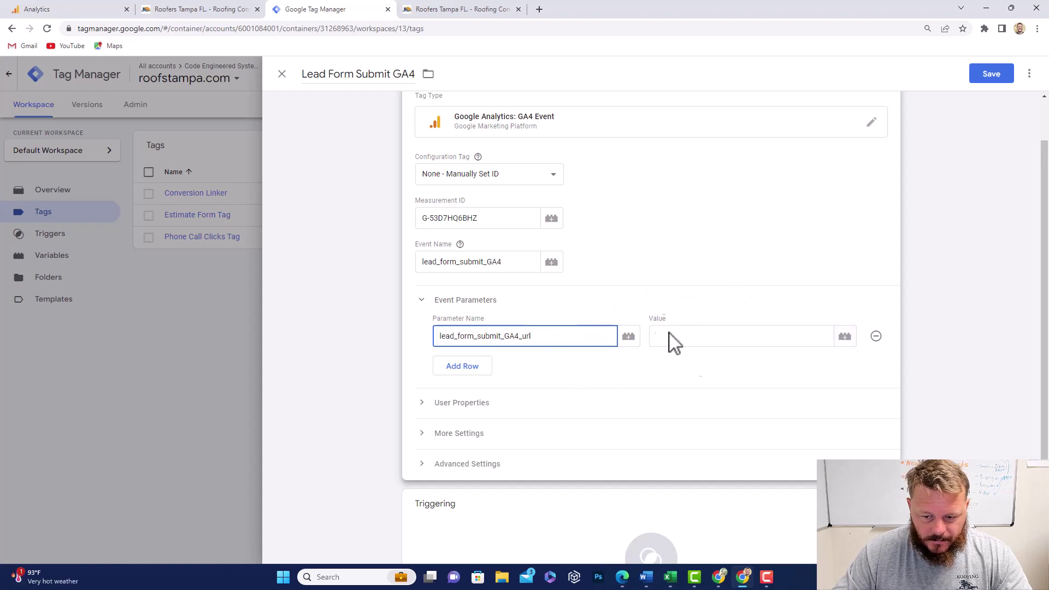
{"action": "left_click", "coordinate": [845, 338]}
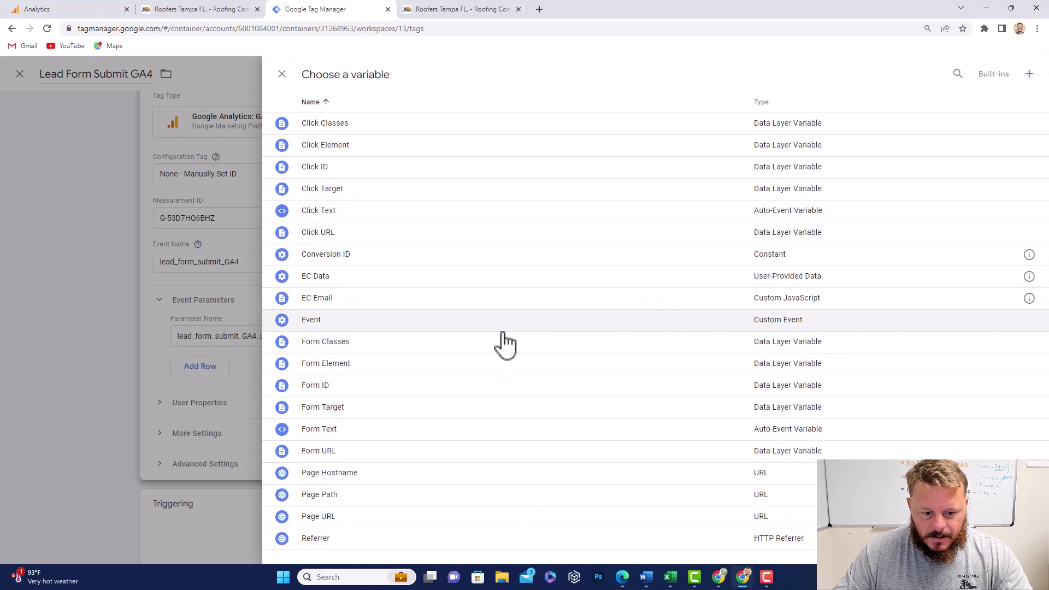
{"action": "left_click", "coordinate": [318, 516]}
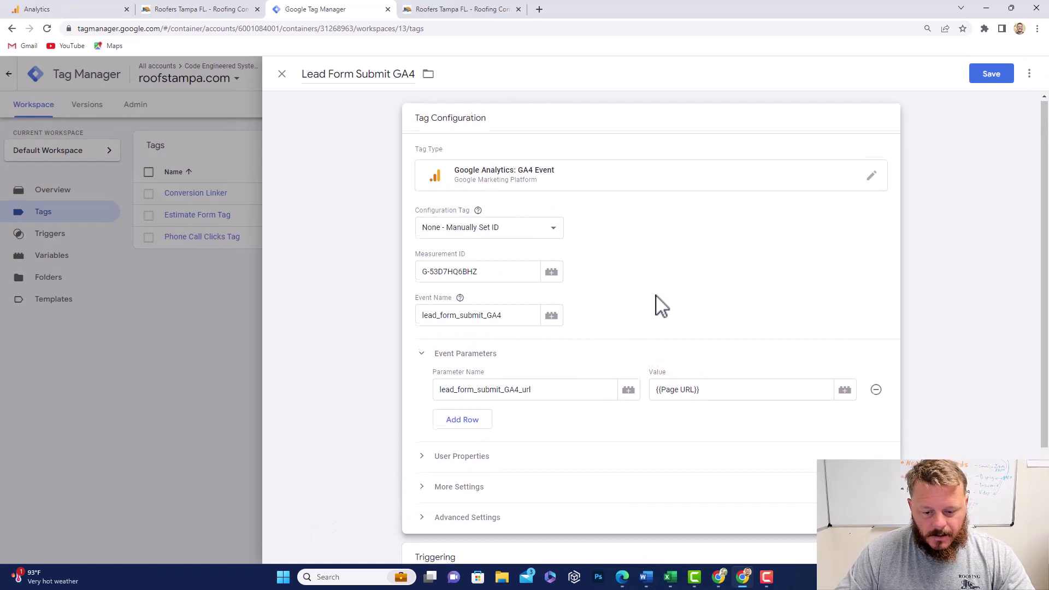
{"action": "scroll", "coordinate": [660, 305], "scroll_direction": "down", "scroll_amount": 3}
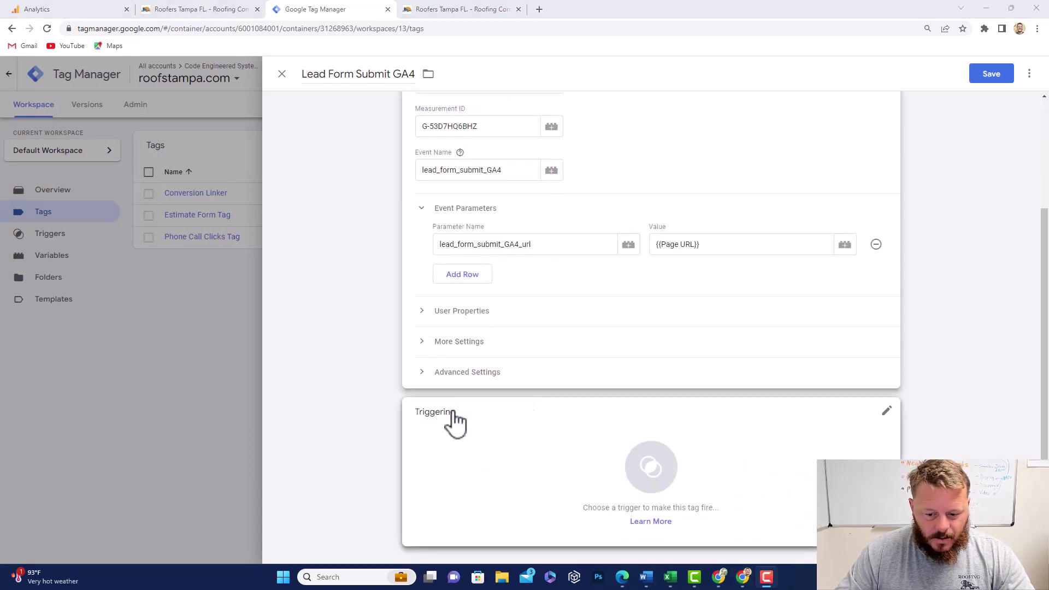
Step: Create a new trigger for the tag and name it Lead Form Submit GA4 Trigger
{"action": "left_click", "coordinate": [650, 467]}
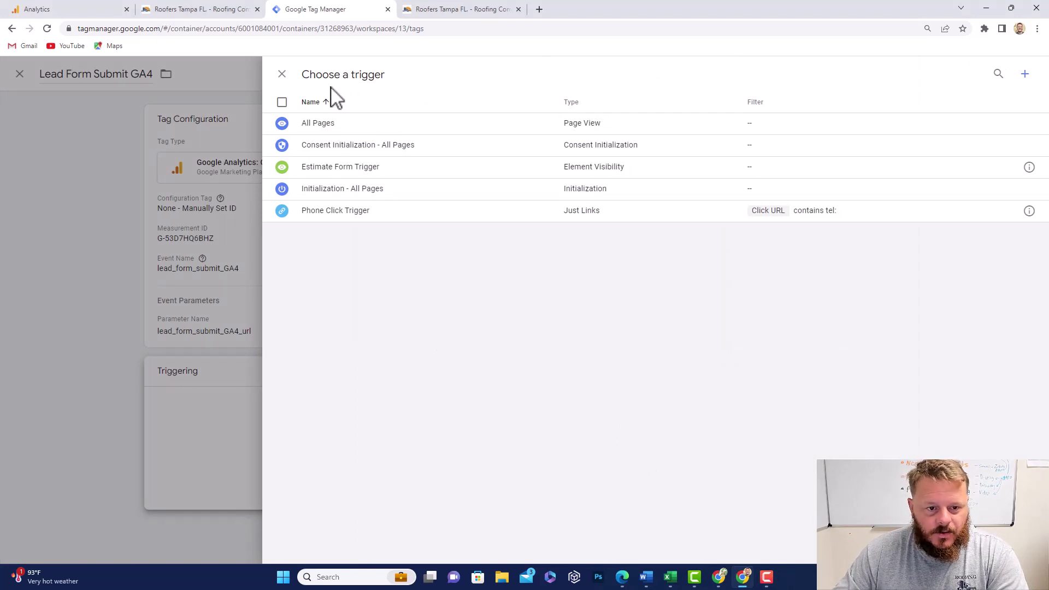
{"action": "left_click", "coordinate": [1025, 74]}
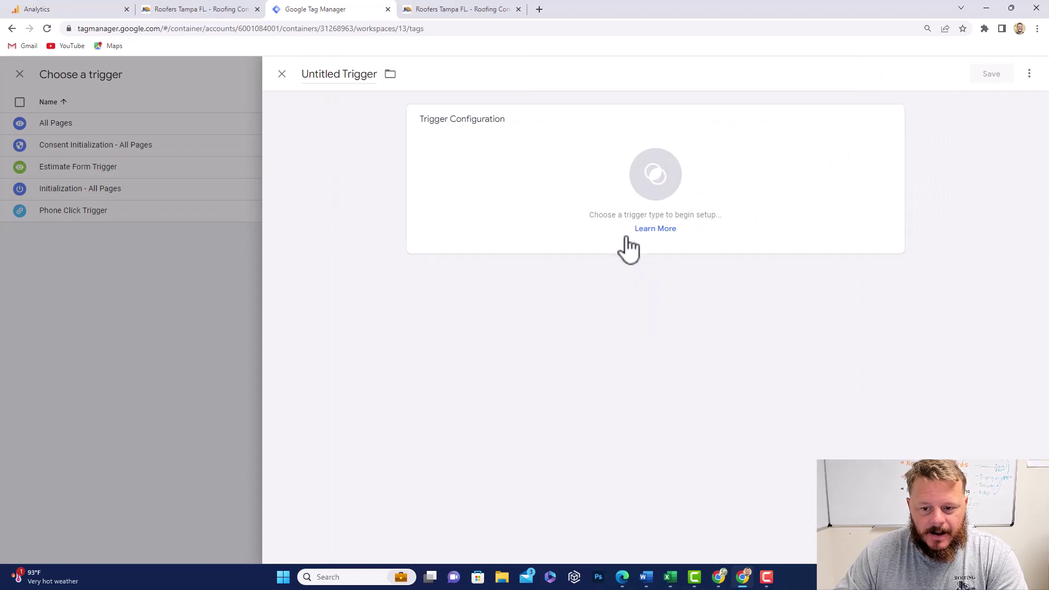
{"action": "left_click", "coordinate": [342, 74]}
{"action": "left_click_drag", "start_coordinate": [376, 75], "coordinate": [302, 79]}
{"action": "key", "text": "BackSpace"}
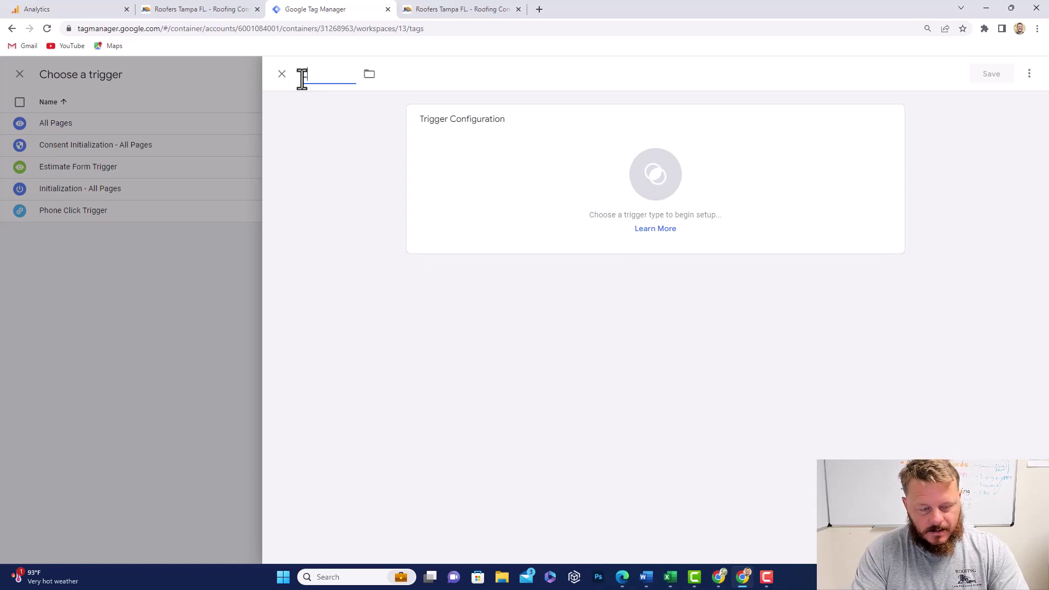
{"action": "type", "text": "Lead"}
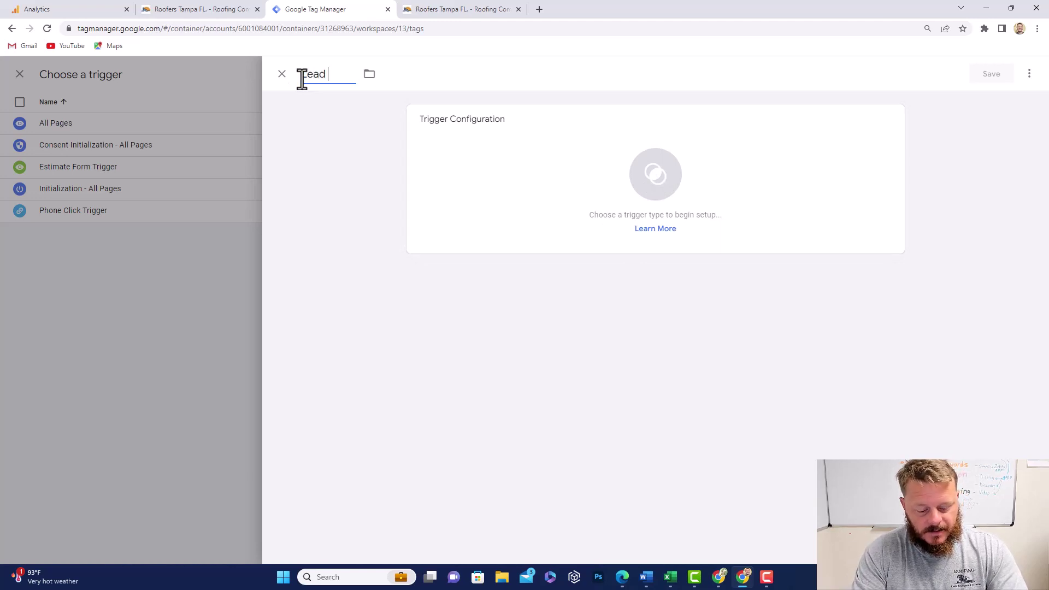
{"action": "type", "text": " Form Su"}
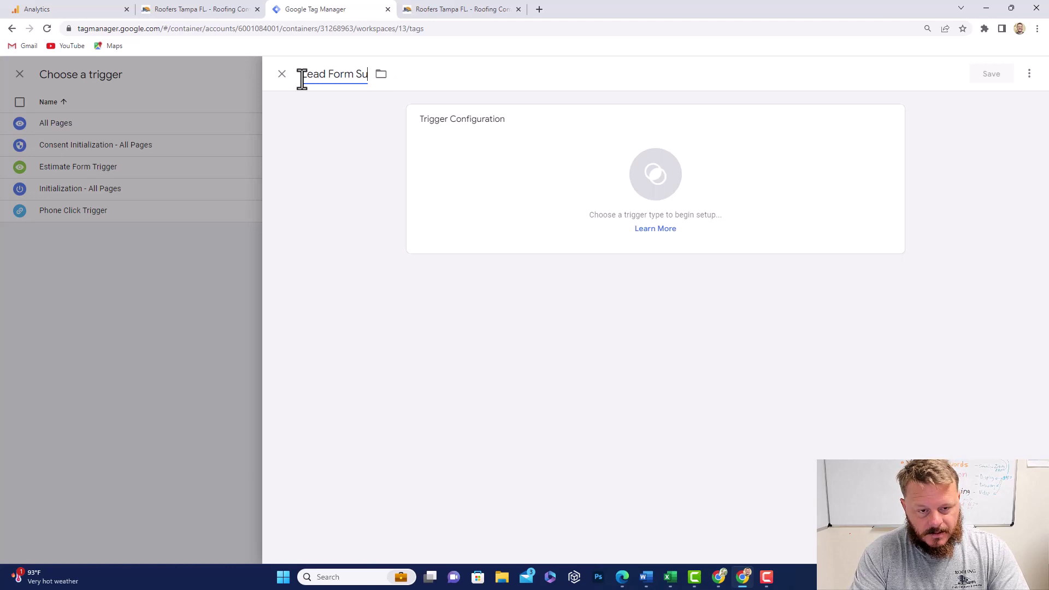
{"action": "type", "text": "bmit GA4"}
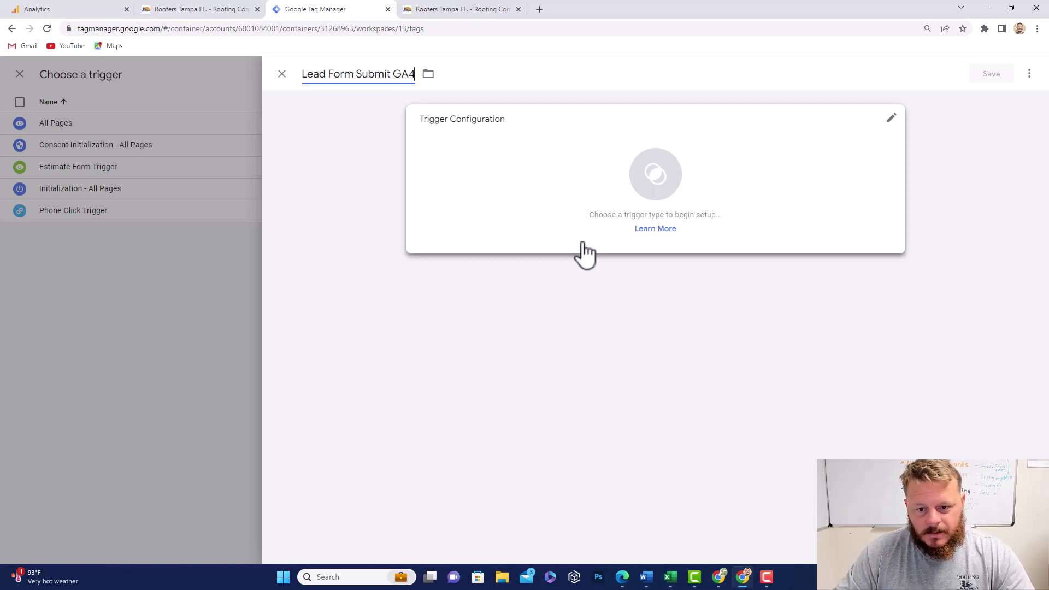
{"action": "type", "text": " Trigger"}
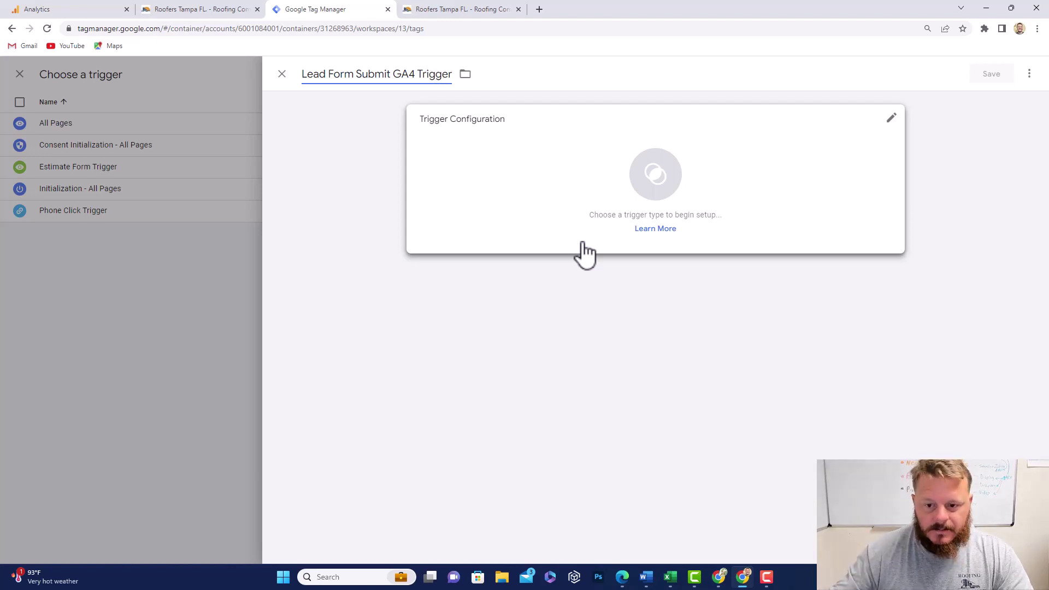
Step: Set the trigger type to Form Submission, leaving it firing on All Forms
{"action": "left_click", "coordinate": [656, 181]}
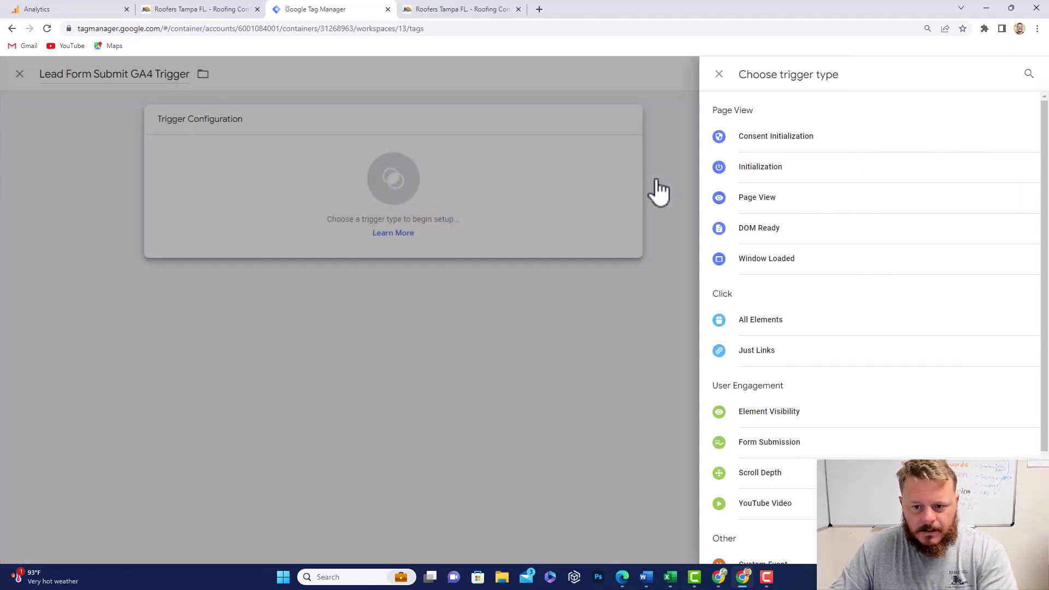
{"action": "scroll", "coordinate": [806, 254], "scroll_direction": "down", "scroll_amount": 3}
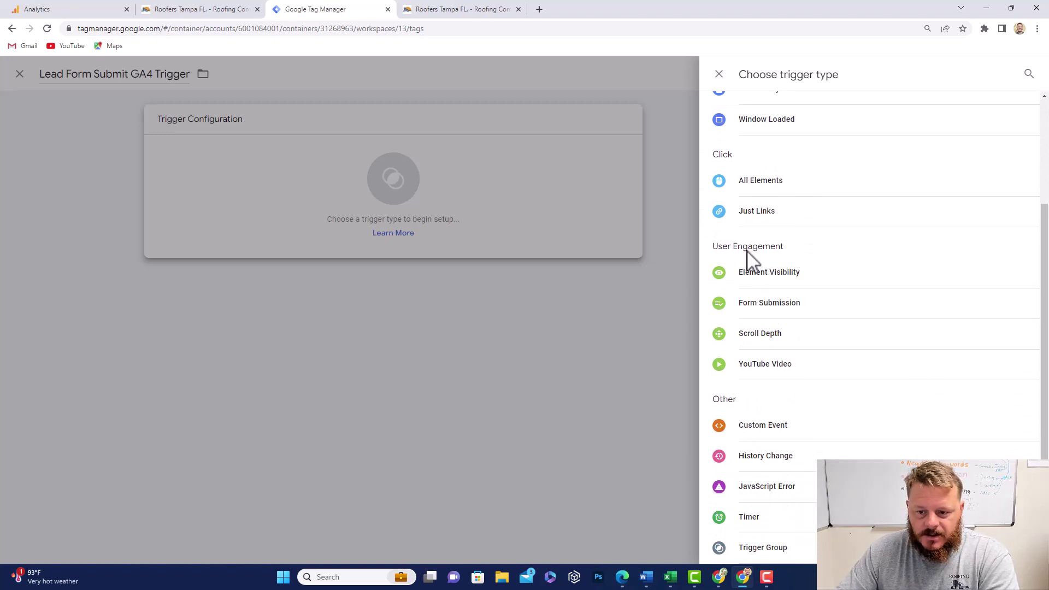
{"action": "left_click", "coordinate": [768, 304]}
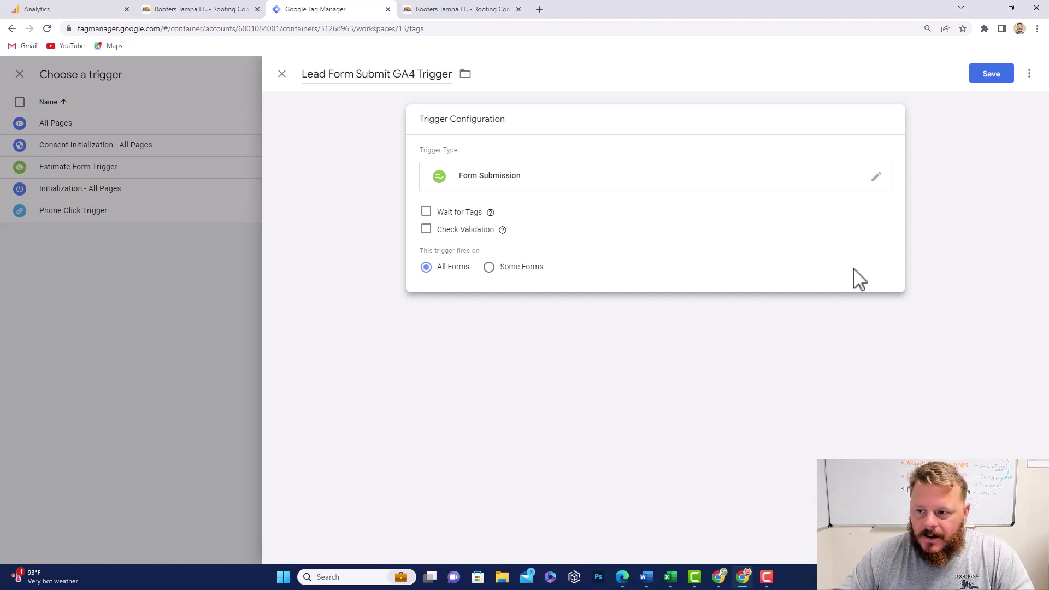
Step: Save the new trigger and the Lead Form Submit GA4 tag, then launch Preview
{"action": "left_click", "coordinate": [992, 75]}
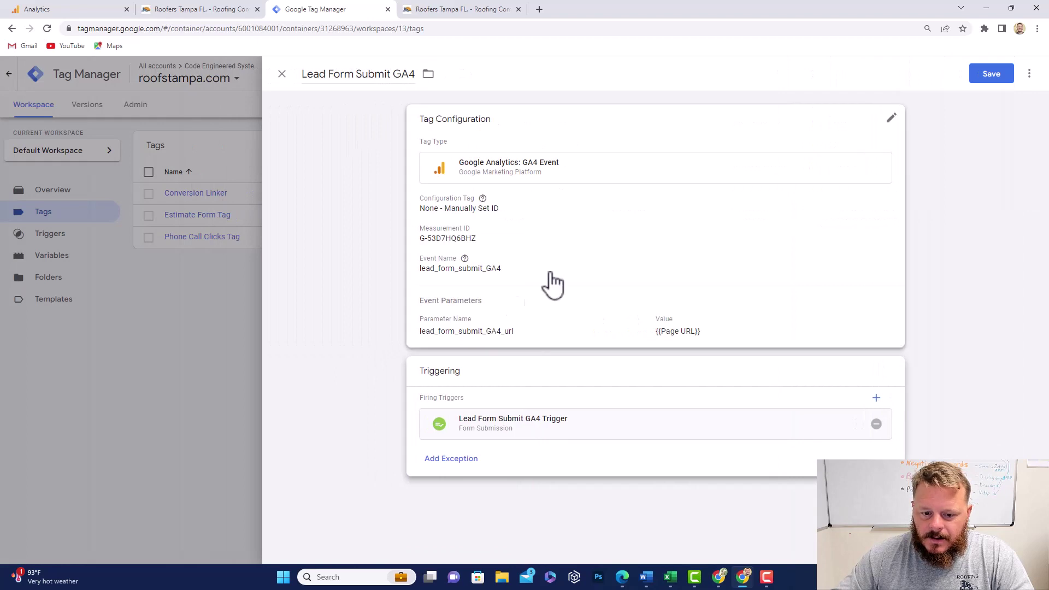
{"action": "left_click", "coordinate": [995, 77]}
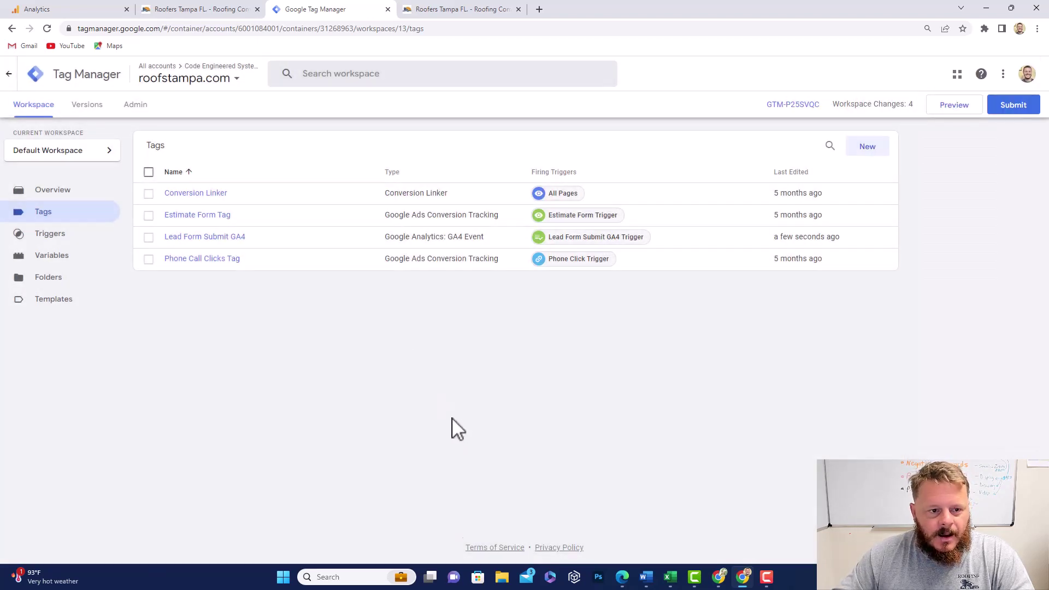
{"action": "left_click", "coordinate": [956, 107]}
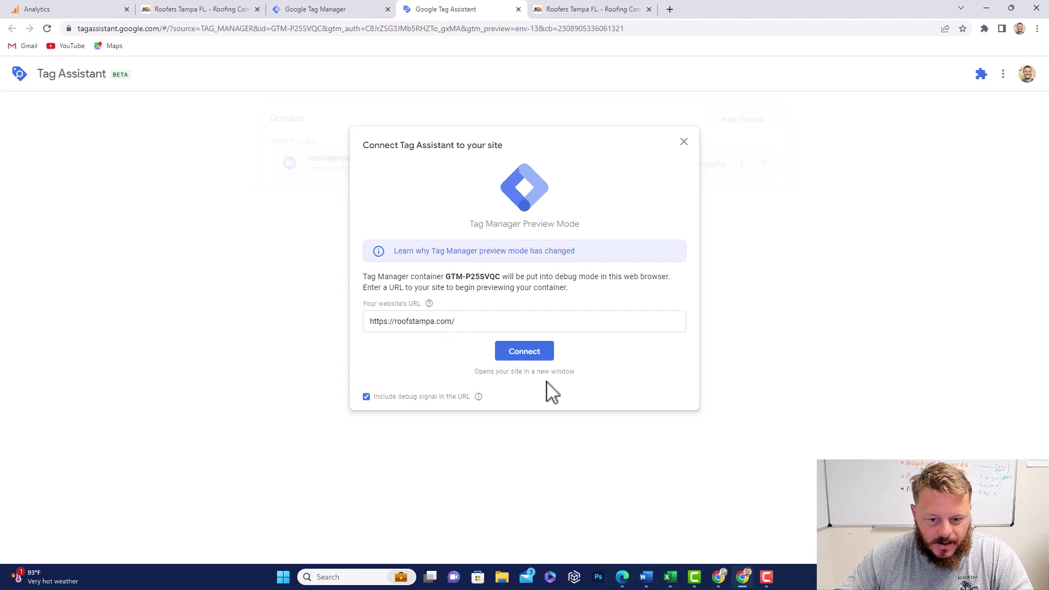
{"action": "left_click", "coordinate": [511, 359]}
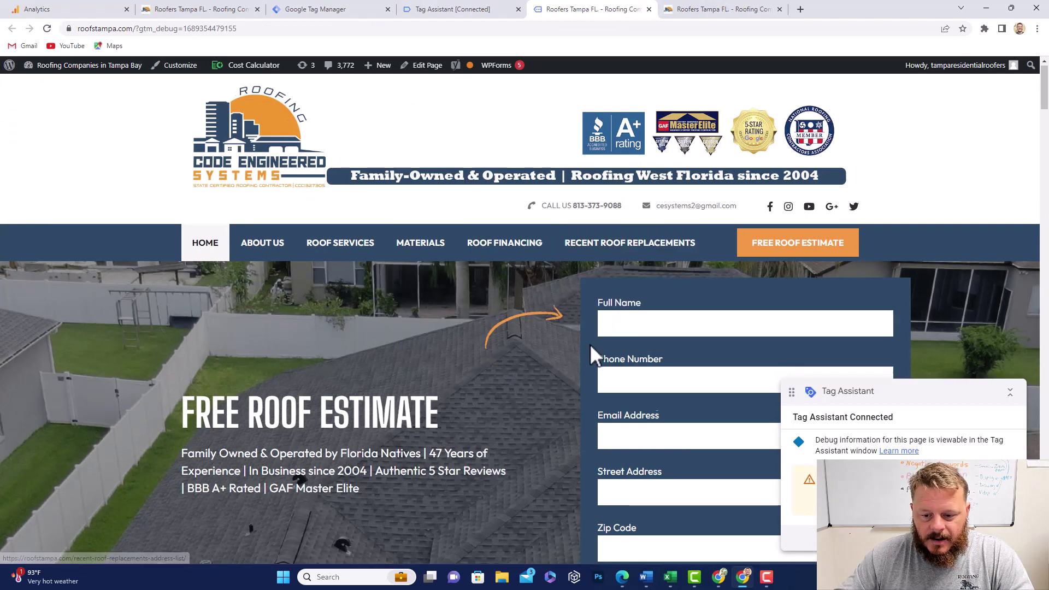
Step: Fill the estimate form's name, phone, email, street address and zip code with test details
{"action": "scroll", "coordinate": [633, 344], "scroll_direction": "down", "scroll_amount": 2}
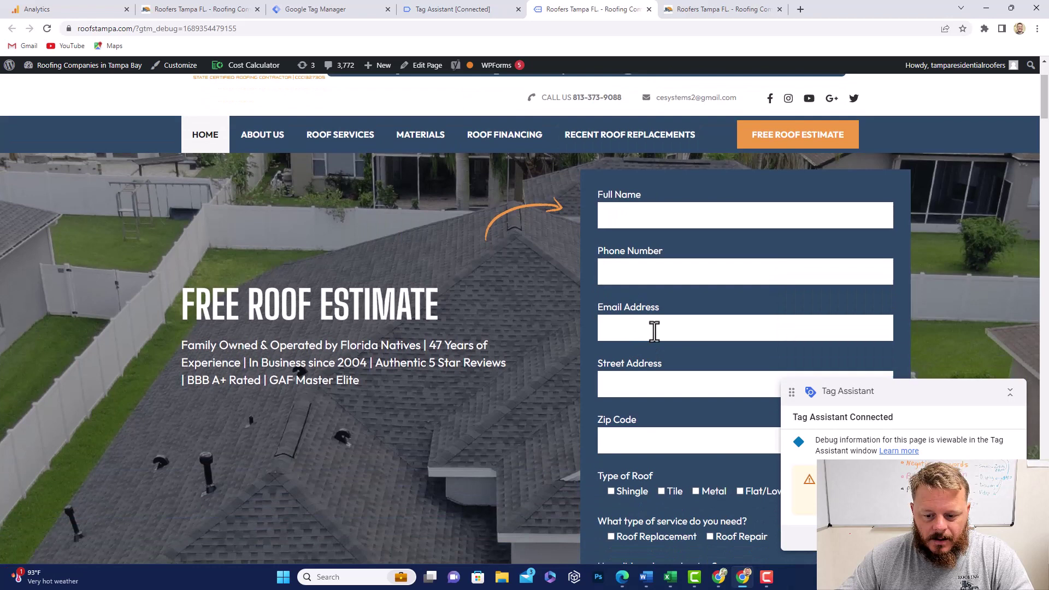
{"action": "left_click", "coordinate": [657, 215]}
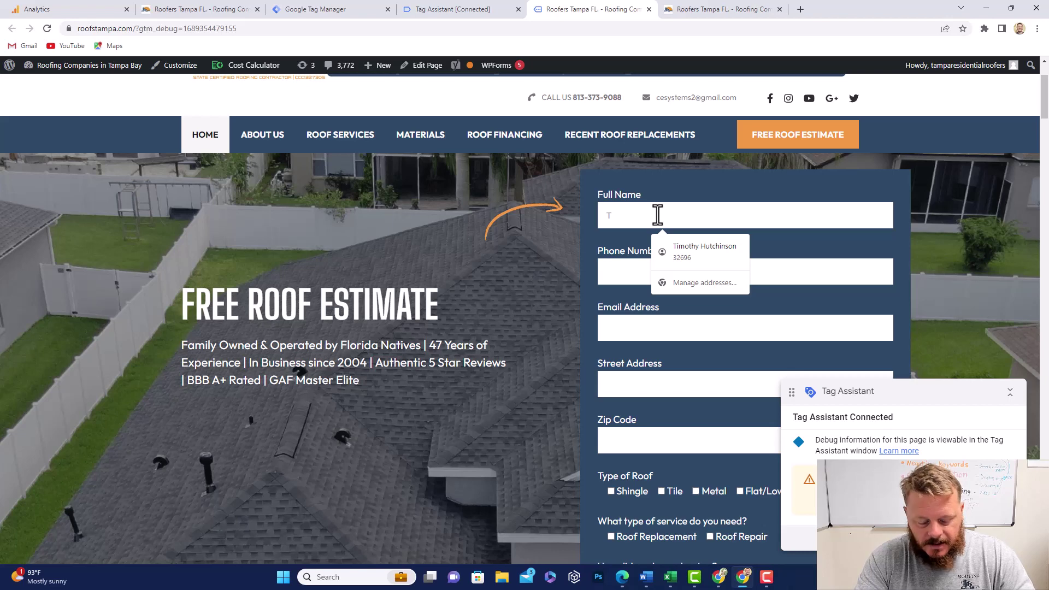
{"action": "type", "text": "T"}
{"action": "key", "text": "BackSpace"}
{"action": "type", "text": "Test"}
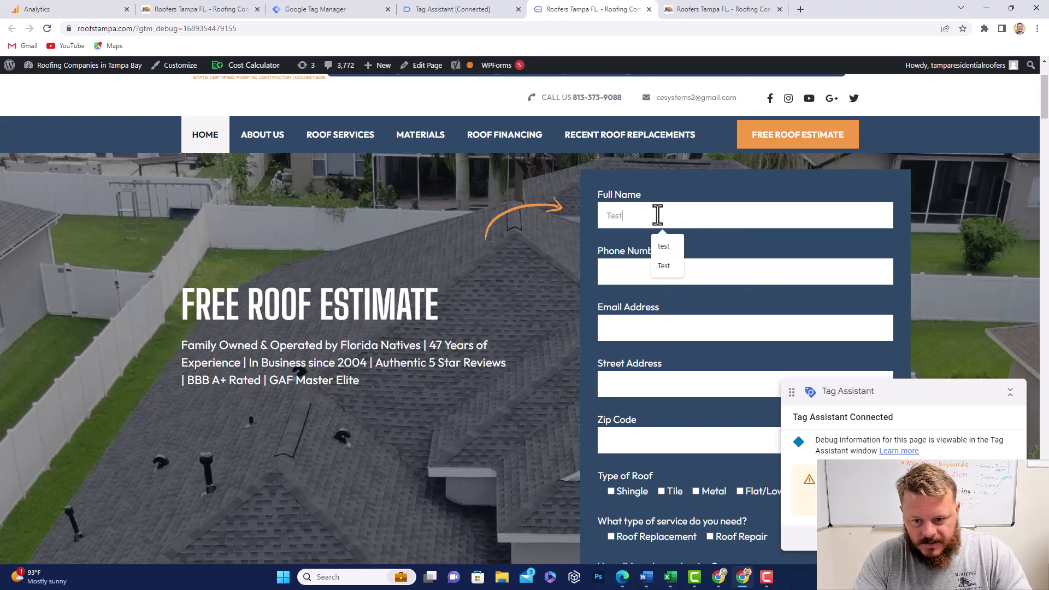
{"action": "key", "text": "Tab"}
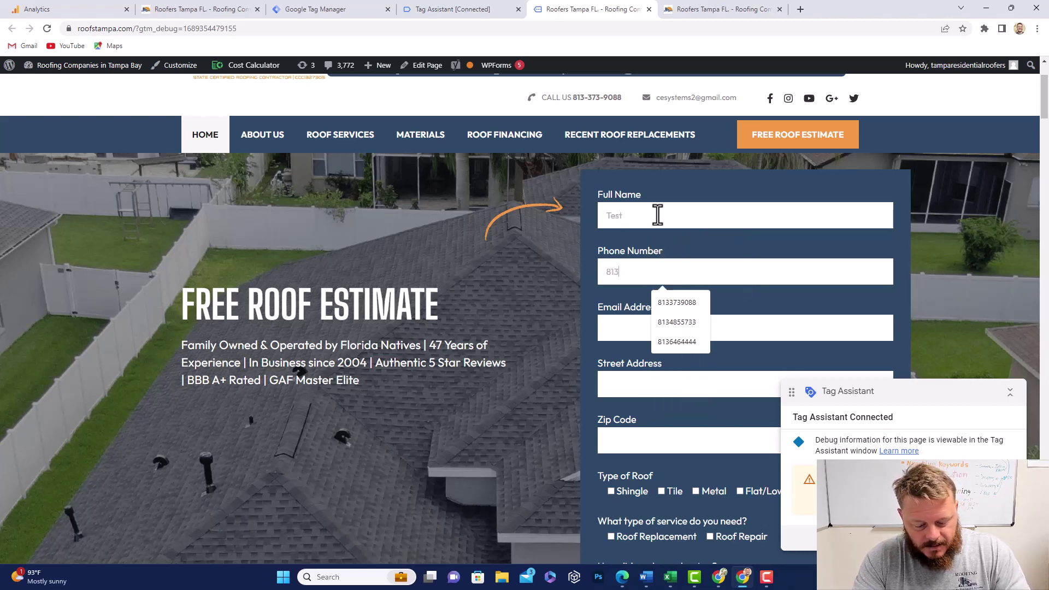
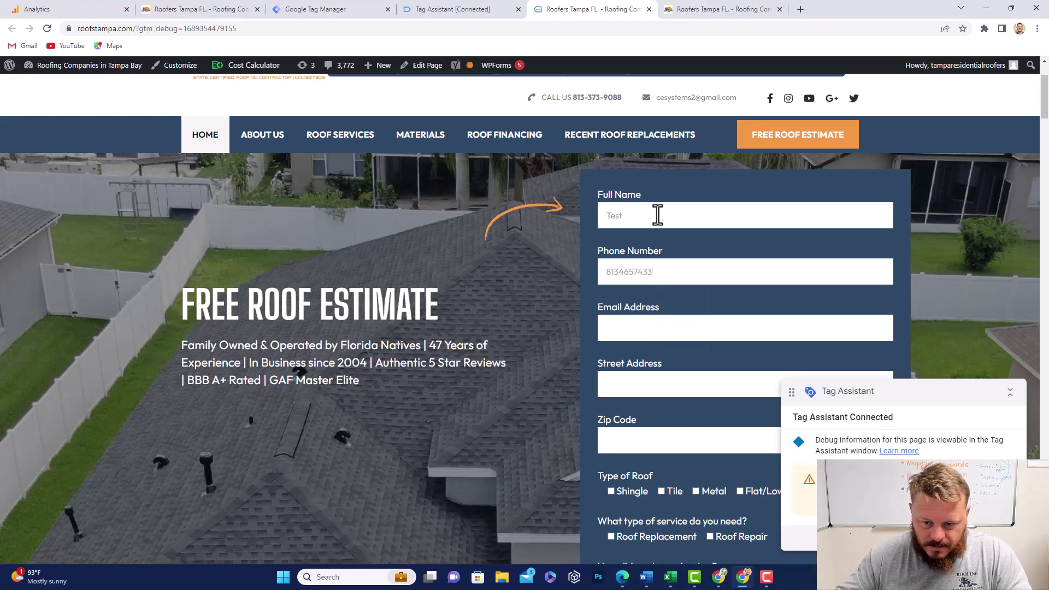
{"action": "left_click", "coordinate": [642, 328]}
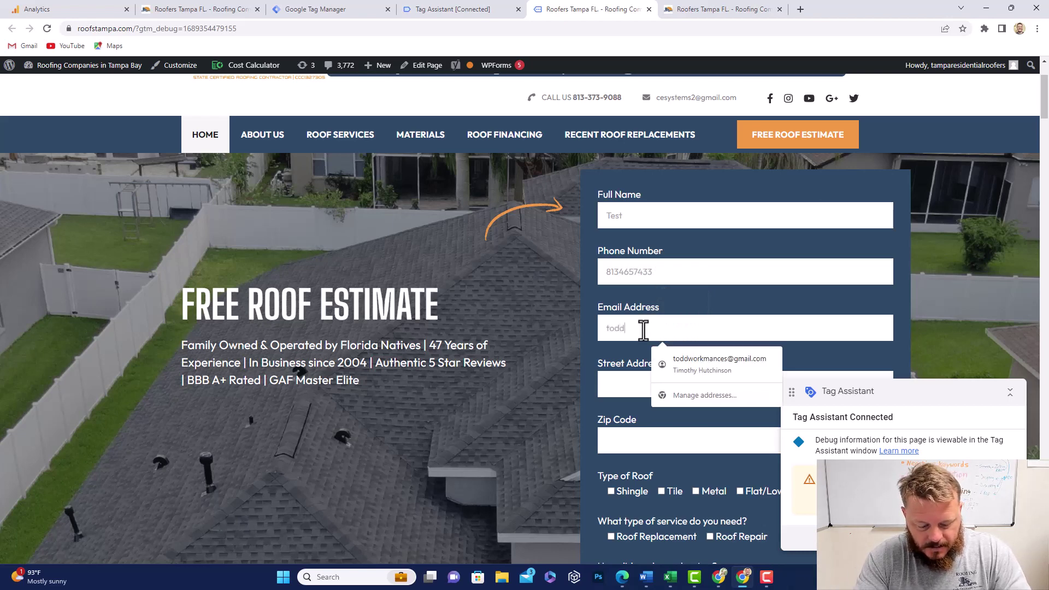
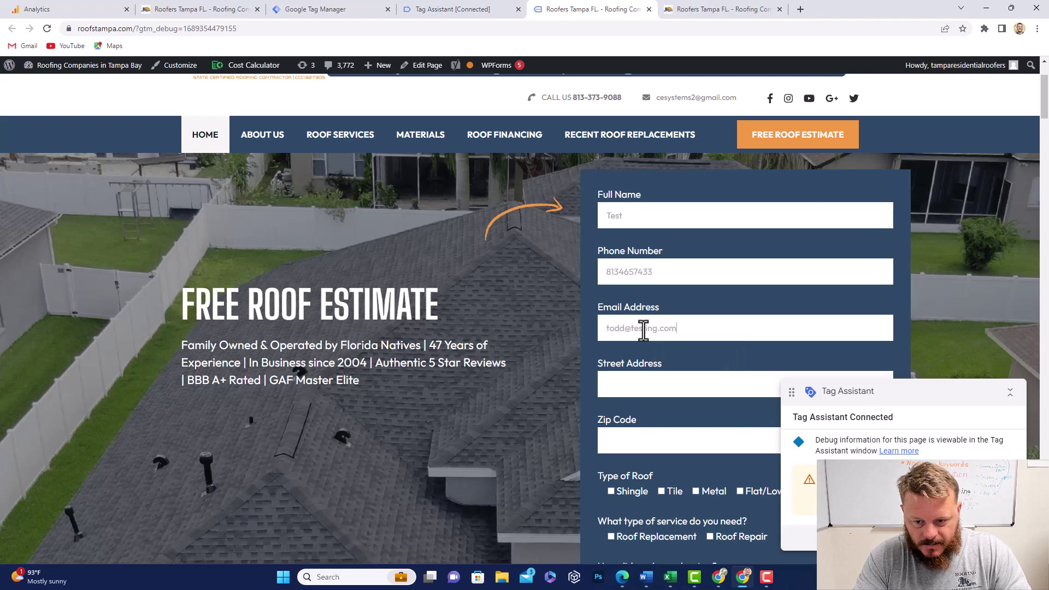
{"action": "left_click", "coordinate": [634, 384]}
{"action": "type", "text": "2759 hghuug"}
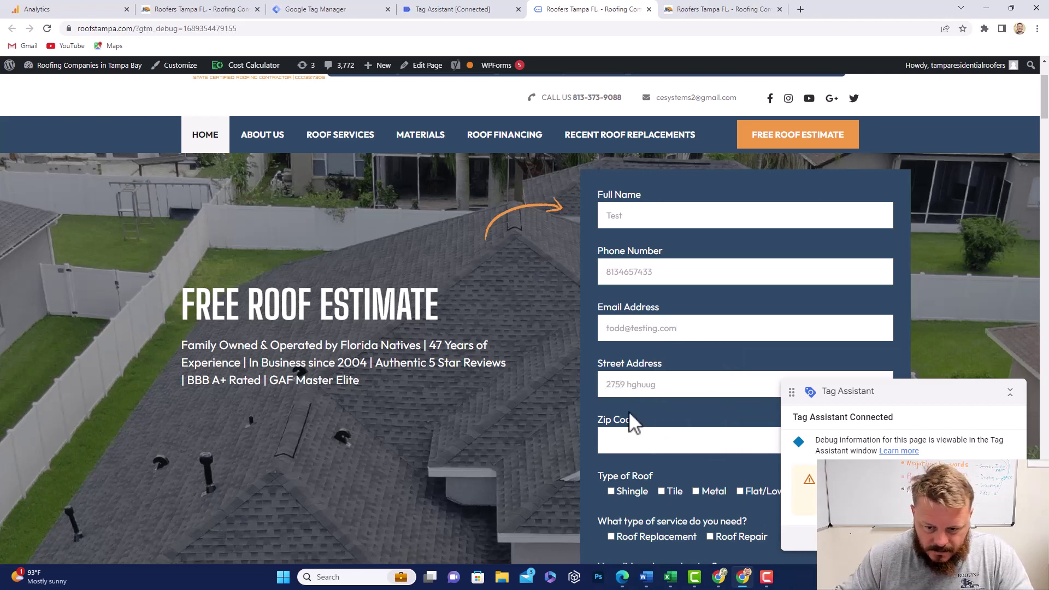
{"action": "left_click", "coordinate": [633, 440]}
{"action": "type", "text": "32"}
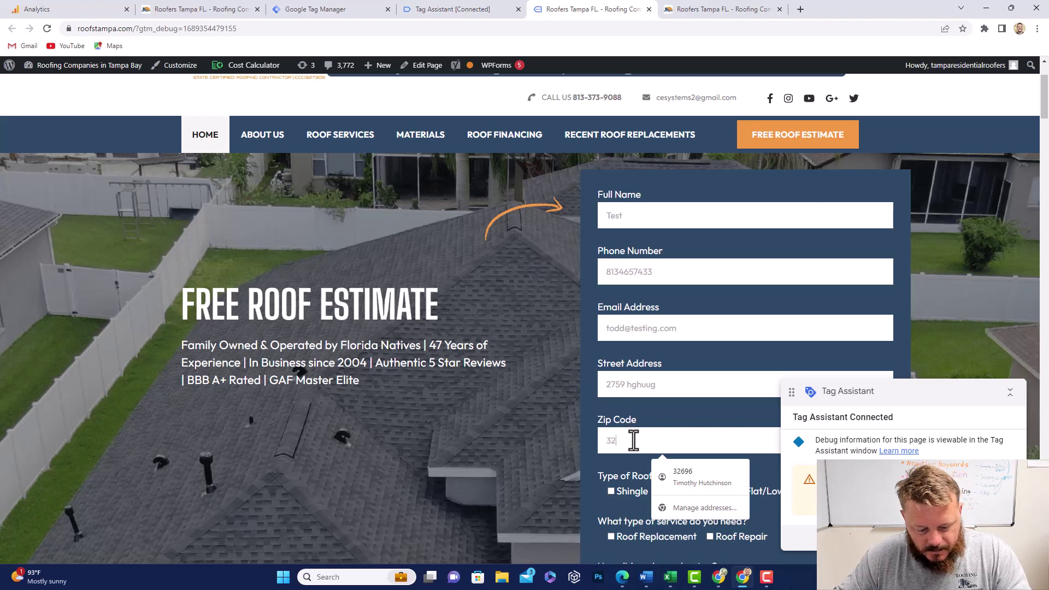
{"action": "type", "text": "546"}
Step: Choose Shingle, Roof Replacement and Repeat Customer, add details 'test', answer spam question 5, and submit
{"action": "left_click", "coordinate": [611, 491]}
{"action": "scroll", "coordinate": [624, 488], "scroll_direction": "down", "scroll_amount": 2}
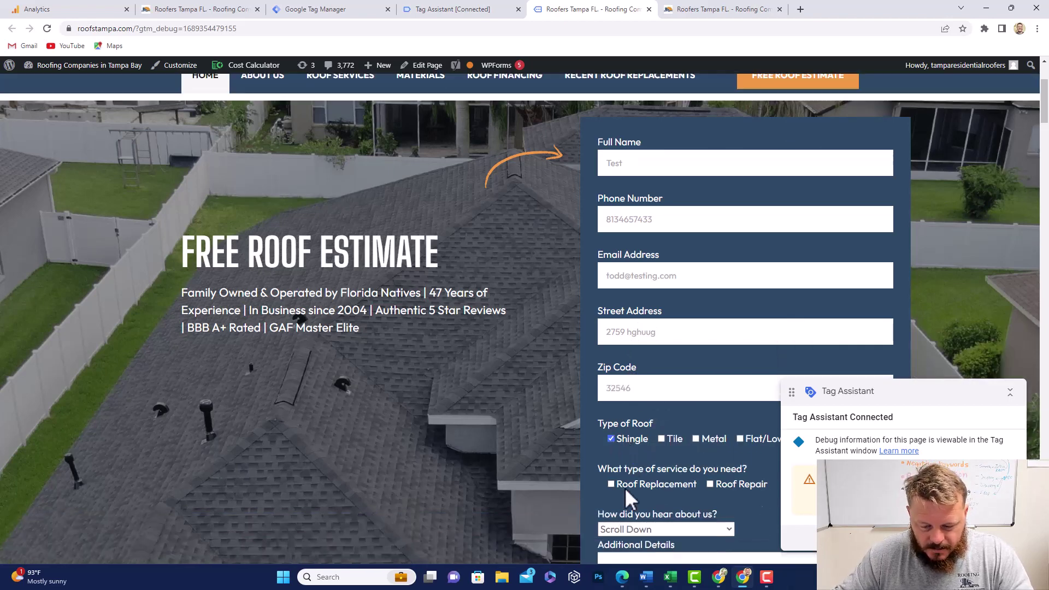
{"action": "left_click", "coordinate": [611, 427]}
{"action": "left_click", "coordinate": [638, 471]}
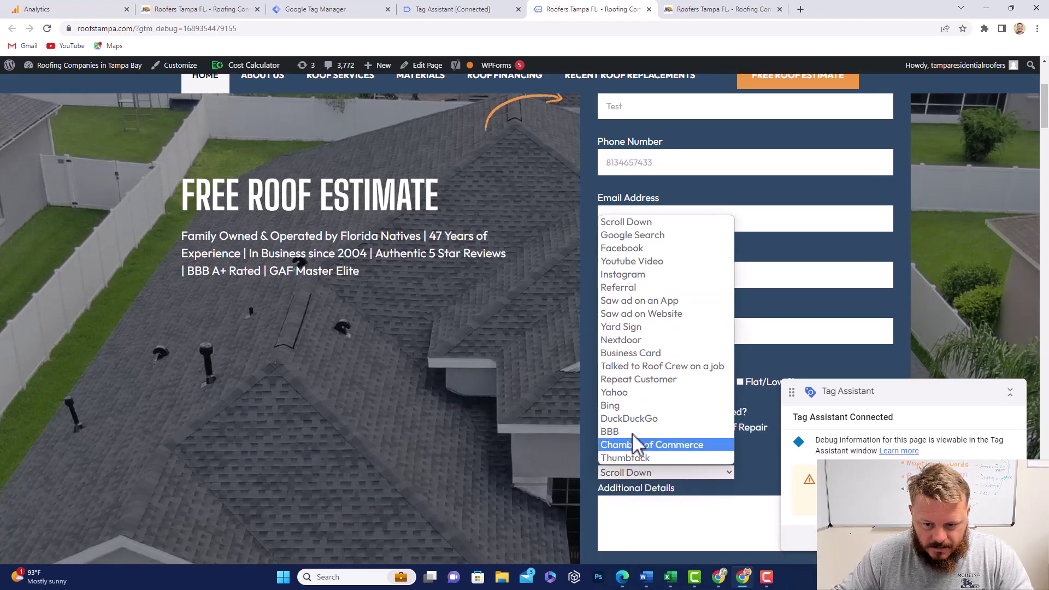
{"action": "left_click", "coordinate": [633, 378]}
{"action": "scroll", "coordinate": [647, 400], "scroll_direction": "down", "scroll_amount": 2}
{"action": "left_click", "coordinate": [648, 400]}
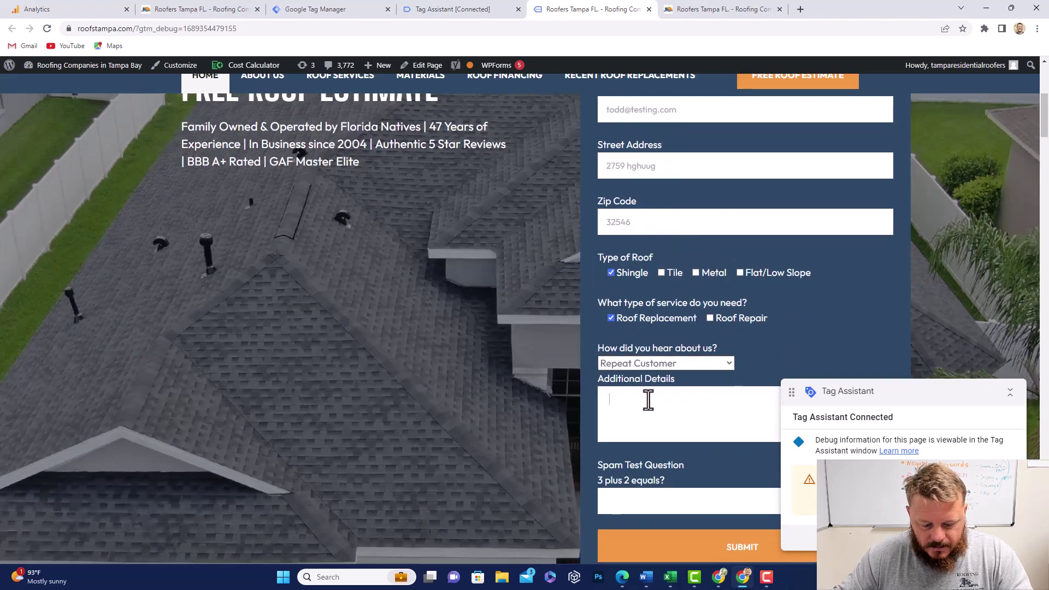
{"action": "type", "text": "test"}
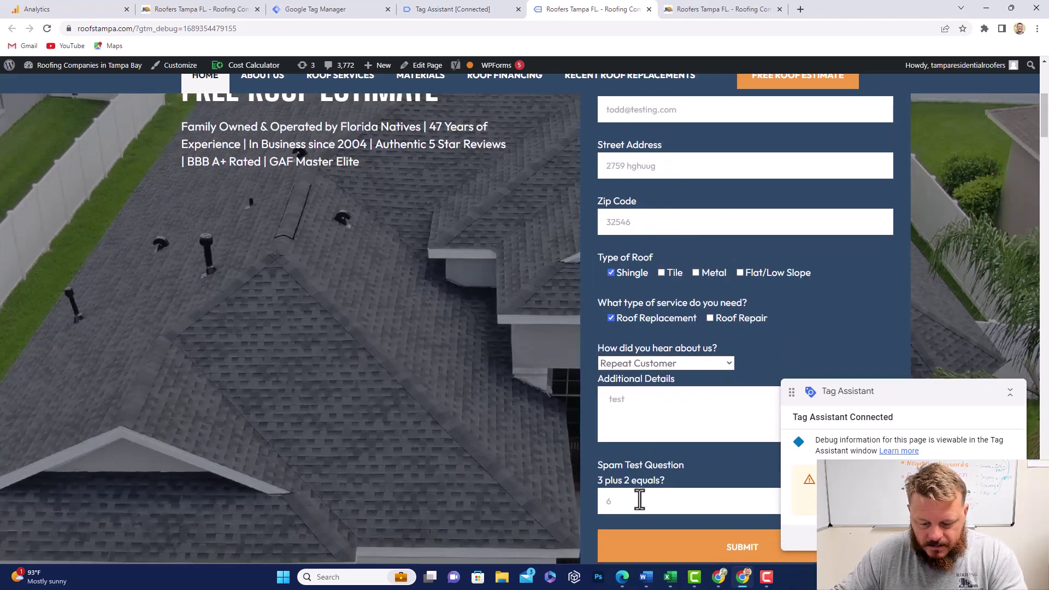
{"action": "left_click", "coordinate": [639, 498]}
{"action": "type", "text": "5"}
{"action": "scroll", "coordinate": [648, 458], "scroll_direction": "down", "scroll_amount": 2}
{"action": "left_click", "coordinate": [676, 454]}
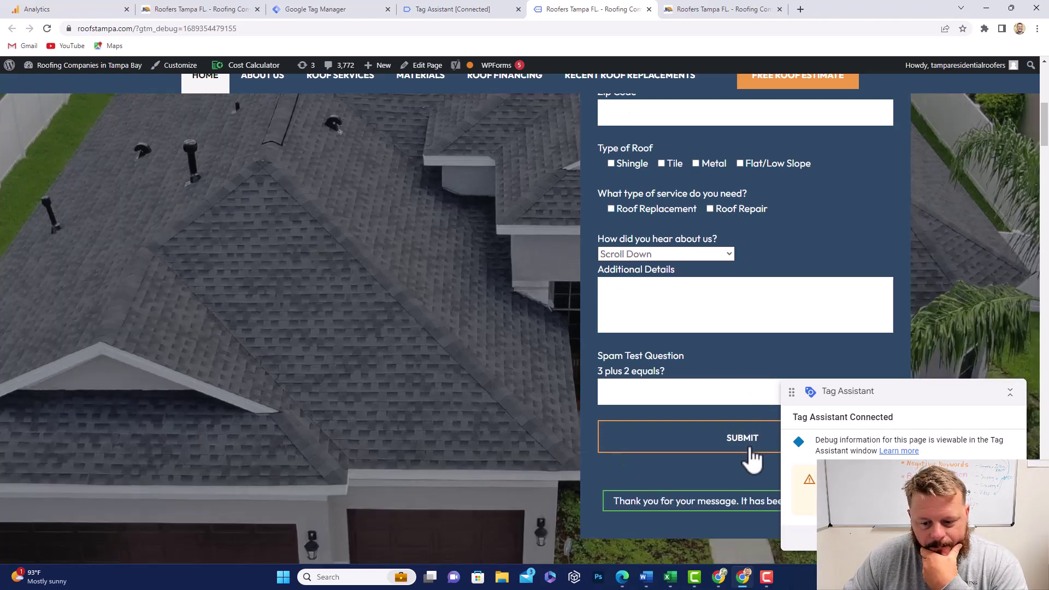
{"action": "scroll", "coordinate": [726, 491], "scroll_direction": "down", "scroll_amount": 1}
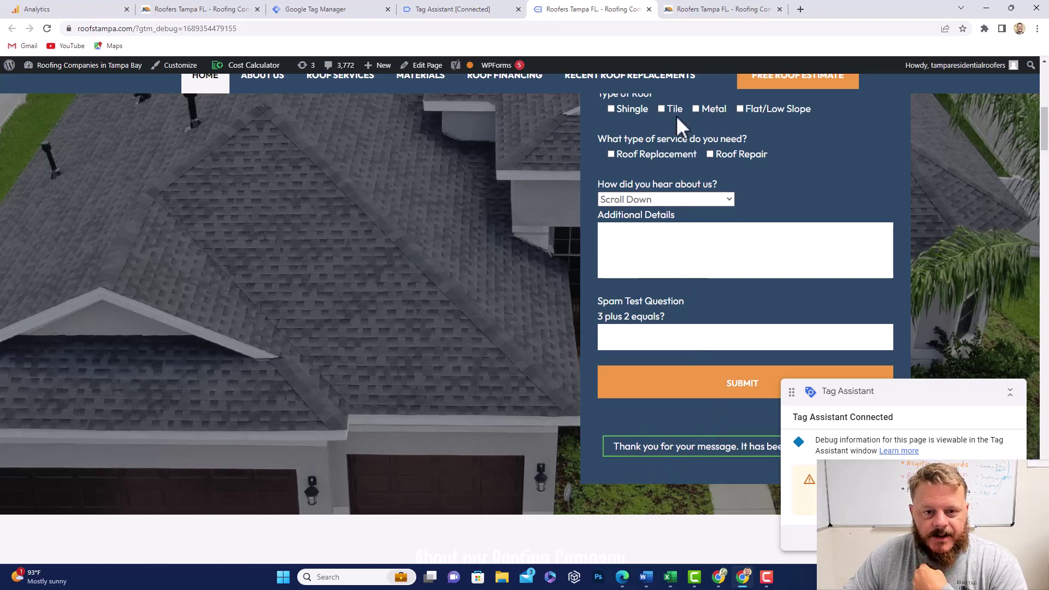
Step: Bring up the Tag Assistant summary past the Connected! notice, showing Lead Form Submit GA4 fired
{"action": "left_click", "coordinate": [469, 12]}
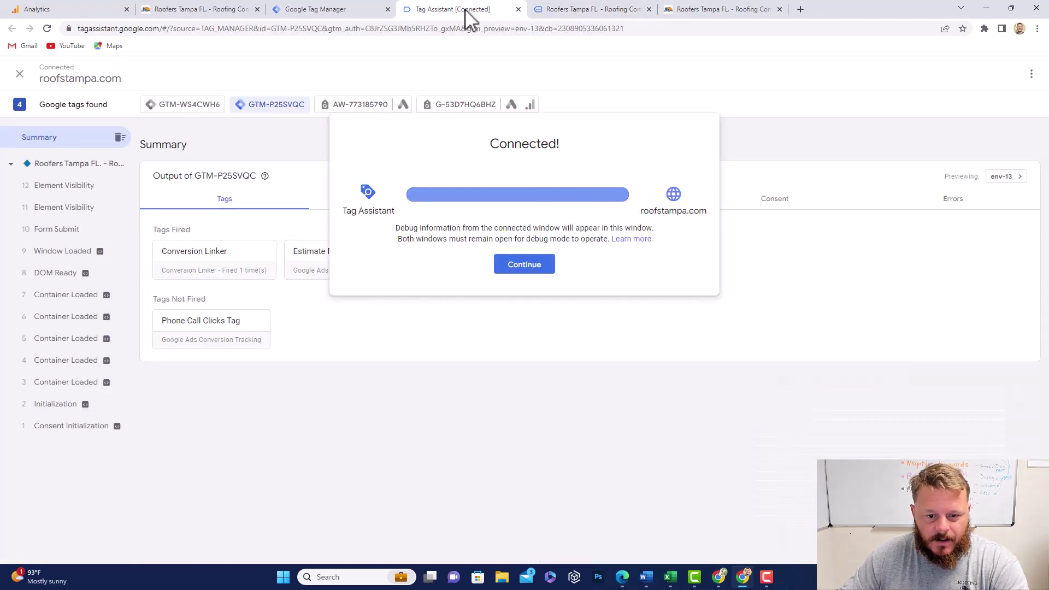
{"action": "left_click", "coordinate": [520, 266]}
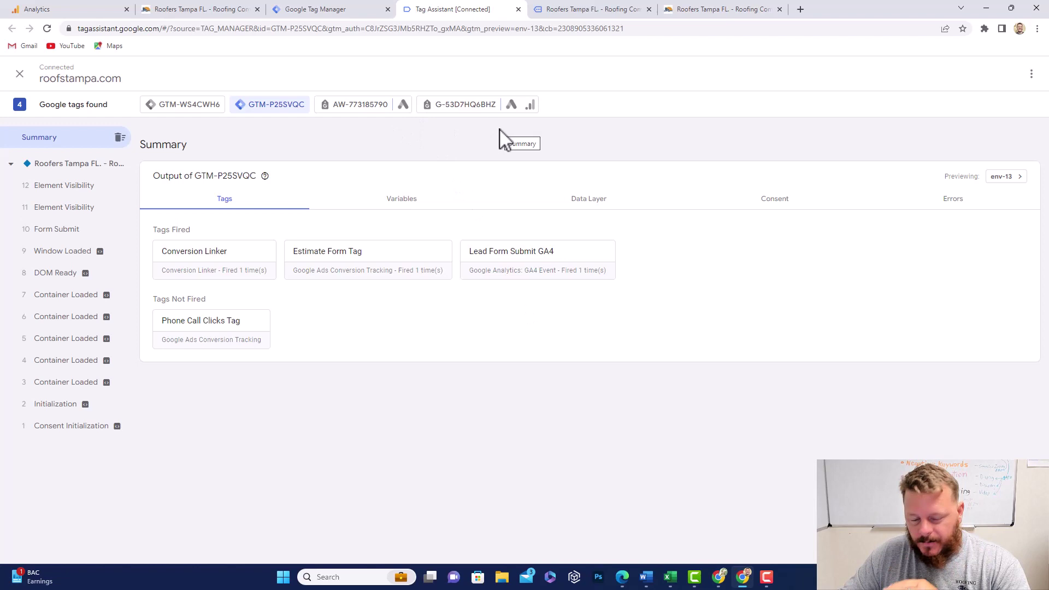
{"action": "left_click", "coordinate": [332, 8]}
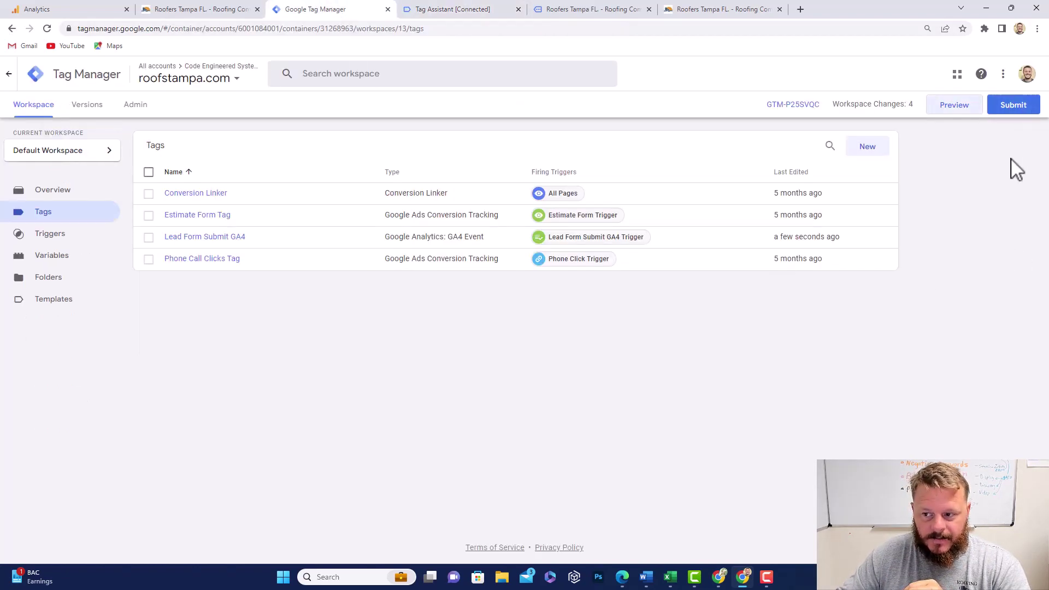
{"action": "left_click", "coordinate": [446, 10]}
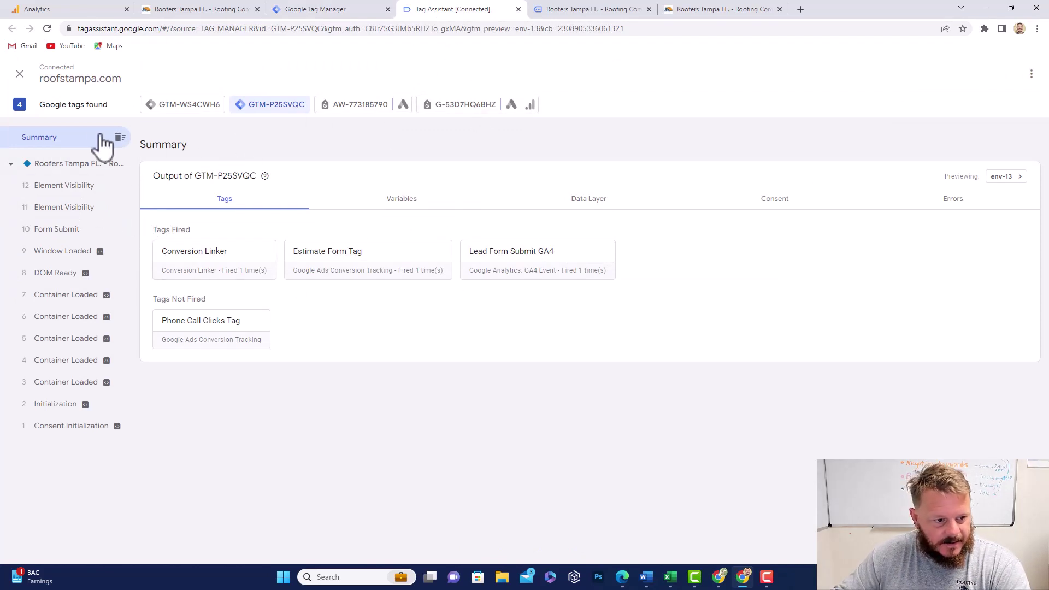
Step: Show the Form Submit event's variables and select the Form Classes value 'wpcf7-form submitting'
{"action": "left_click", "coordinate": [57, 231]}
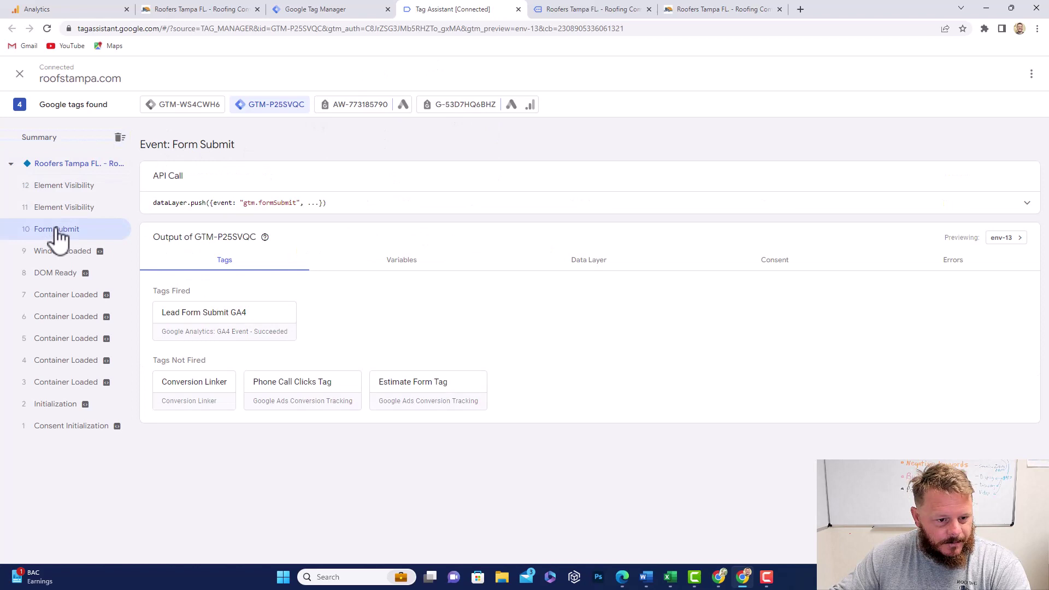
{"action": "left_click", "coordinate": [412, 272]}
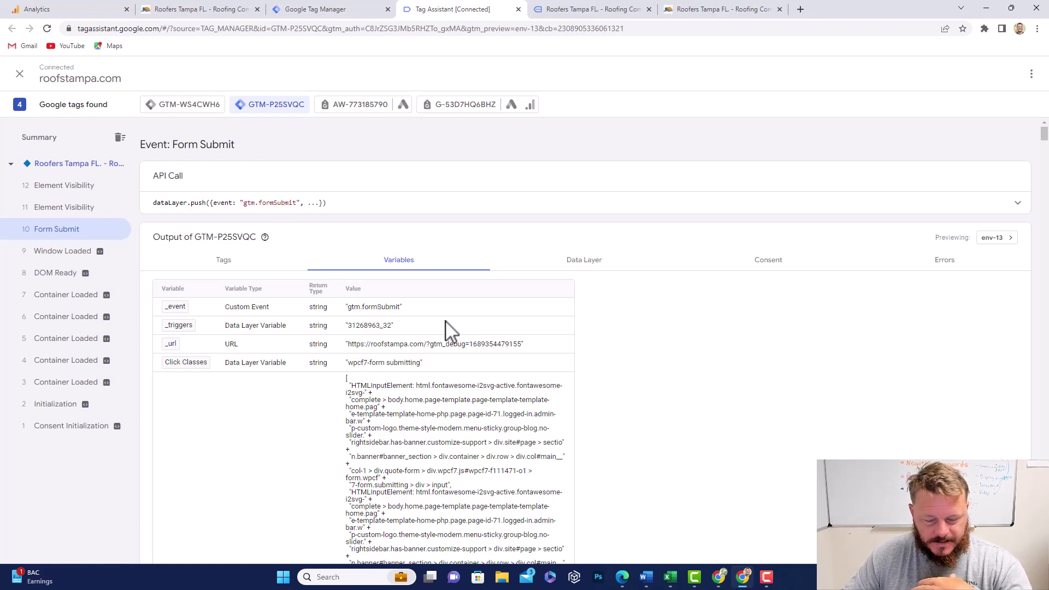
{"action": "scroll", "coordinate": [445, 327], "scroll_direction": "down", "scroll_amount": 6}
{"action": "left_click_drag", "start_coordinate": [1044, 161], "coordinate": [1041, 557]}
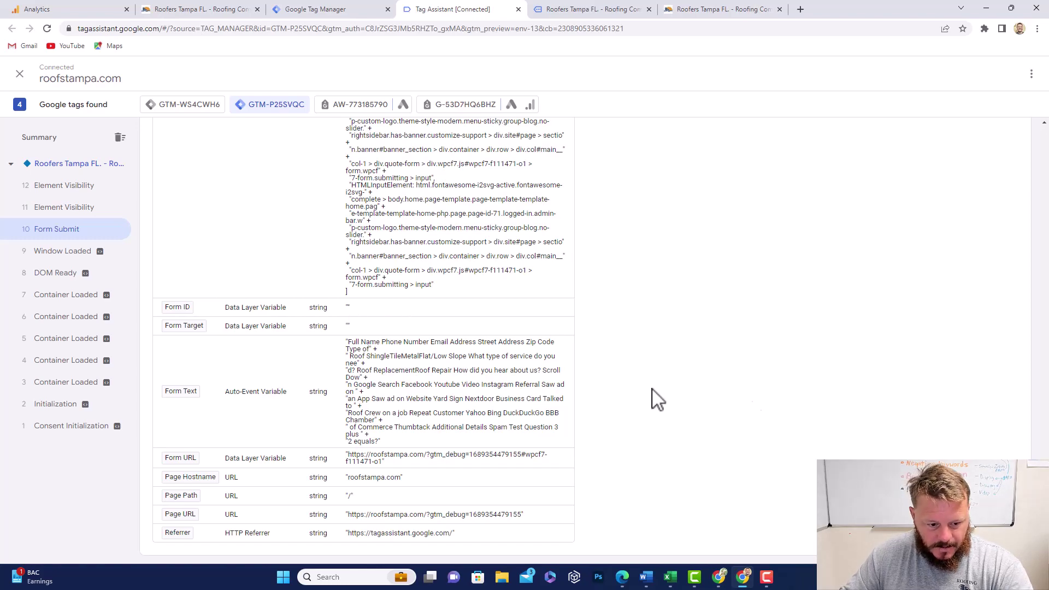
{"action": "scroll", "coordinate": [1043, 440], "scroll_direction": "up", "scroll_amount": 15}
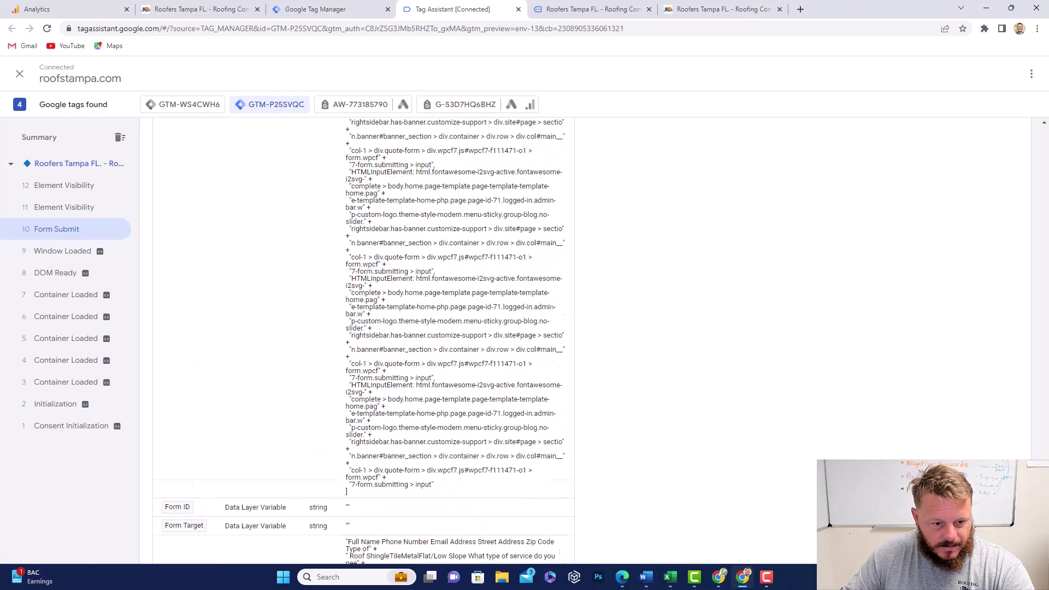
{"action": "left_click_drag", "start_coordinate": [1044, 440], "coordinate": [1039, 352]}
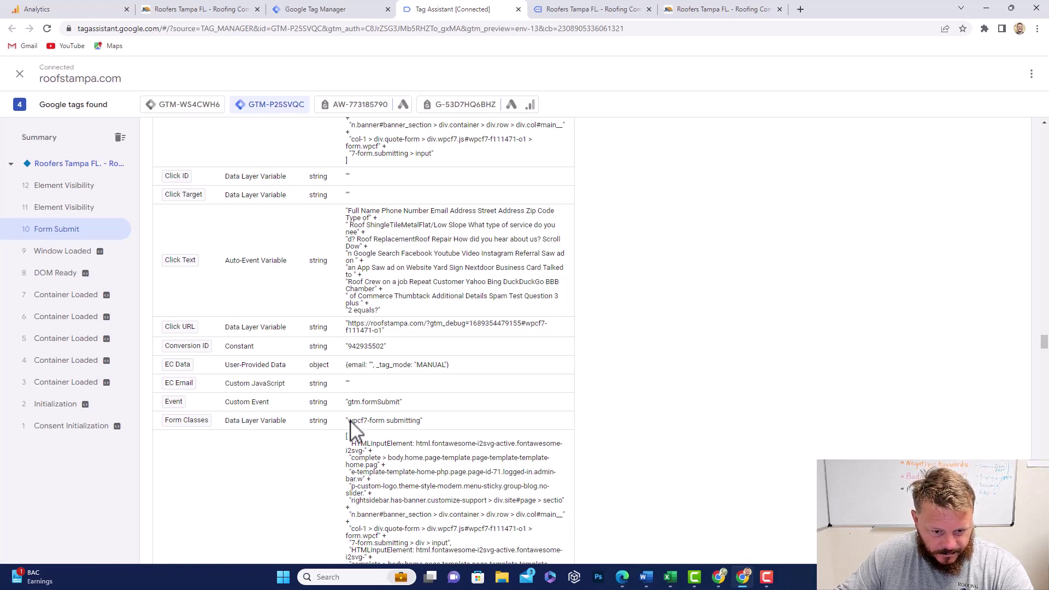
{"action": "left_click_drag", "start_coordinate": [350, 421], "coordinate": [353, 422]}
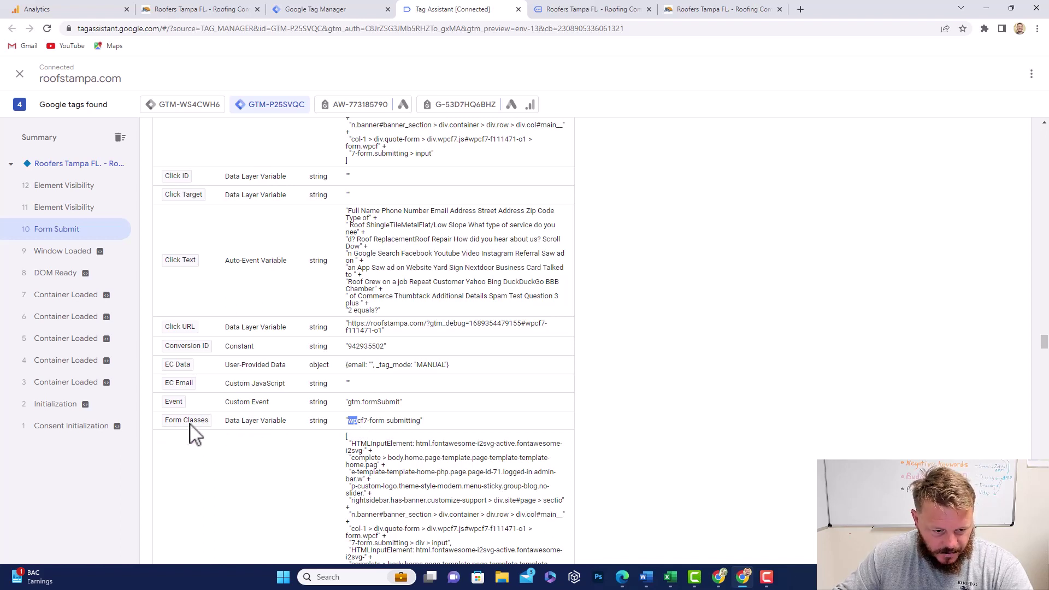
{"action": "left_click", "coordinate": [350, 425]}
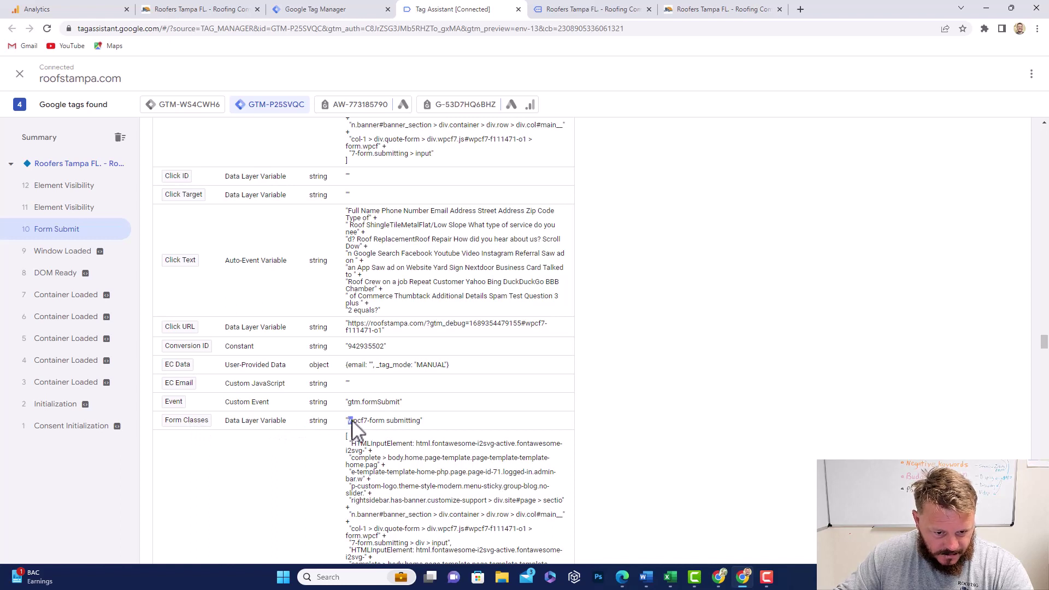
{"action": "left_click_drag", "start_coordinate": [353, 420], "coordinate": [417, 427]}
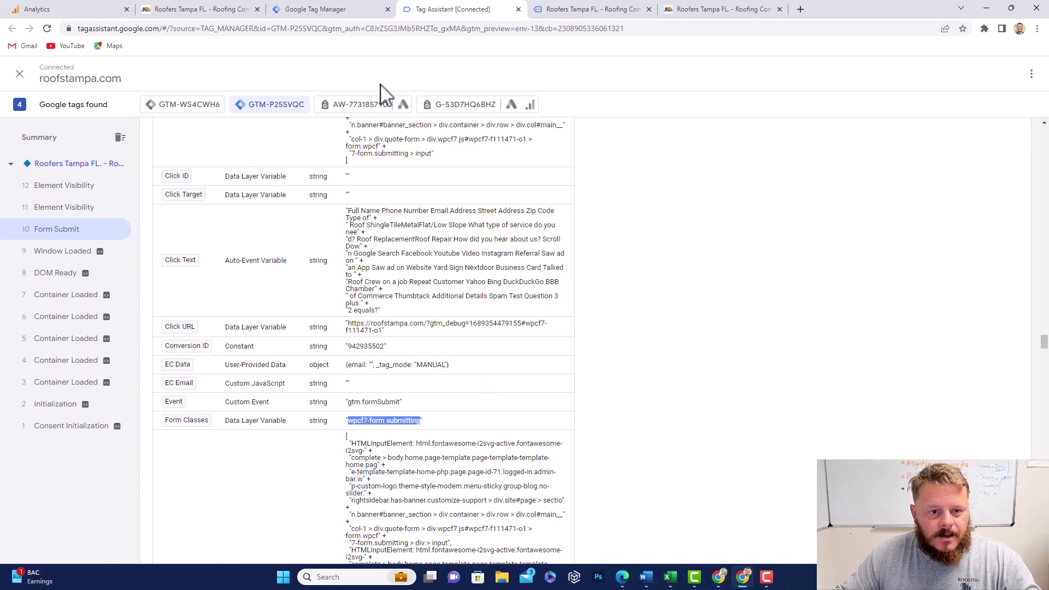
Step: Open Lead Form Submit GA4 Trigger for editing and switch it to fire on Some Forms
{"action": "left_click", "coordinate": [339, 11]}
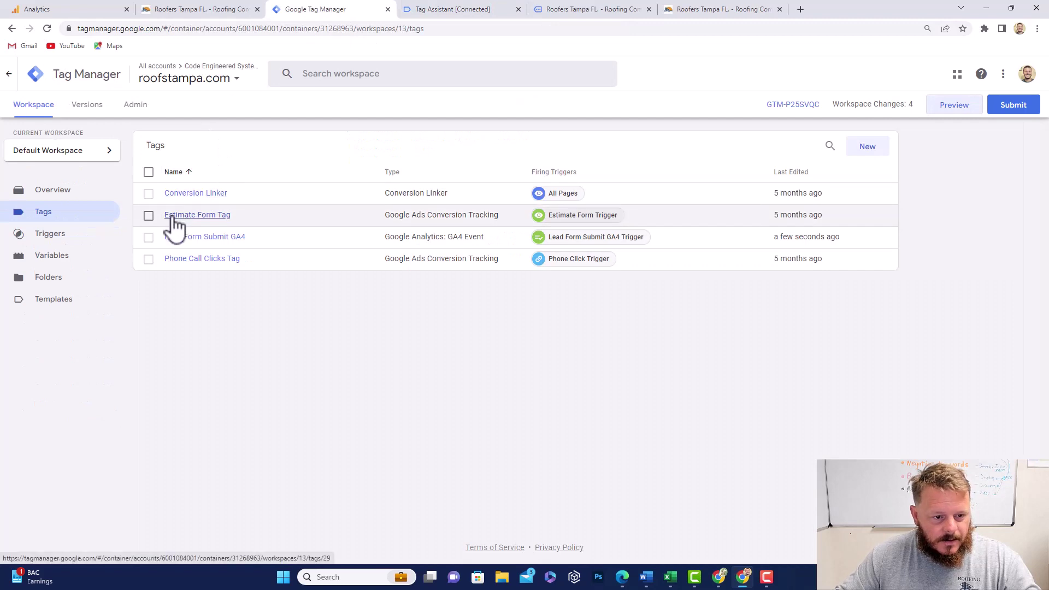
{"action": "left_click", "coordinate": [55, 236]}
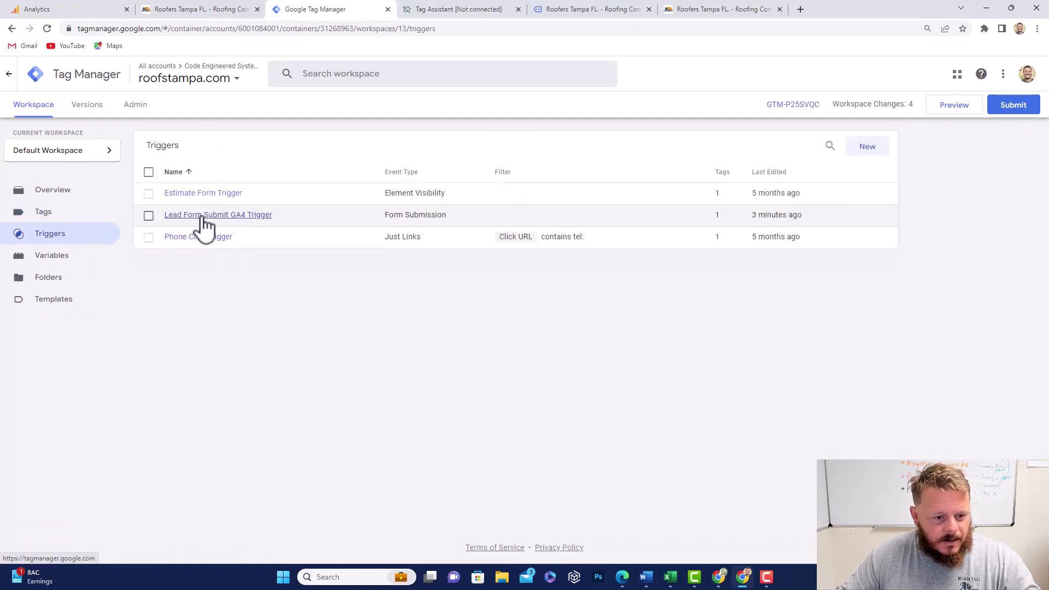
{"action": "left_click", "coordinate": [205, 219]}
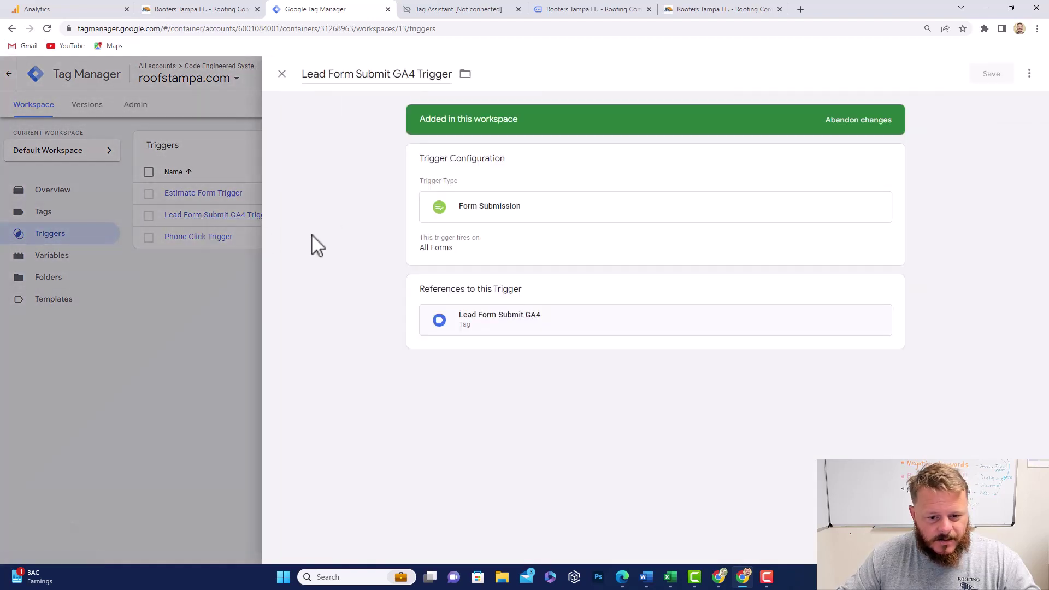
{"action": "left_click", "coordinate": [490, 211]}
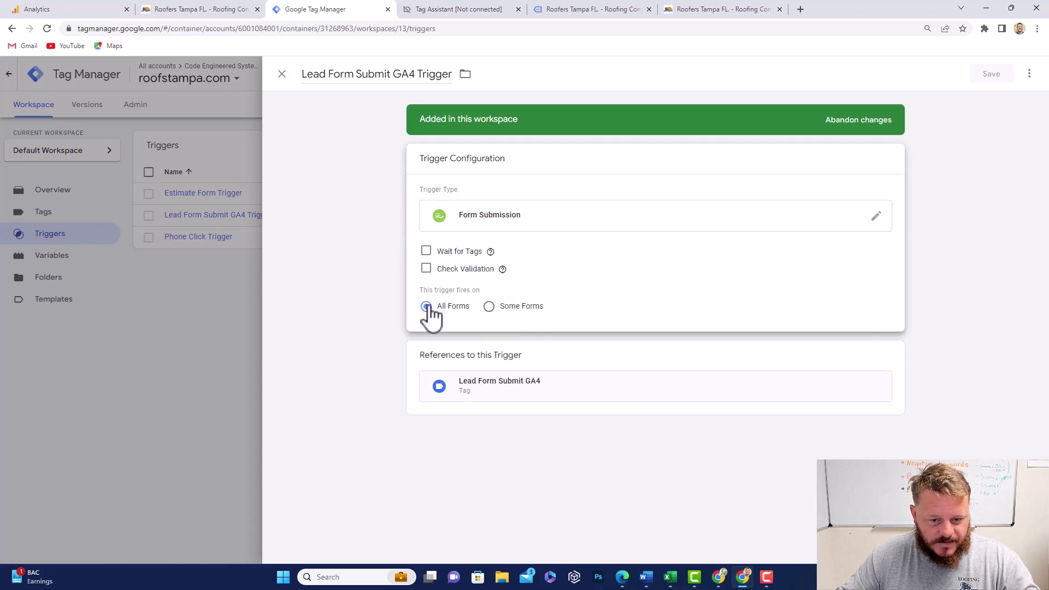
{"action": "left_click", "coordinate": [489, 307]}
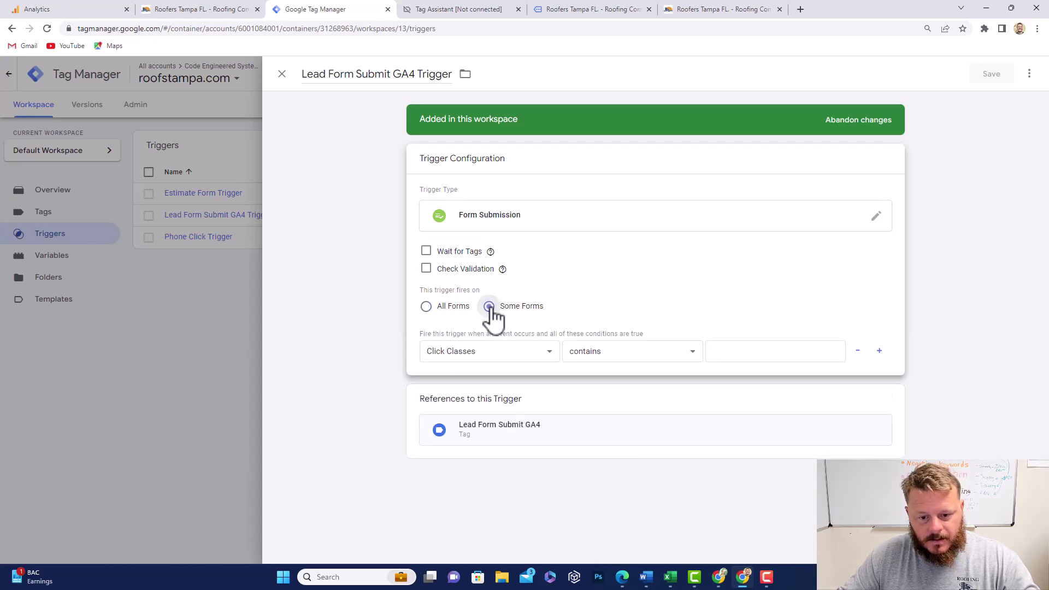
Step: Set the condition to Form Classes contains 'wpcf7-form submitting'
{"action": "left_click", "coordinate": [543, 352]}
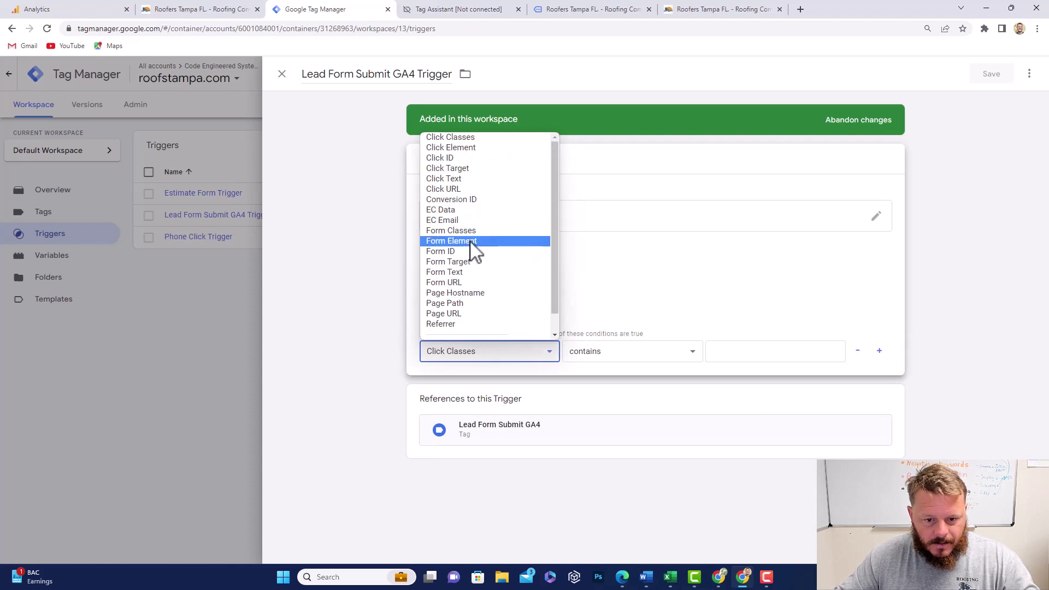
{"action": "scroll", "coordinate": [473, 252], "scroll_direction": "down", "scroll_amount": 1}
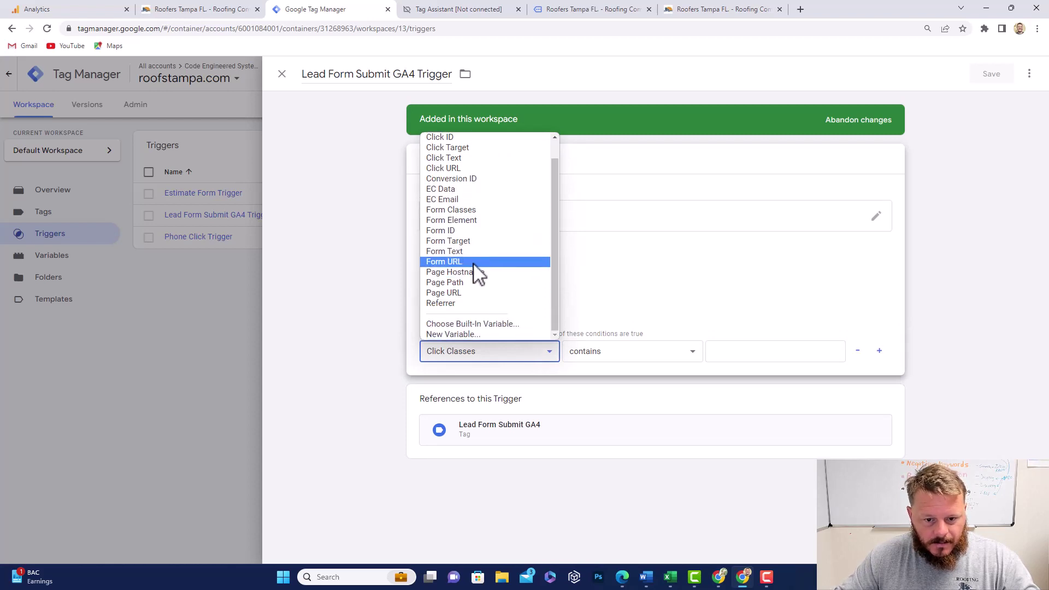
{"action": "left_click", "coordinate": [468, 212]}
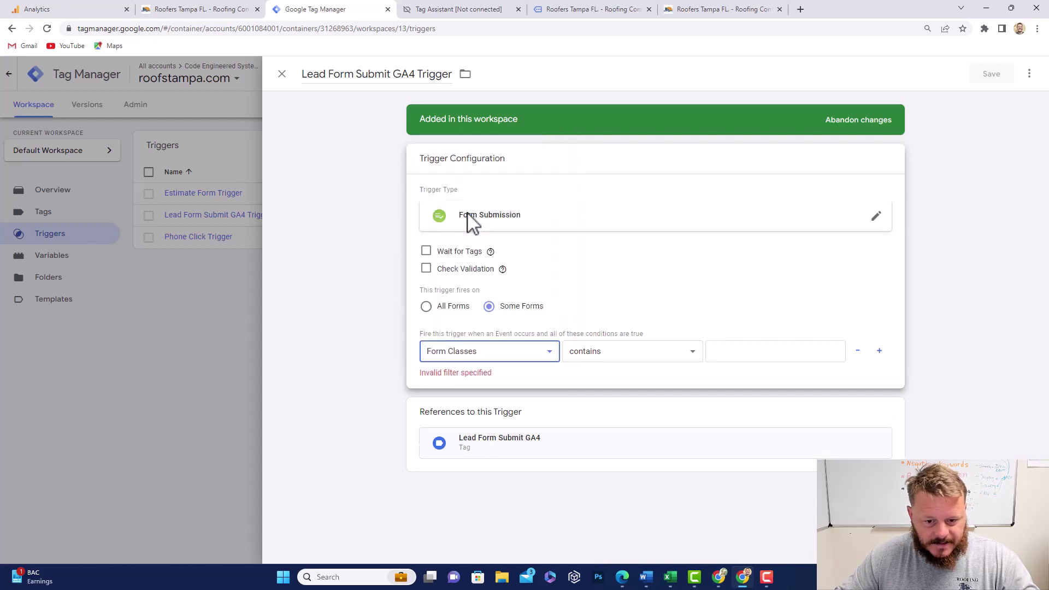
{"action": "left_click", "coordinate": [671, 354]}
{"action": "left_click", "coordinate": [655, 379]}
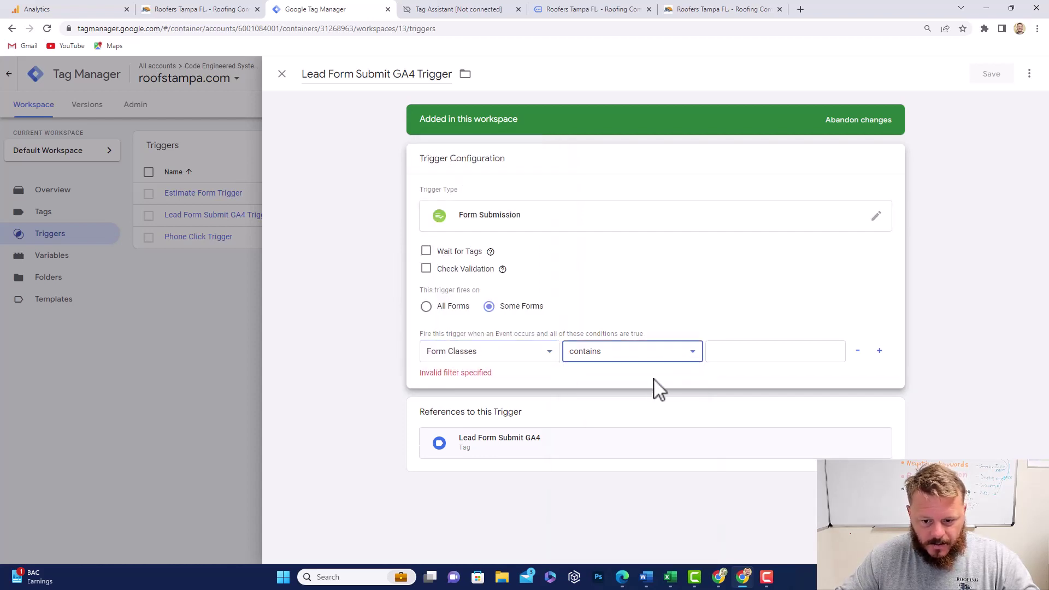
{"action": "left_click", "coordinate": [738, 351]}
{"action": "type", "text": "wpcf7-form submitting"}
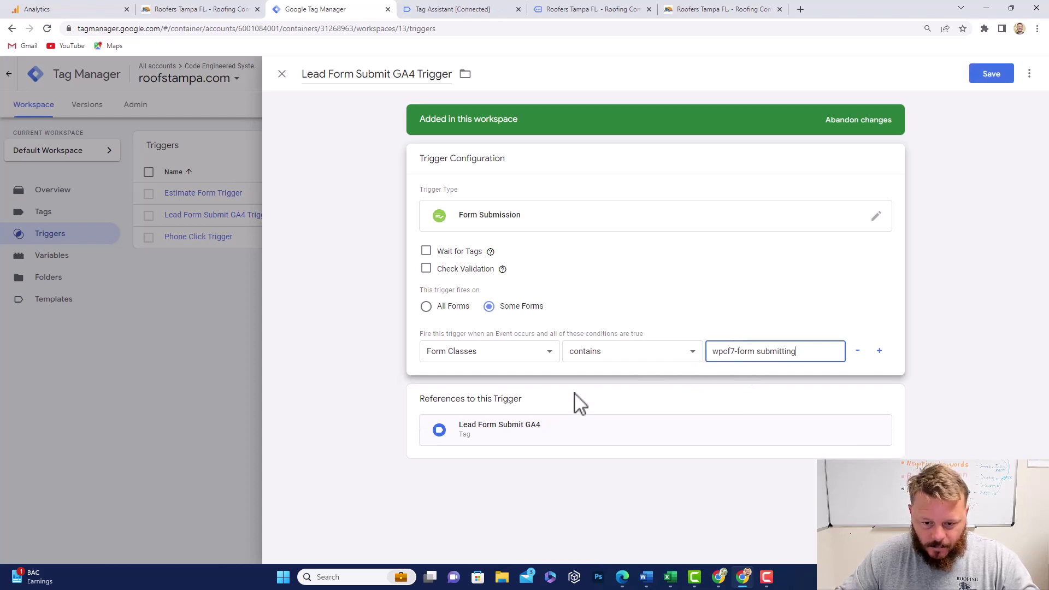
{"action": "left_click", "coordinate": [550, 354]}
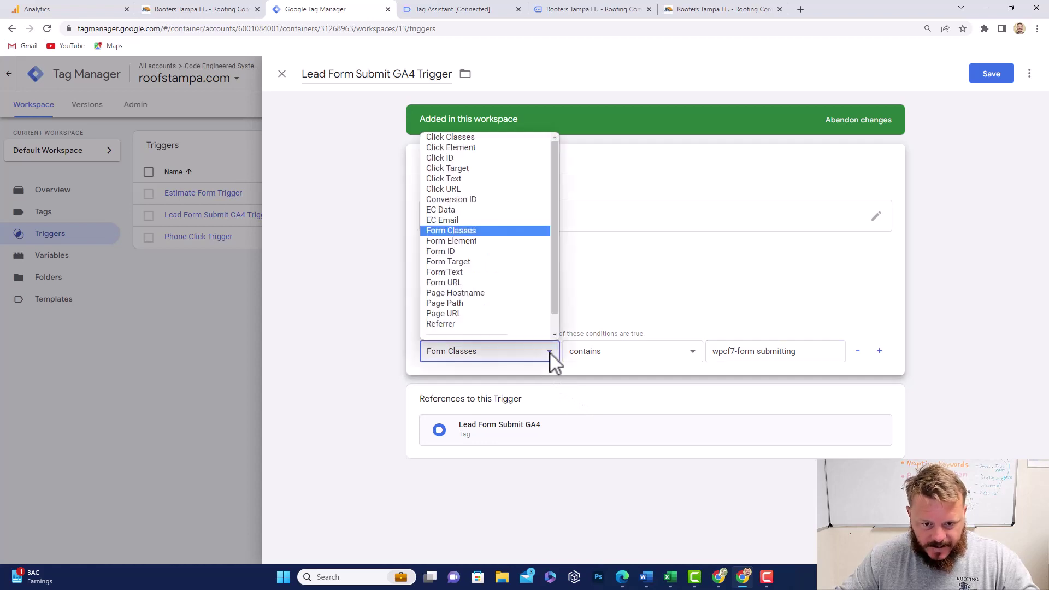
{"action": "left_click", "coordinate": [462, 258]}
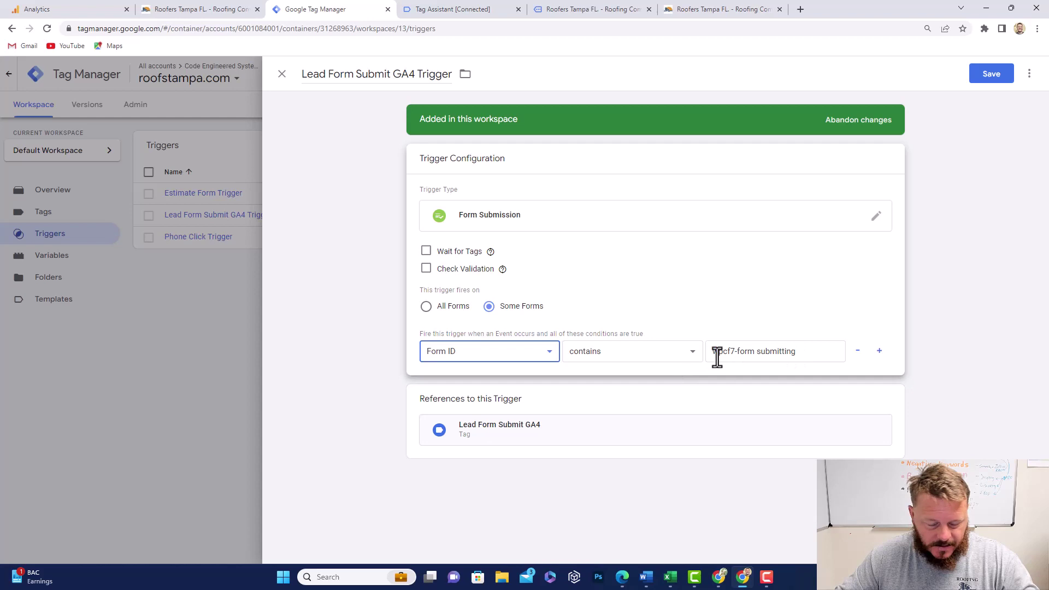
{"action": "left_click", "coordinate": [550, 354]}
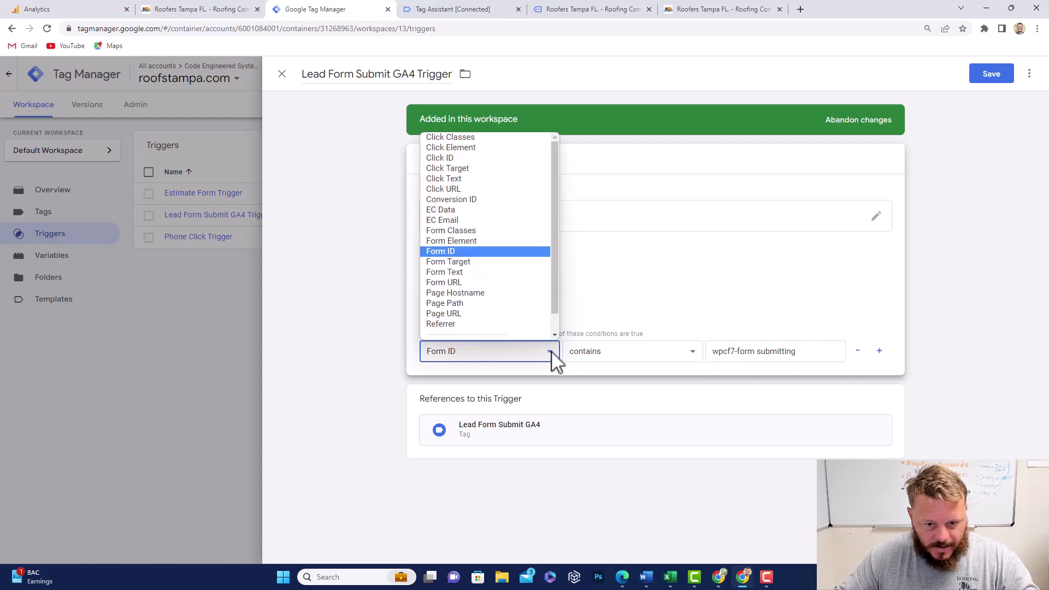
{"action": "left_click", "coordinate": [478, 231]}
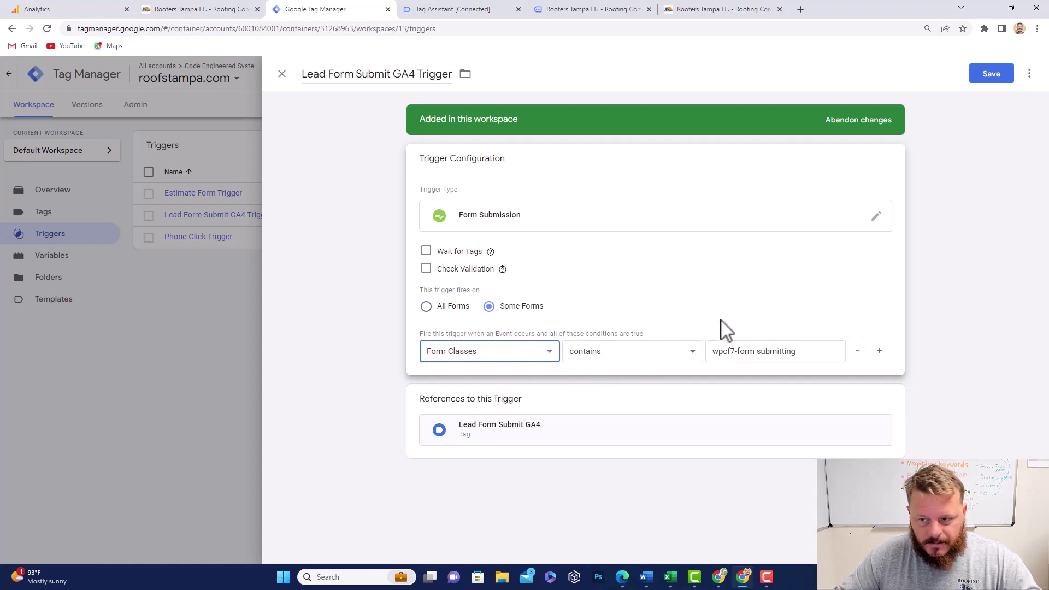
Step: Save the updated trigger, restart Preview, and bring up the roofstampa.com debug page
{"action": "left_click", "coordinate": [991, 75]}
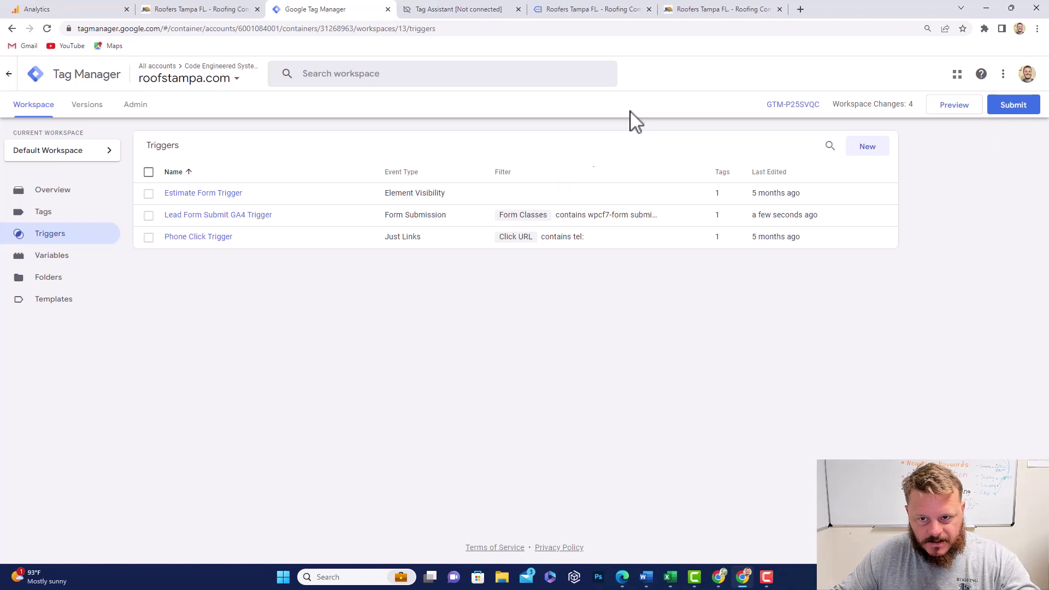
{"action": "left_click", "coordinate": [954, 105]}
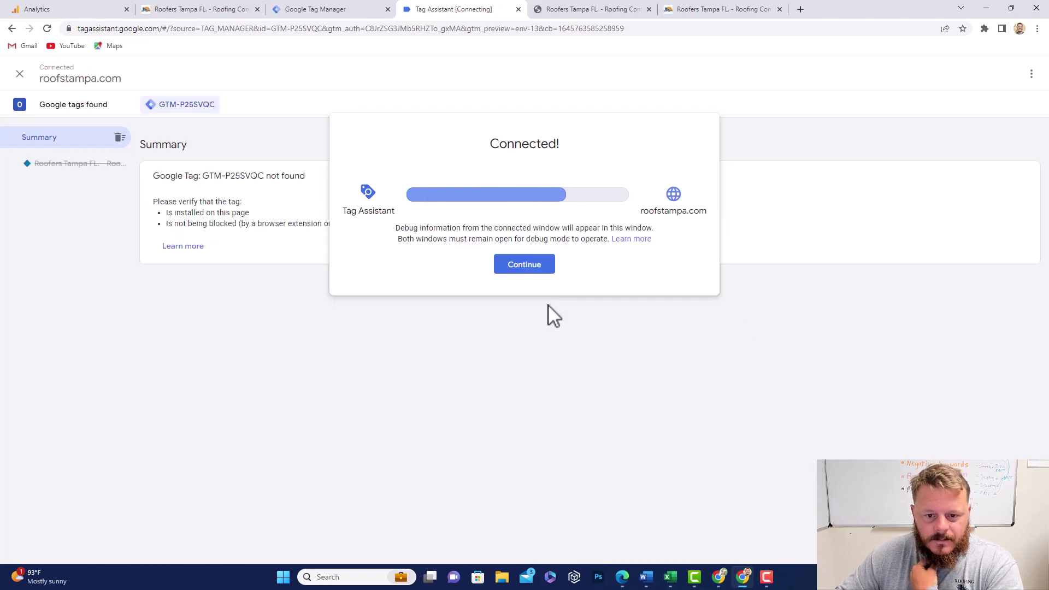
{"action": "left_click", "coordinate": [524, 266]}
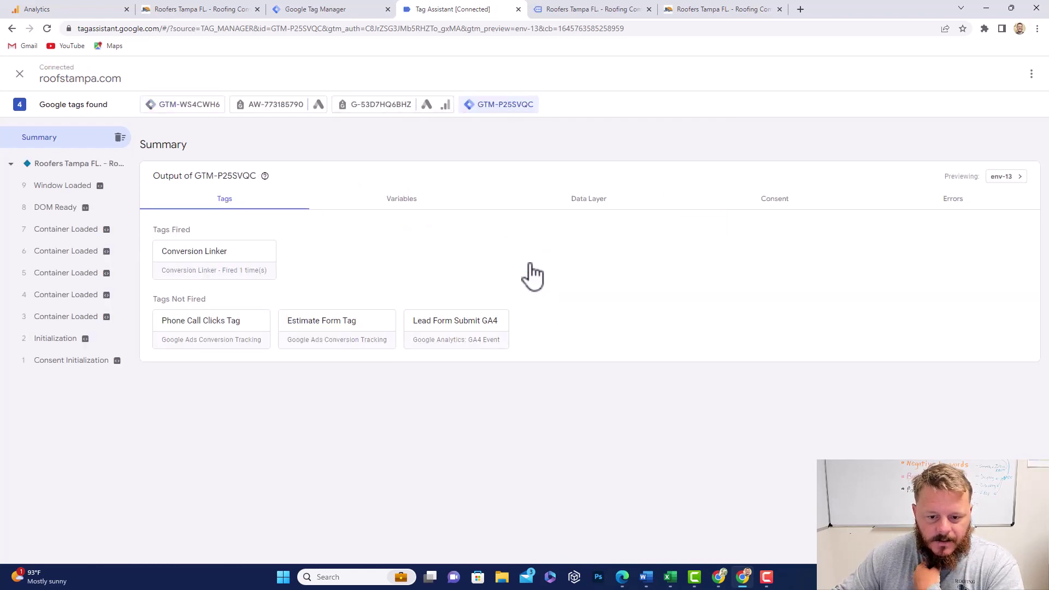
{"action": "left_click", "coordinate": [618, 11]}
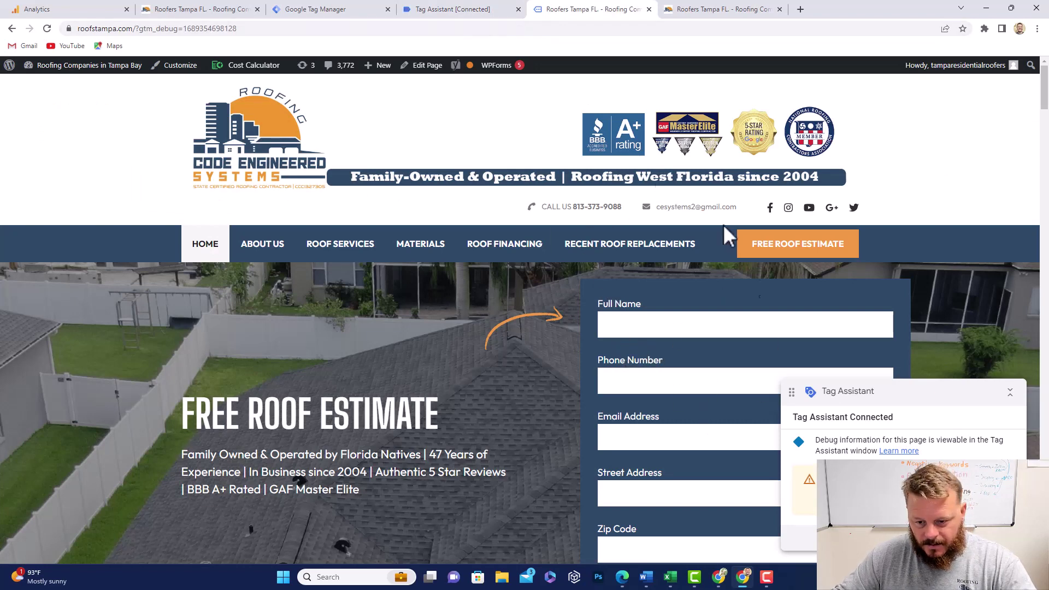
Step: Enter a test name, phone, email, street address and zip code in the estimate form
{"action": "left_click", "coordinate": [671, 326]}
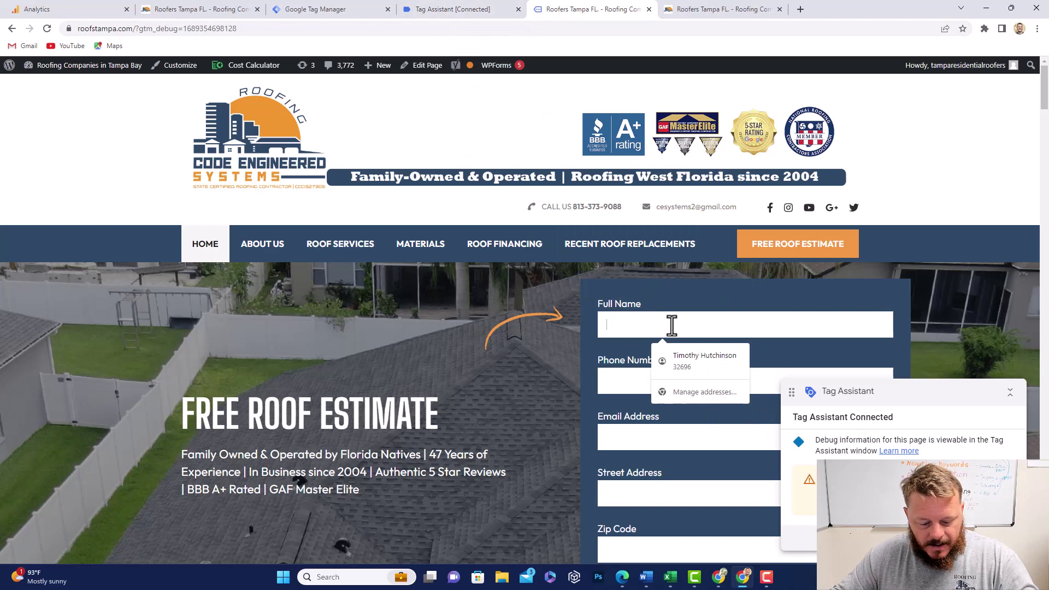
{"action": "type", "text": "teste"}
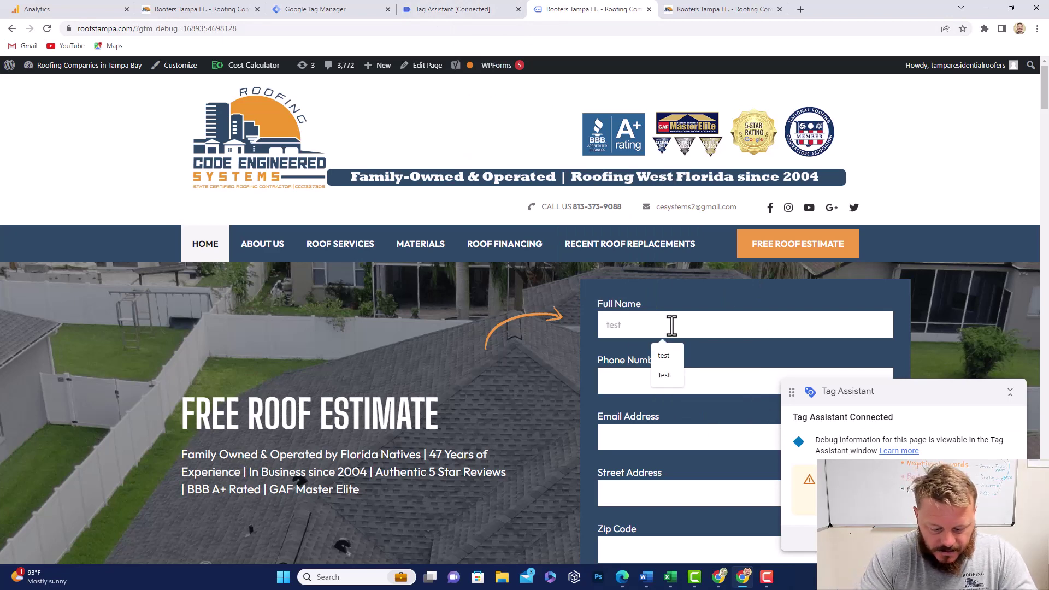
{"action": "key", "text": "BackSpace"}
{"action": "type", "text": "ing"}
{"action": "left_click", "coordinate": [665, 377]}
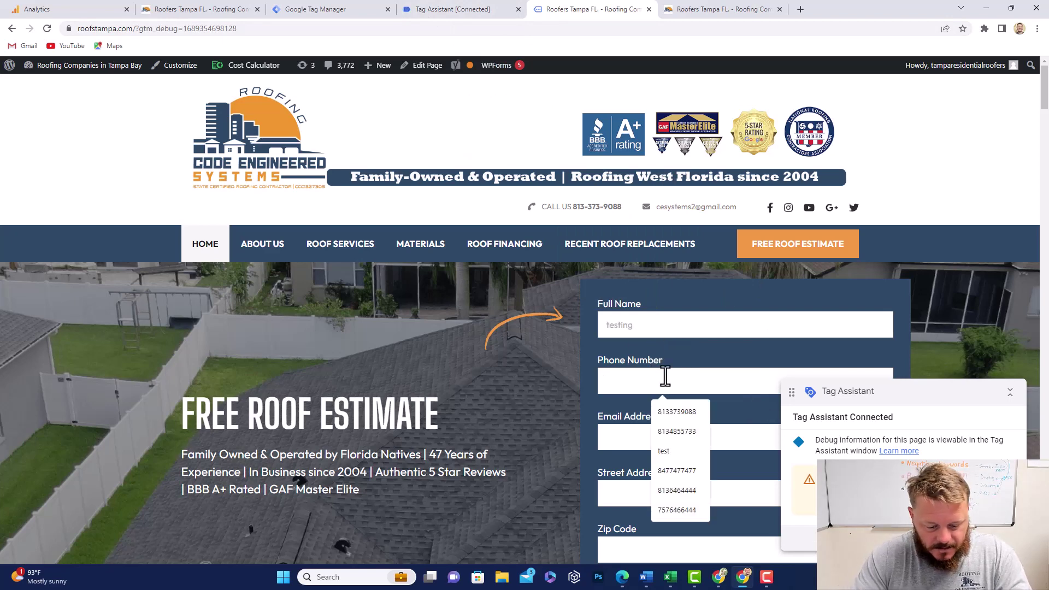
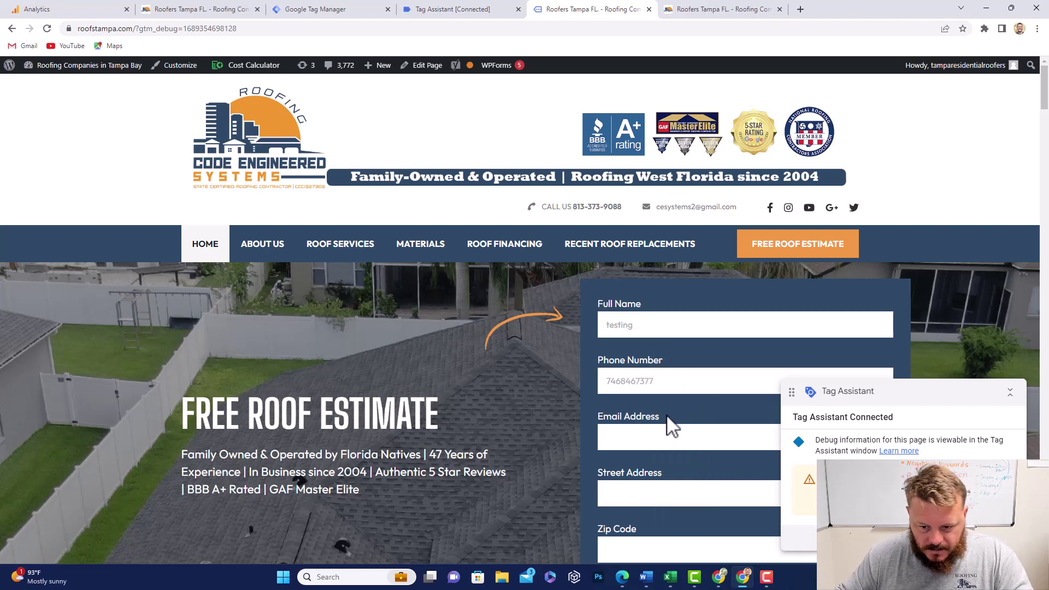
{"action": "left_click", "coordinate": [666, 434]}
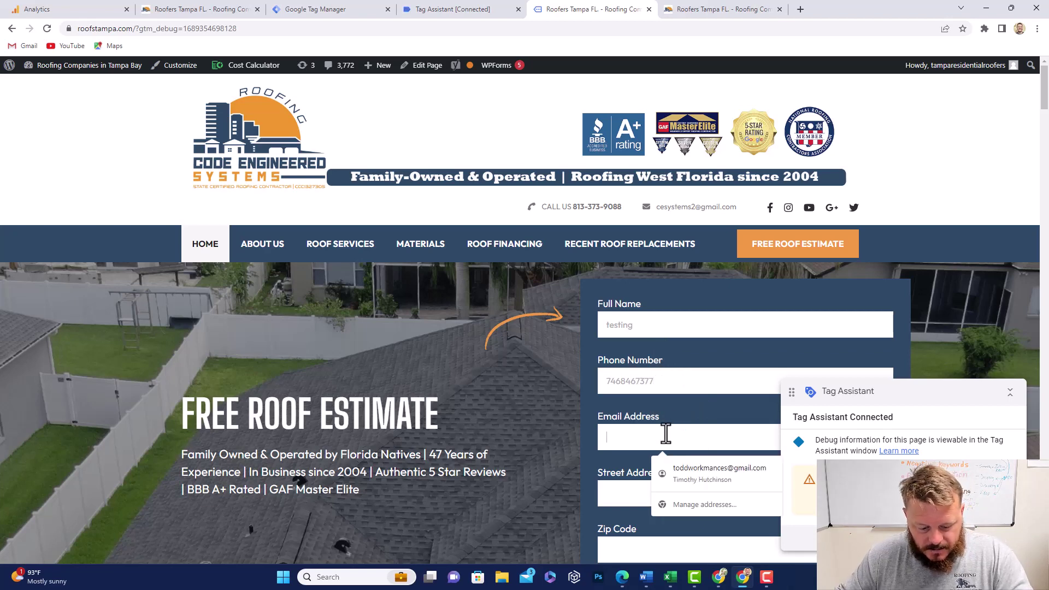
{"action": "type", "text": "test@testing.com"}
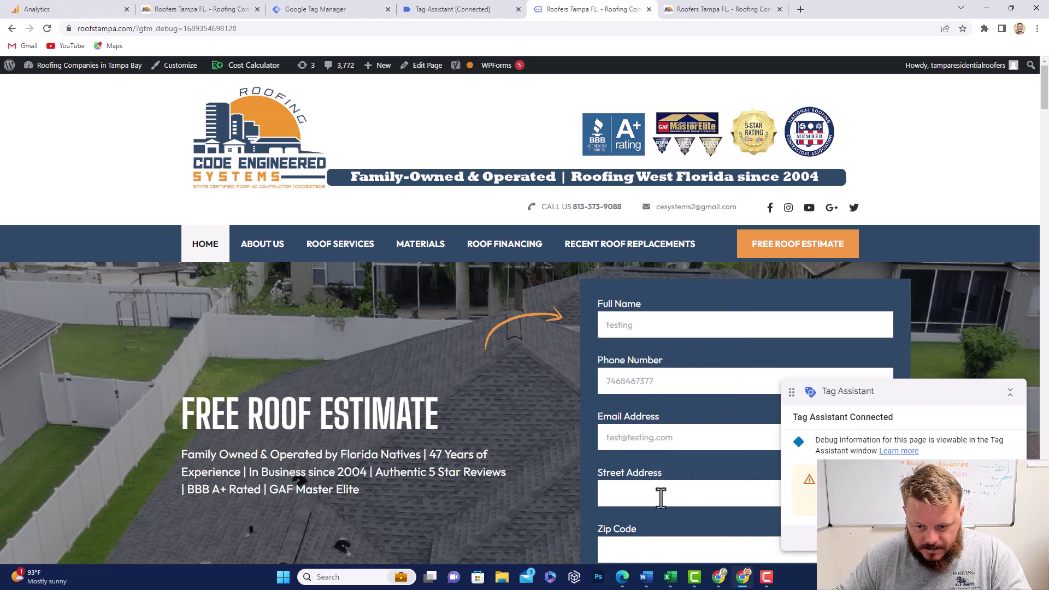
{"action": "left_click", "coordinate": [661, 496]}
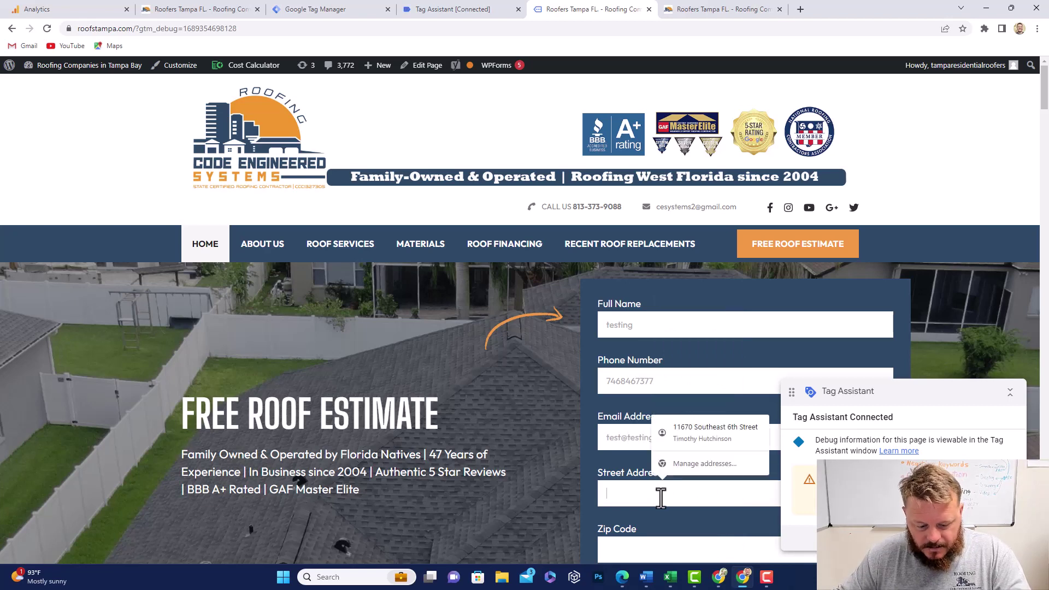
{"action": "type", "text": "4545 te"}
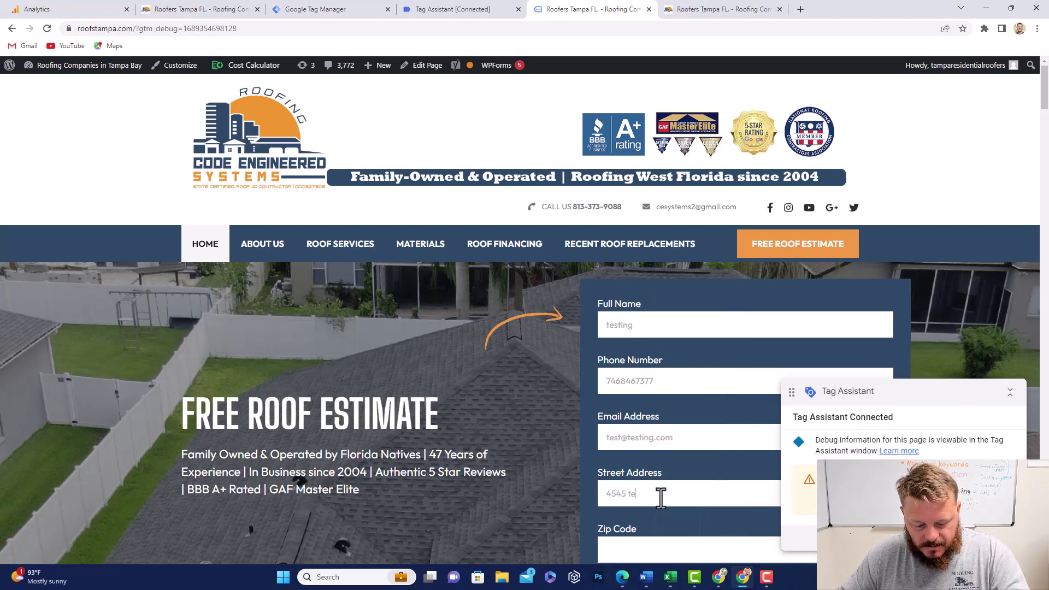
{"action": "type", "text": "st av"}
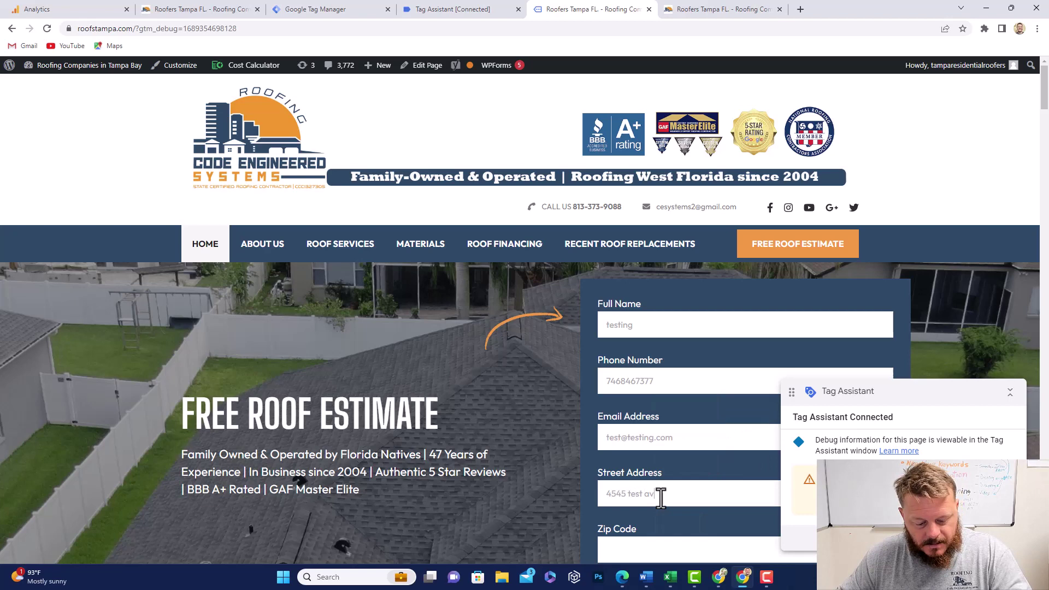
{"action": "type", "text": "e"}
{"action": "scroll", "coordinate": [660, 492], "scroll_direction": "down", "scroll_amount": 2}
{"action": "left_click", "coordinate": [647, 441]}
{"action": "type", "text": "543"}
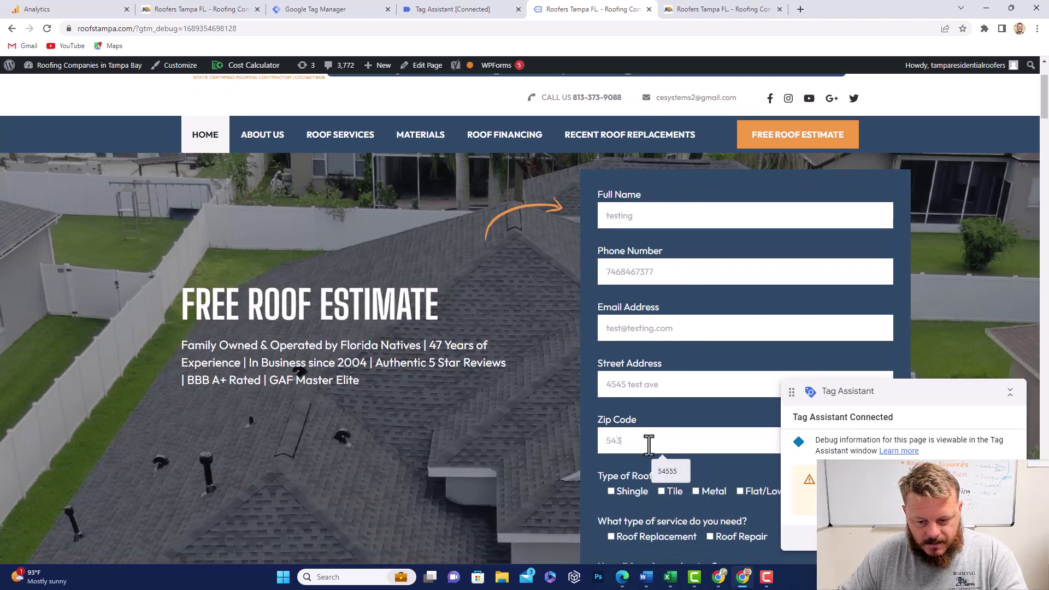
{"action": "type", "text": "666"}
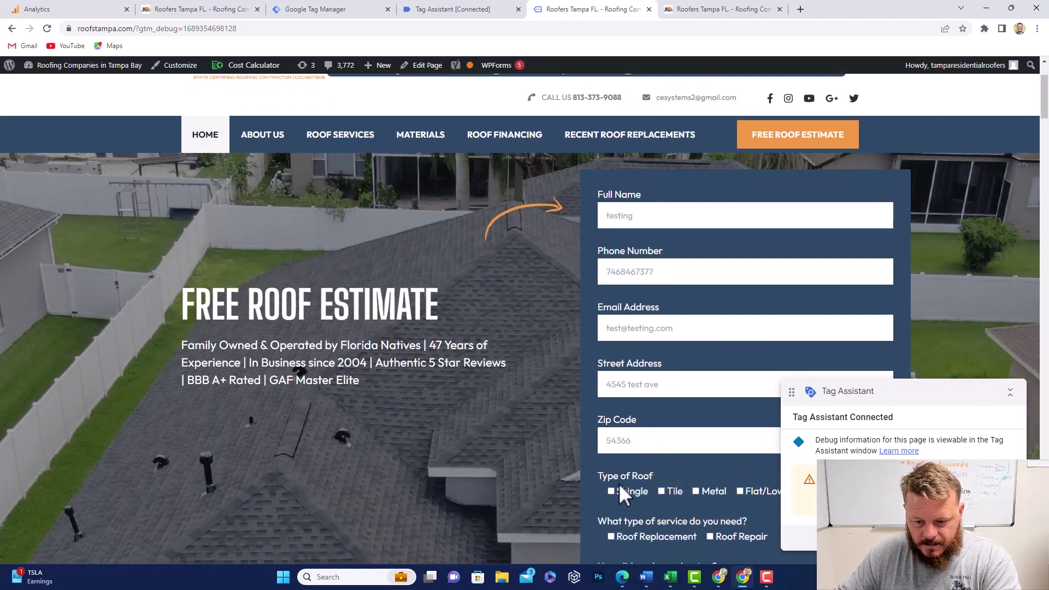
Step: Select Shingle, Roof Replacement and Chamber of Commerce, add details 'test', and go to the spam answer
{"action": "left_click", "coordinate": [616, 489]}
{"action": "scroll", "coordinate": [618, 490], "scroll_direction": "down", "scroll_amount": 2}
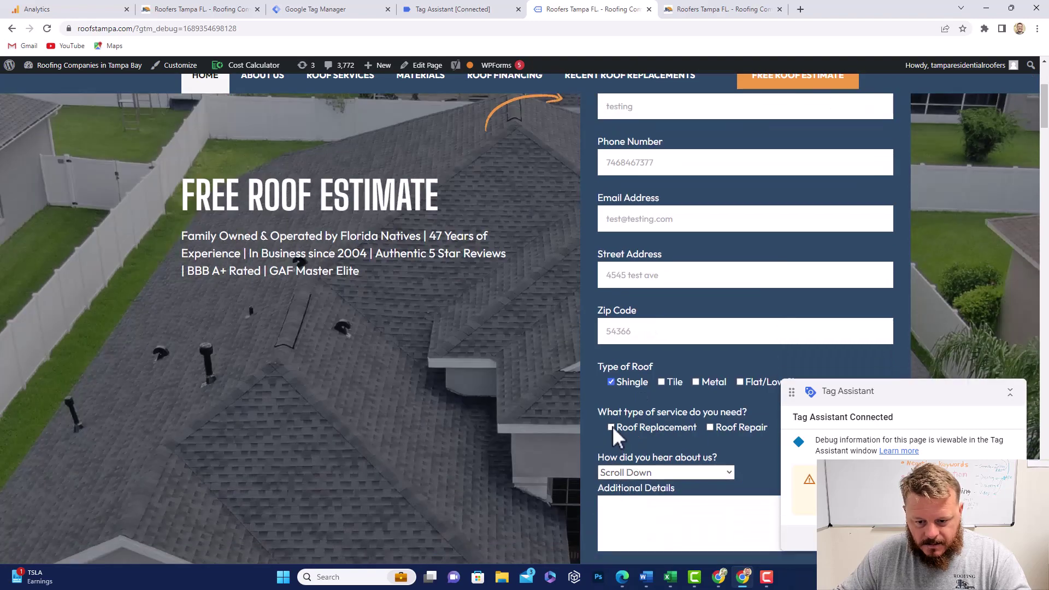
{"action": "left_click", "coordinate": [611, 427]}
{"action": "left_click", "coordinate": [635, 472]}
{"action": "left_click", "coordinate": [678, 445]}
{"action": "scroll", "coordinate": [688, 454], "scroll_direction": "down", "scroll_amount": 3}
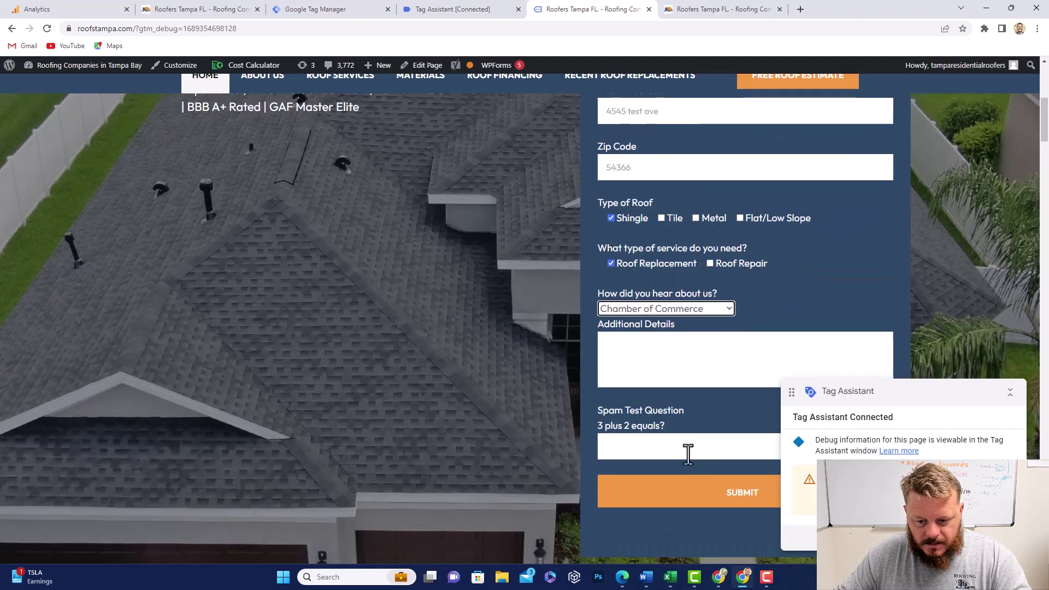
{"action": "left_click", "coordinate": [662, 344]}
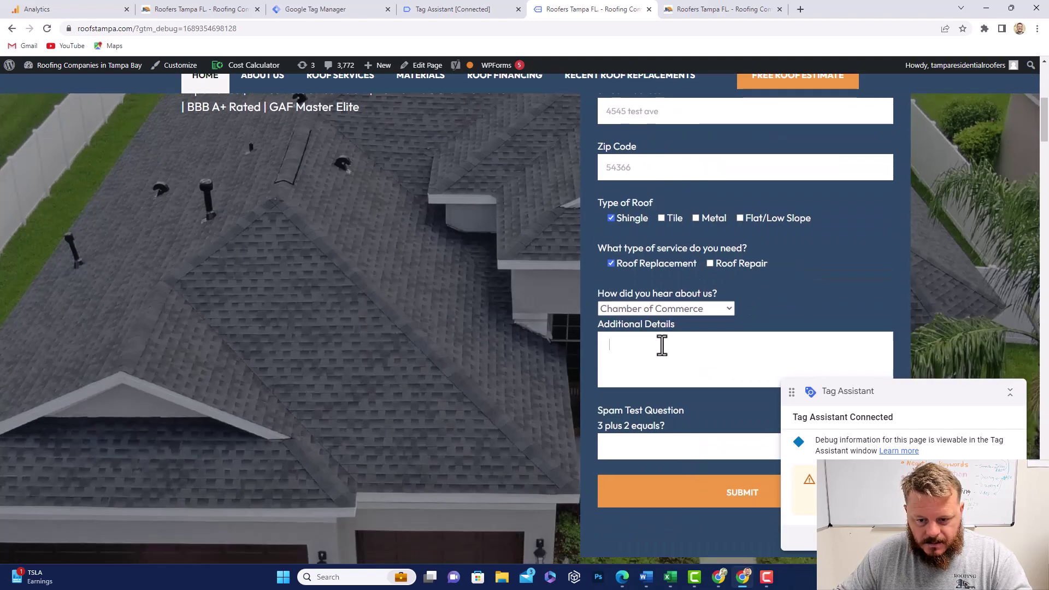
{"action": "type", "text": "test"}
{"action": "left_click", "coordinate": [656, 445]}
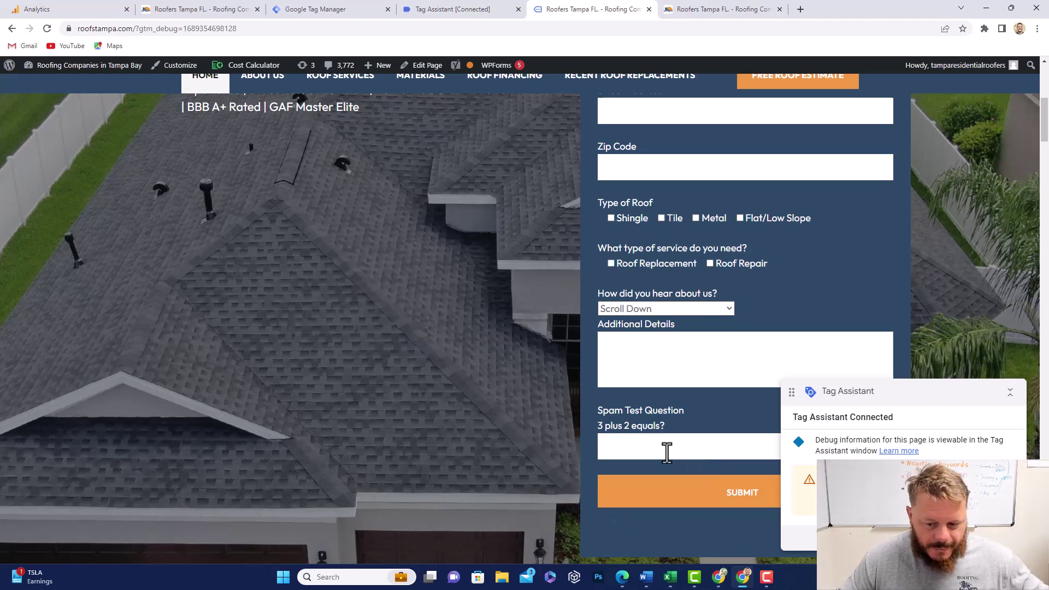
{"action": "scroll", "coordinate": [676, 470], "scroll_direction": "down", "scroll_amount": 1}
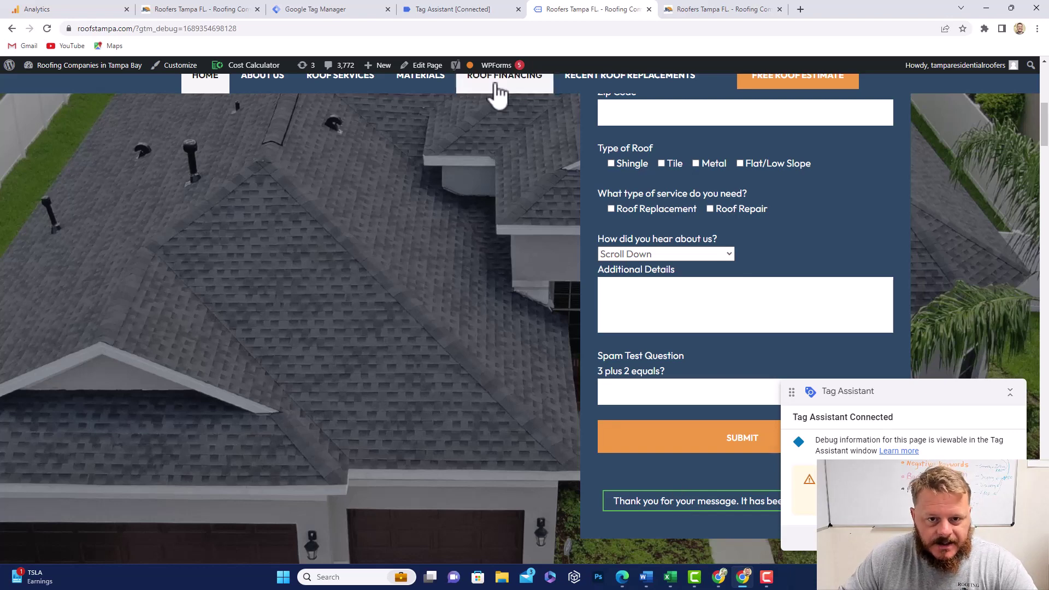
Step: Check Tags Fired shows Lead Form Submit GA4 once, then return to Tag Manager
{"action": "left_click", "coordinate": [475, 13]}
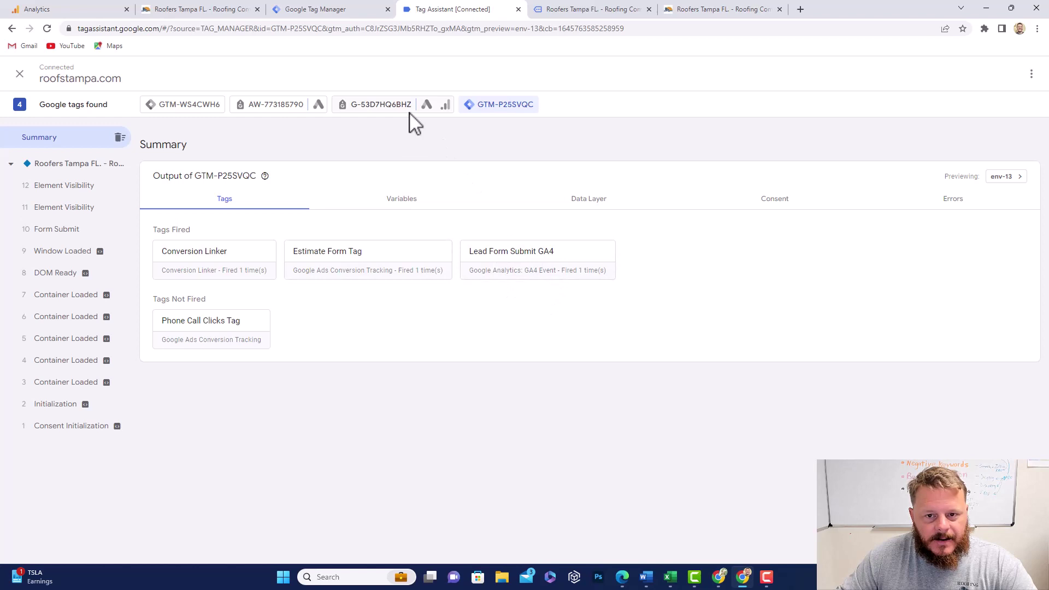
{"action": "left_click", "coordinate": [345, 12]}
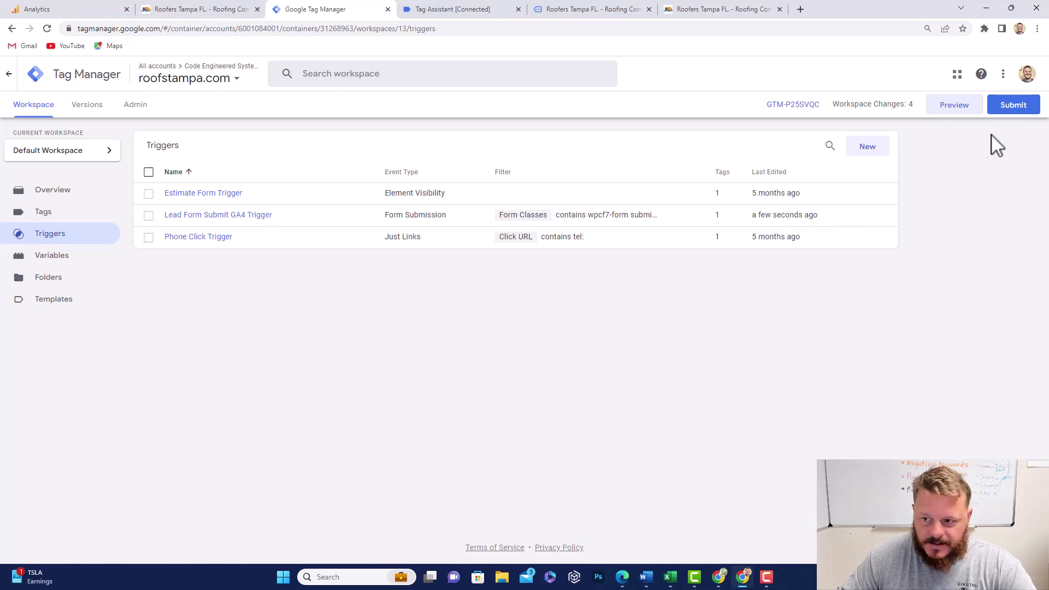
Step: Submit and publish the workspace as Version 13 with no name or description, then return to all versions
{"action": "left_click", "coordinate": [1030, 119]}
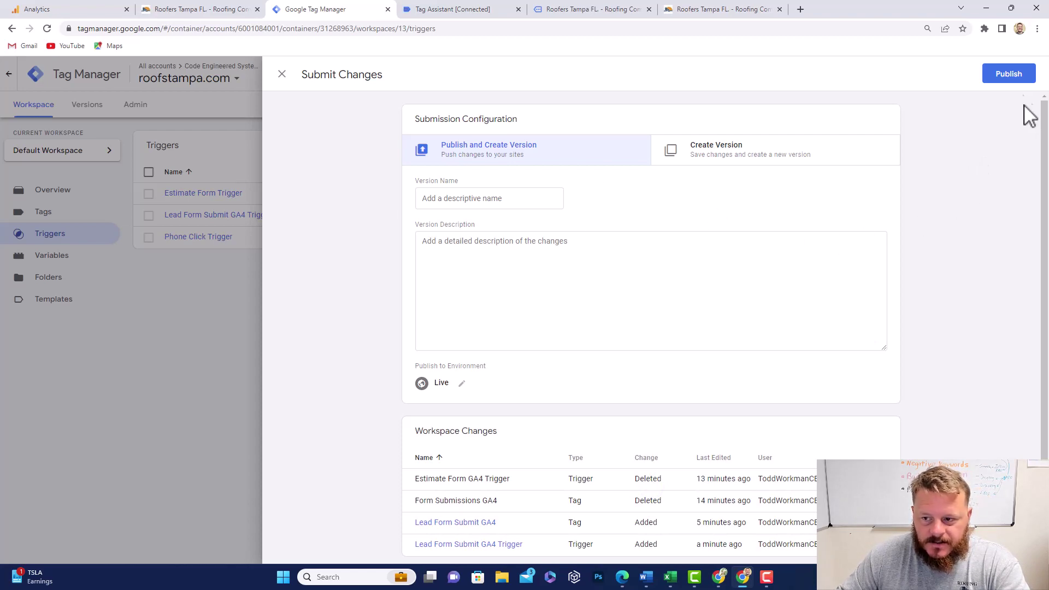
{"action": "left_click", "coordinate": [1012, 77]}
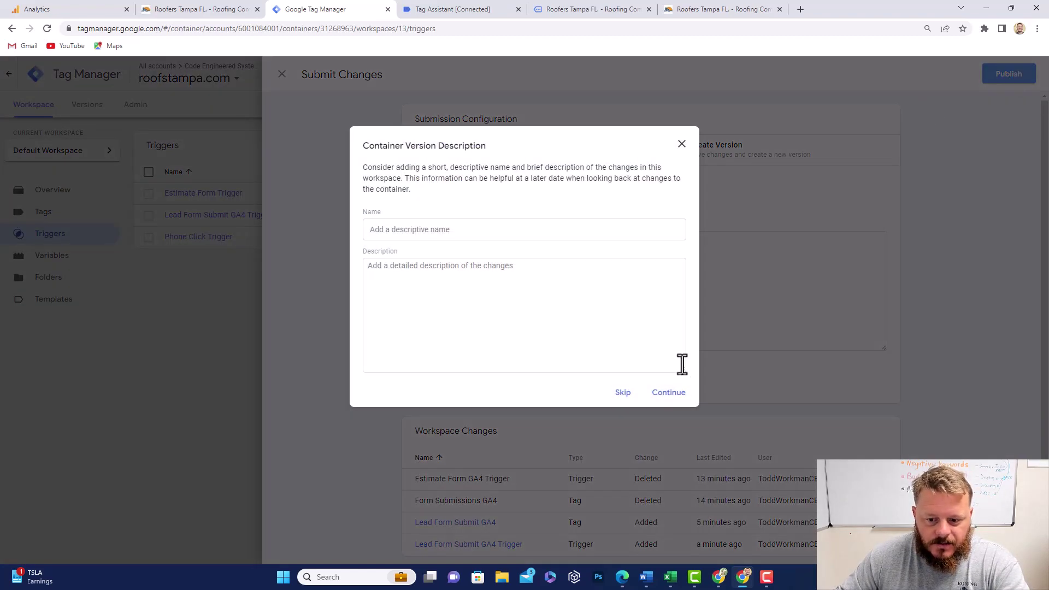
{"action": "left_click", "coordinate": [675, 395]}
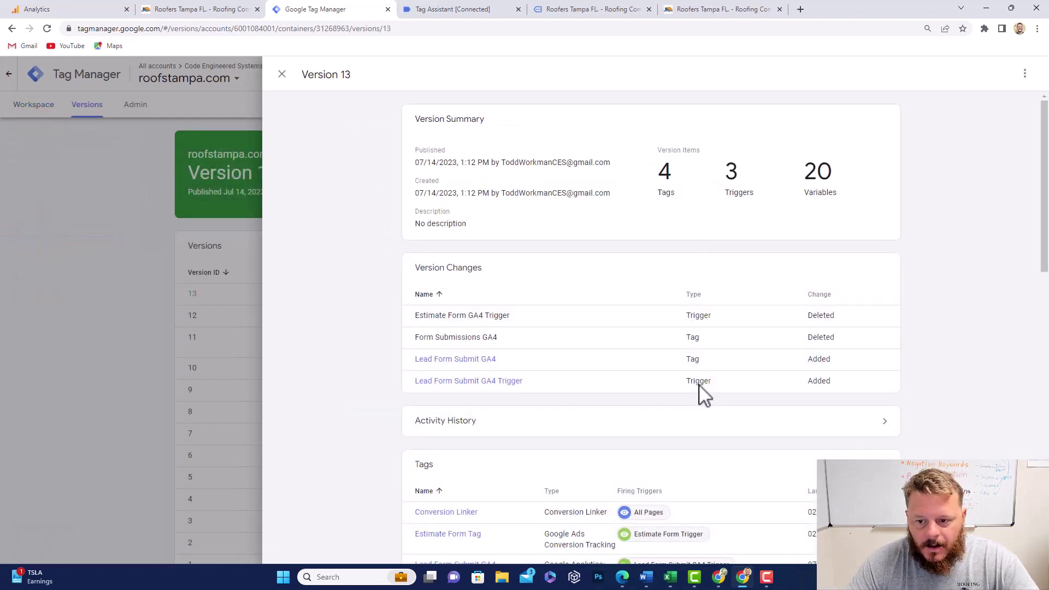
{"action": "scroll", "coordinate": [694, 379], "scroll_direction": "down", "scroll_amount": 2}
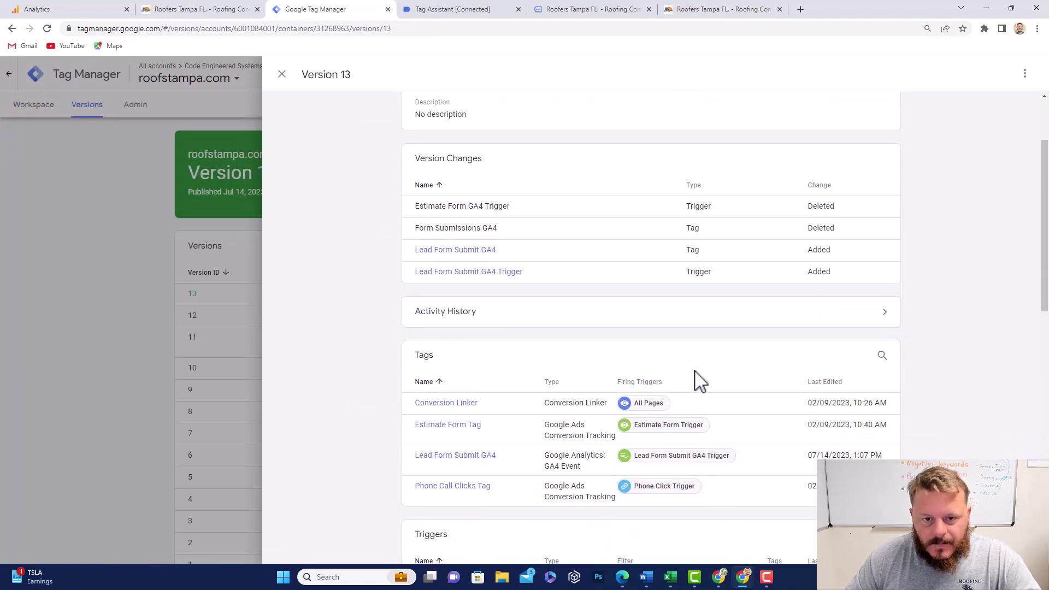
{"action": "scroll", "coordinate": [693, 379], "scroll_direction": "up", "scroll_amount": 2}
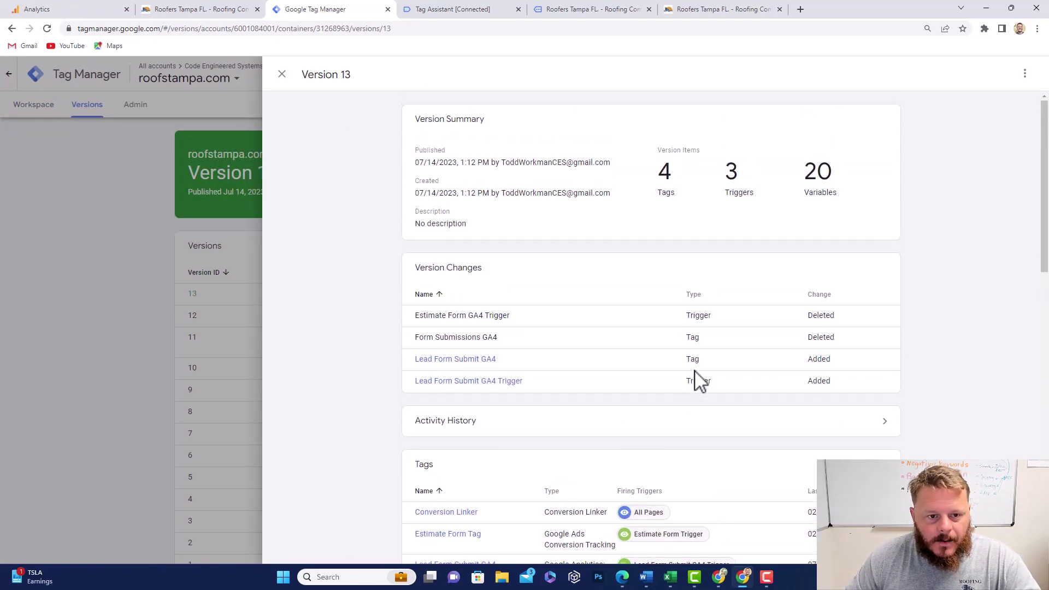
{"action": "left_click", "coordinate": [282, 75]}
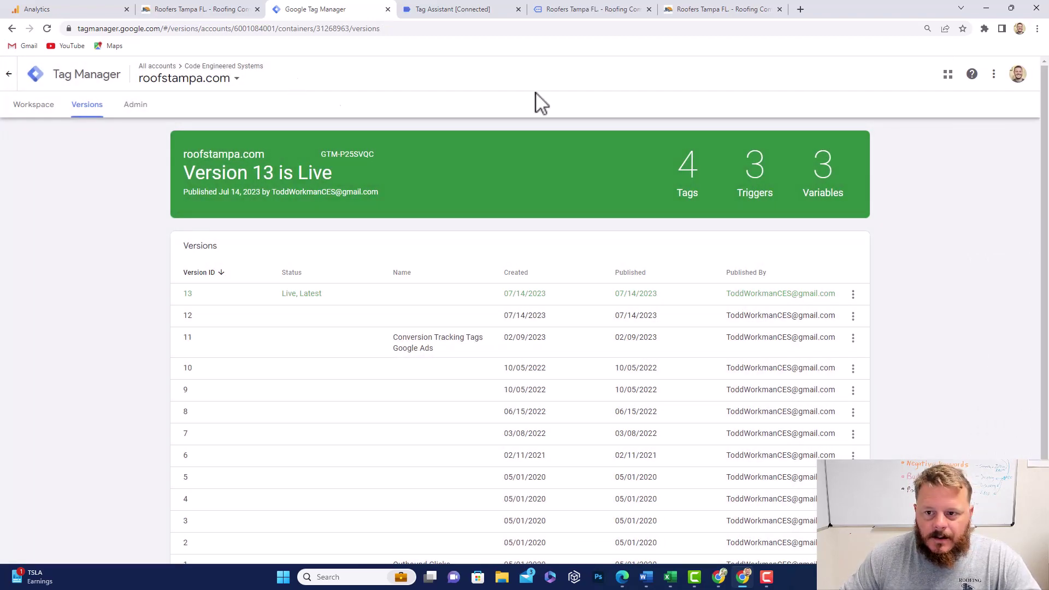
Step: Close the extra site and Tag Assistant tabs and reload the roofstampa.com home page
{"action": "left_click", "coordinate": [648, 11]}
{"action": "left_click", "coordinate": [488, 13]}
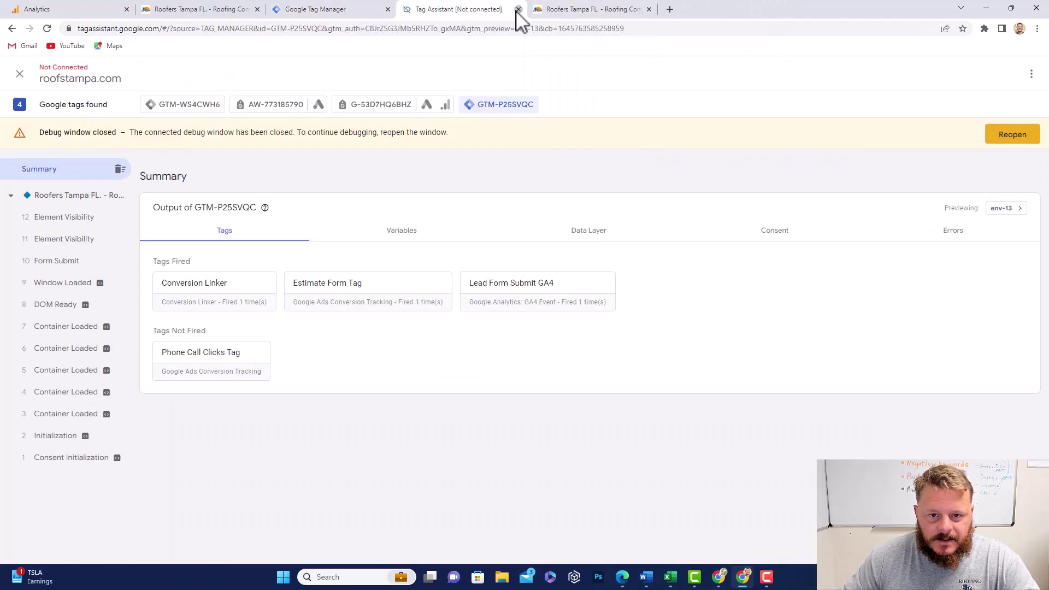
{"action": "left_click", "coordinate": [518, 10]}
{"action": "left_click", "coordinate": [475, 28]}
{"action": "type", "text": "r"}
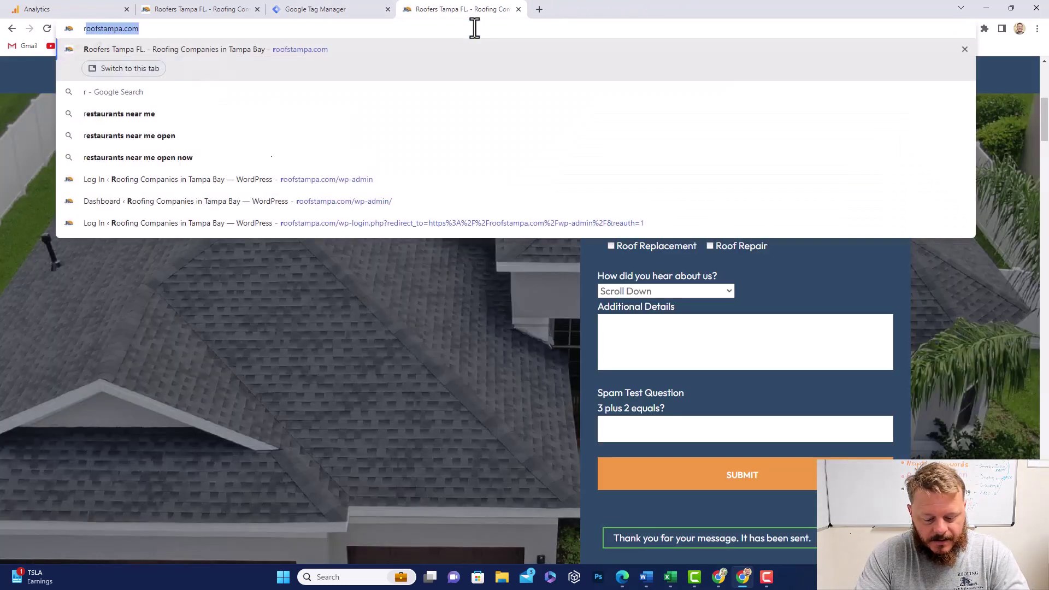
{"action": "type", "text": "oof"}
{"action": "key", "text": "Return"}
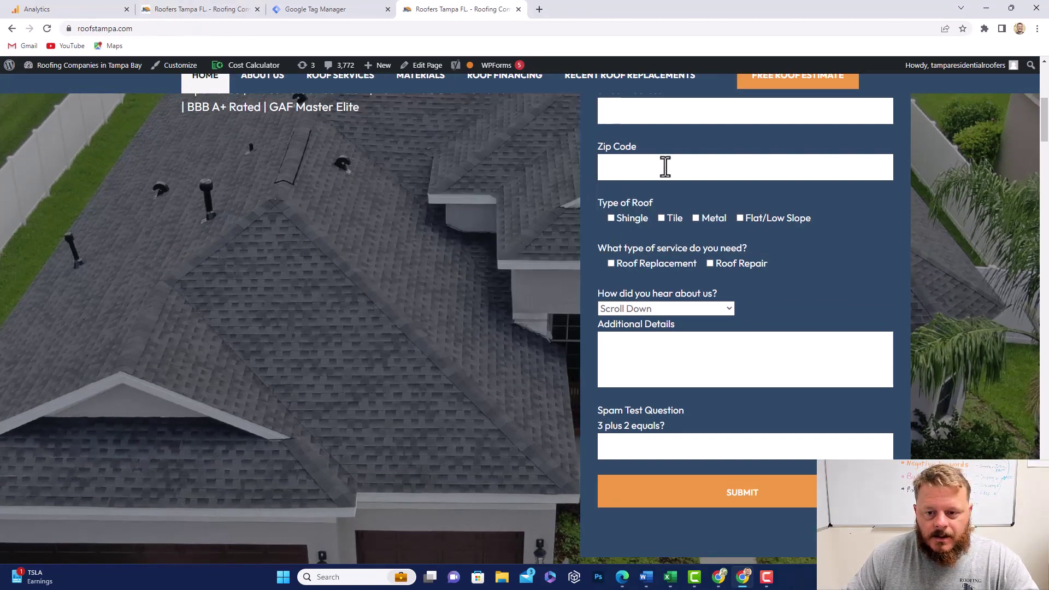
{"action": "scroll", "coordinate": [665, 164], "scroll_direction": "up", "scroll_amount": 7}
Step: Fill the Full Name, Phone Number, Email Address and Street Address fields with test data
{"action": "left_click", "coordinate": [664, 329]}
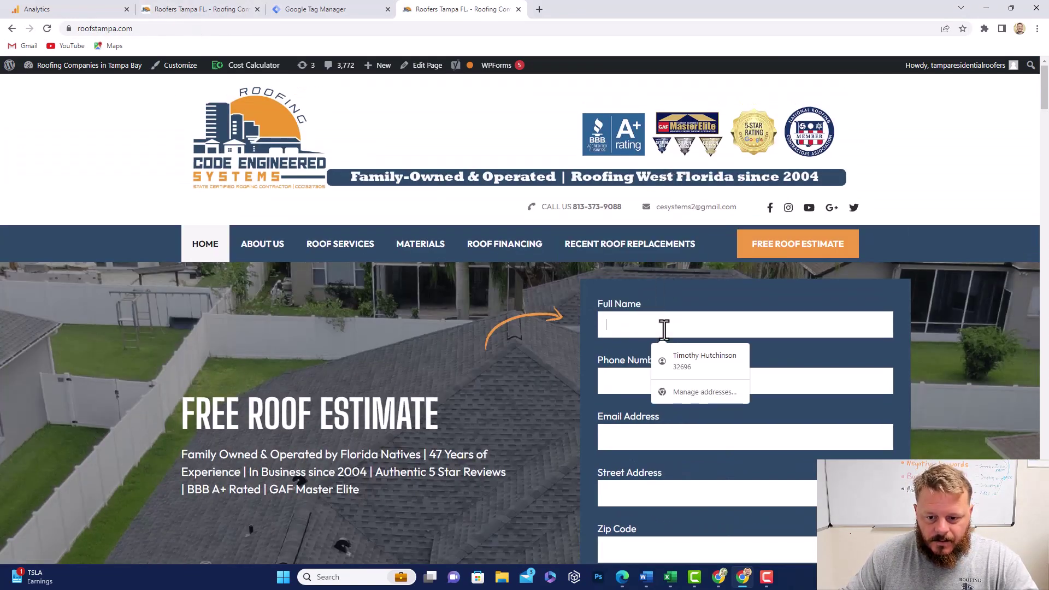
{"action": "type", "text": "test"}
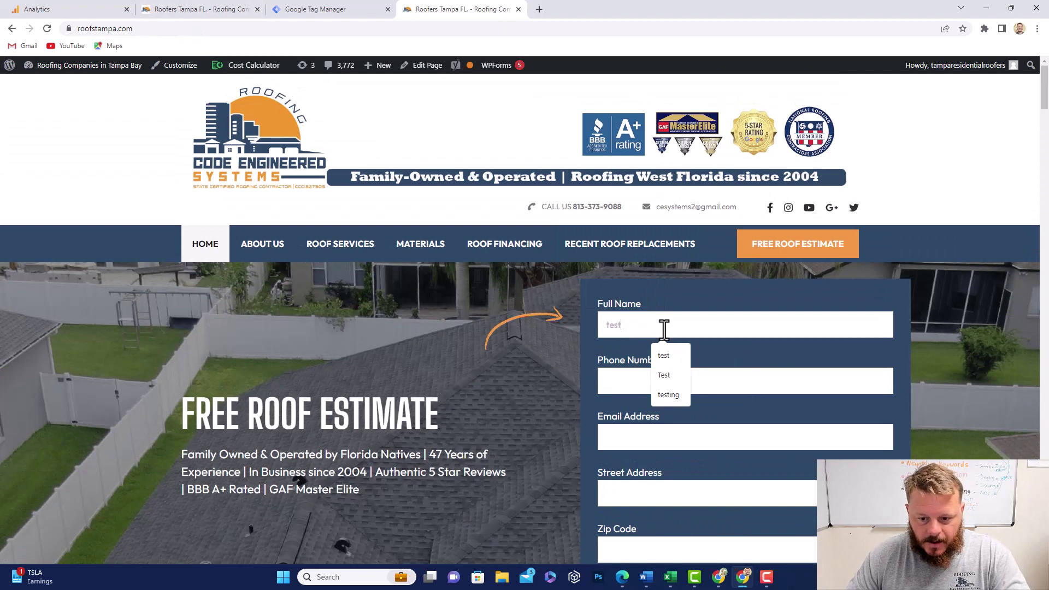
{"action": "left_click", "coordinate": [609, 380]}
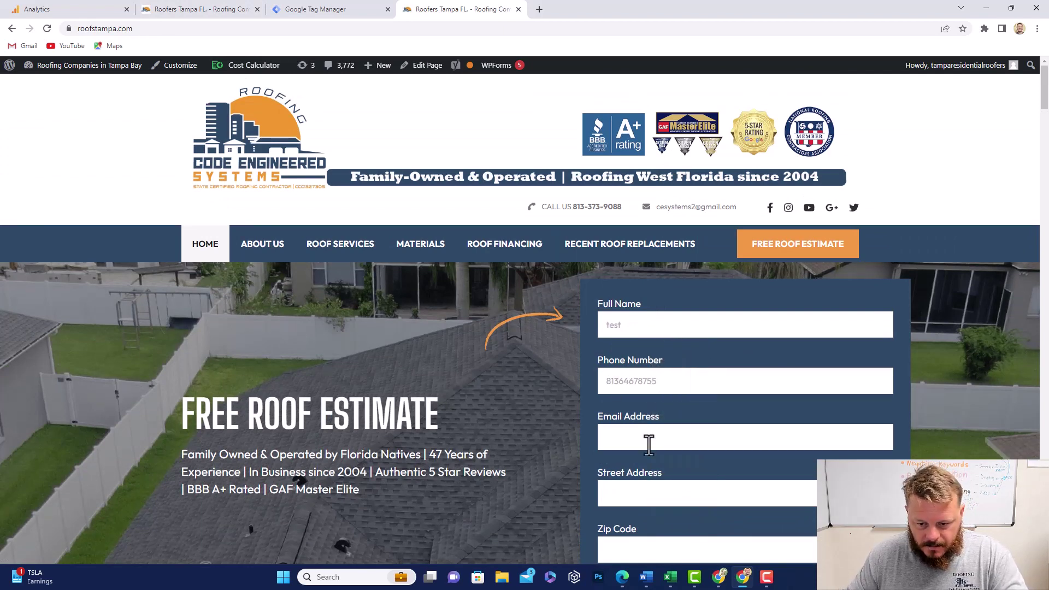
{"action": "left_click", "coordinate": [648, 440]}
{"action": "type", "text": "te"}
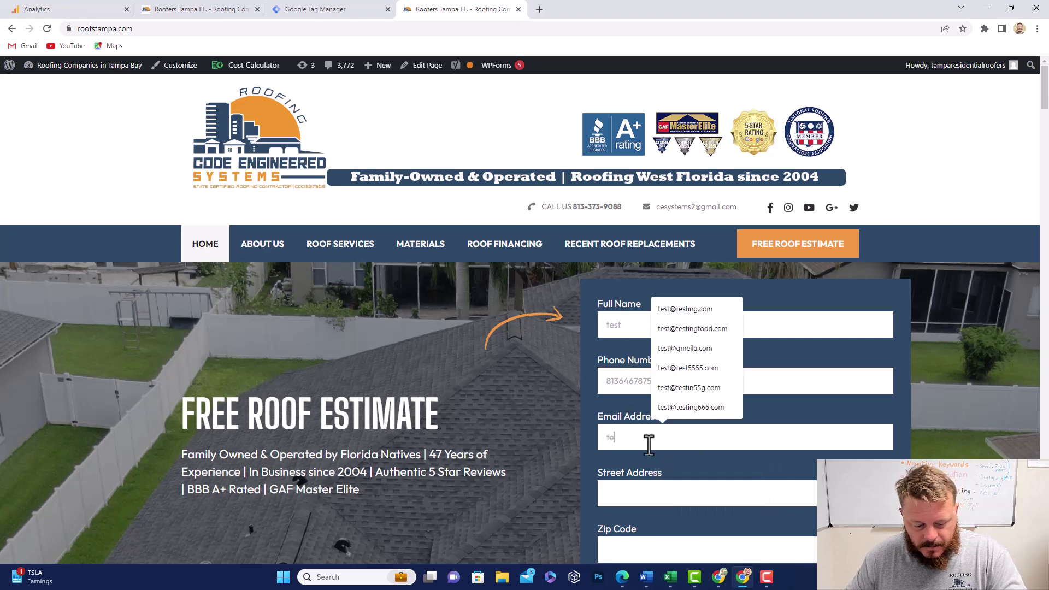
{"action": "type", "text": "st@testing.com"}
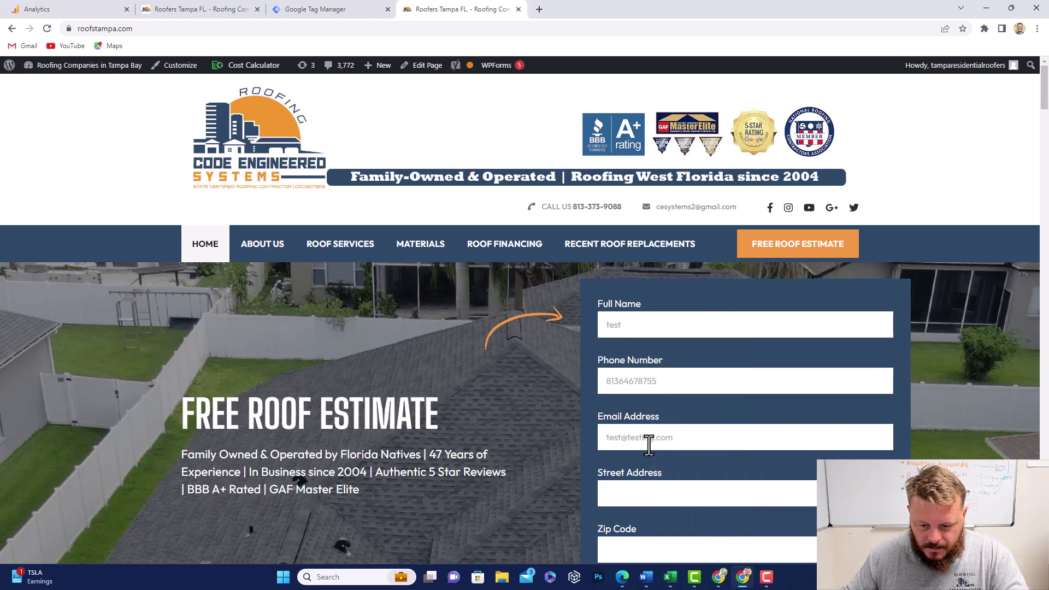
{"action": "left_click", "coordinate": [654, 490]}
{"action": "type", "text": "346"}
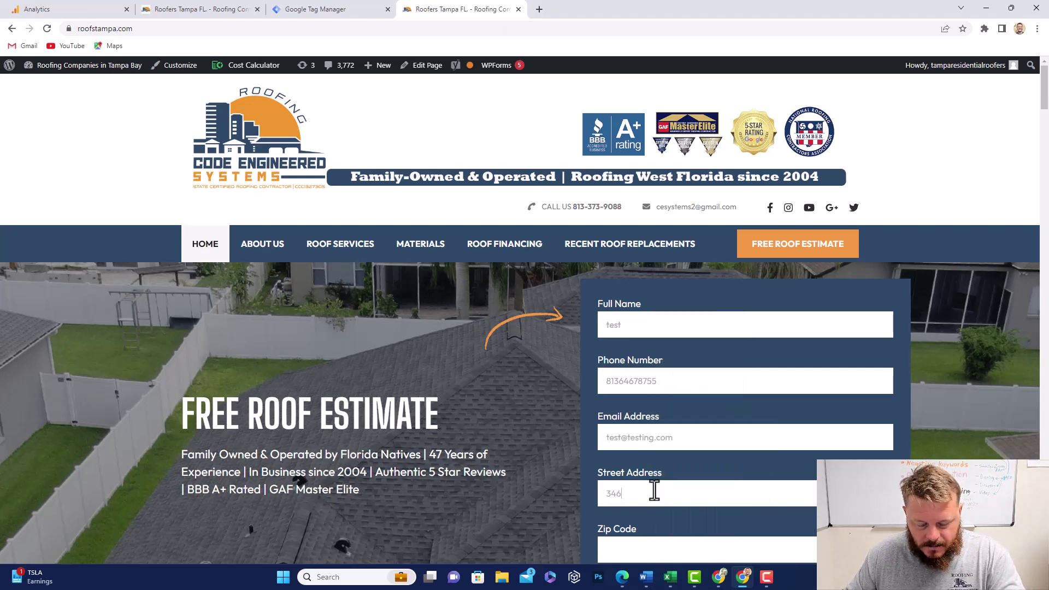
{"action": "type", "text": "34 gfhd"}
Step: Enter the zip code, choose Roof Replacement and BBB, add details 'test' and spam answer 5
{"action": "scroll", "coordinate": [650, 486], "scroll_direction": "down", "scroll_amount": 2}
{"action": "left_click", "coordinate": [630, 449]}
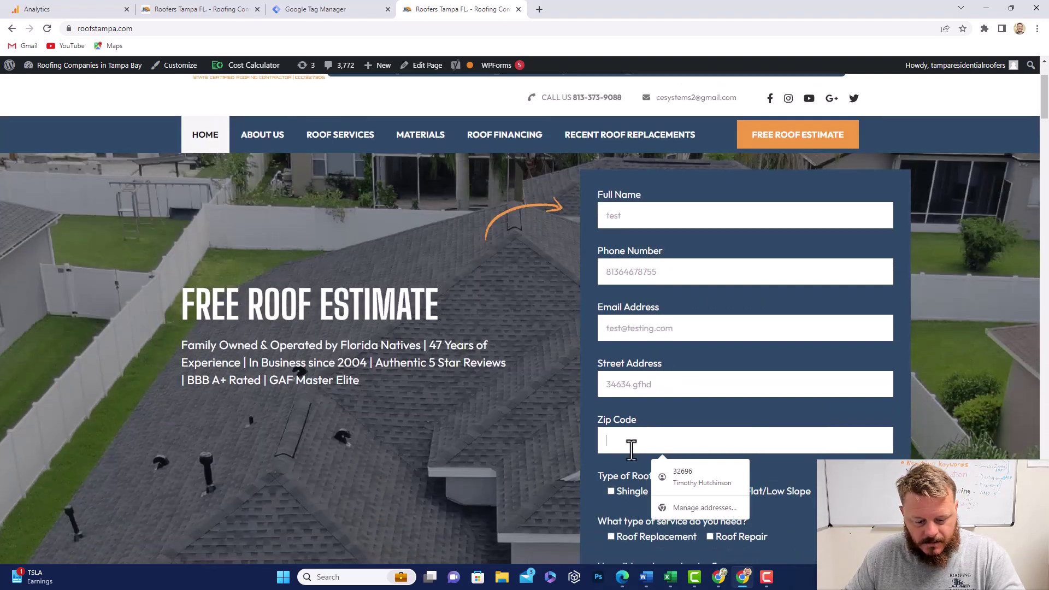
{"action": "type", "text": "34632"}
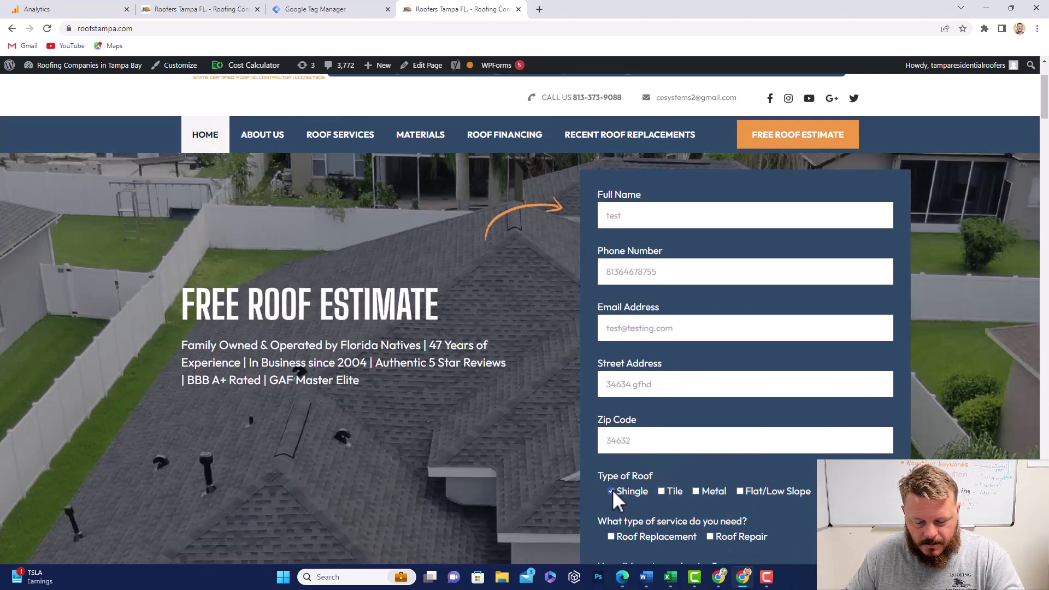
{"action": "left_click", "coordinate": [611, 537]}
{"action": "scroll", "coordinate": [627, 507], "scroll_direction": "down", "scroll_amount": 4}
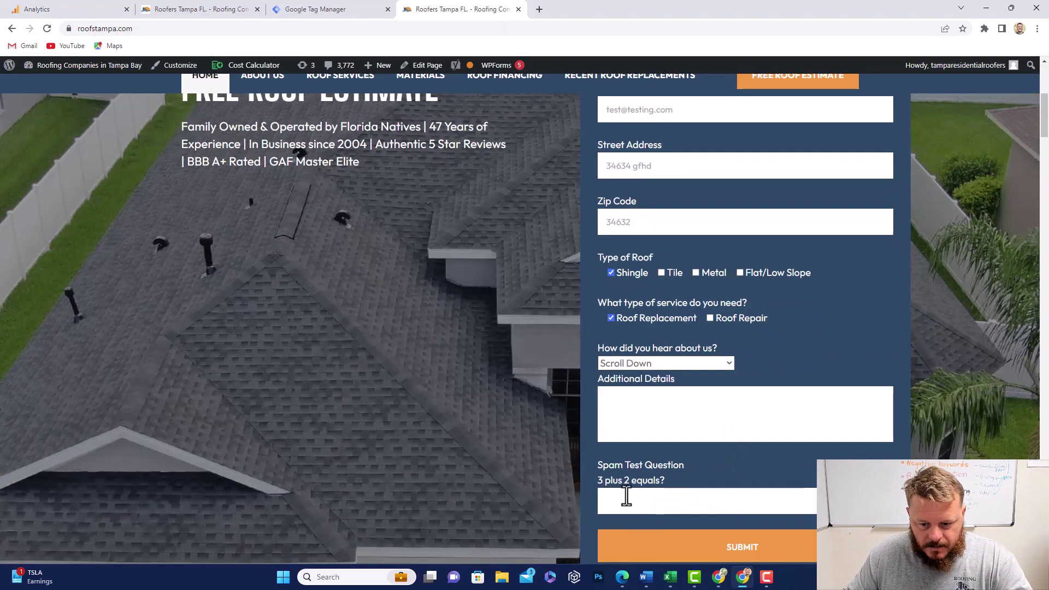
{"action": "left_click", "coordinate": [647, 363]}
{"action": "left_click", "coordinate": [634, 324]}
{"action": "left_click", "coordinate": [652, 425]}
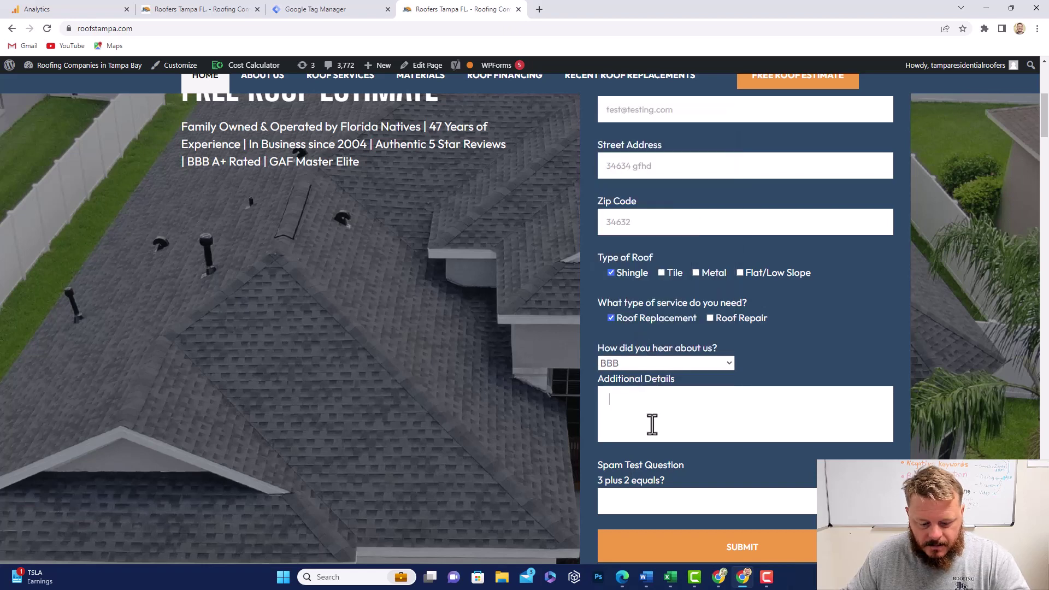
{"action": "type", "text": "test"}
{"action": "left_click", "coordinate": [627, 499]}
{"action": "type", "text": "5"}
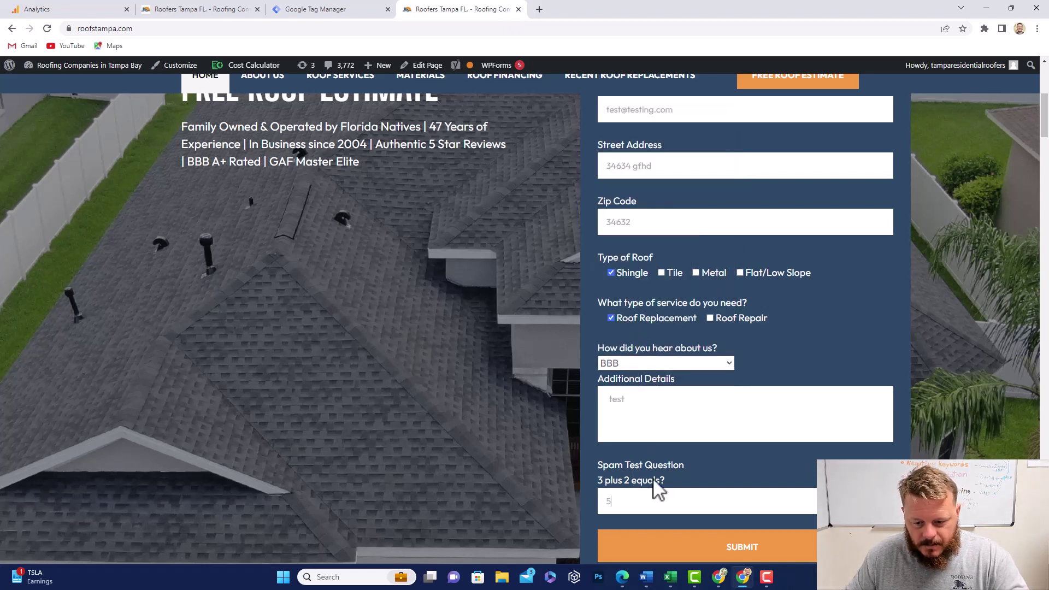
Step: Submit the Free Roof Estimate form and check the thank-you confirmation
{"action": "scroll", "coordinate": [654, 488], "scroll_direction": "down", "scroll_amount": 1}
{"action": "left_click", "coordinate": [725, 508]}
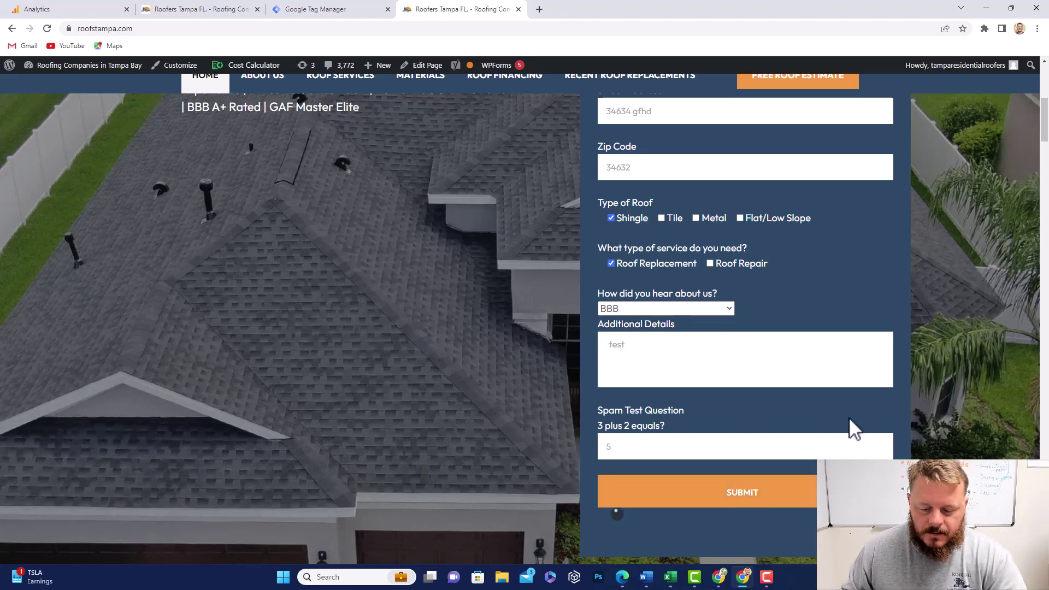
{"action": "scroll", "coordinate": [755, 378], "scroll_direction": "down", "scroll_amount": 2}
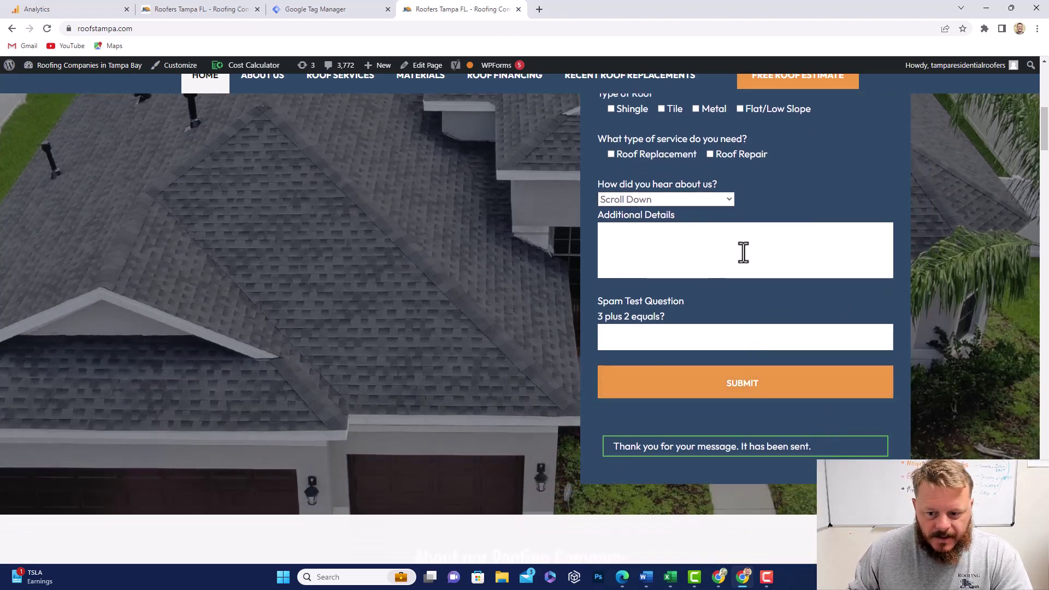
Step: In Google Analytics, leave the web stream details and open the Realtime overview from Home
{"action": "left_click", "coordinate": [62, 10]}
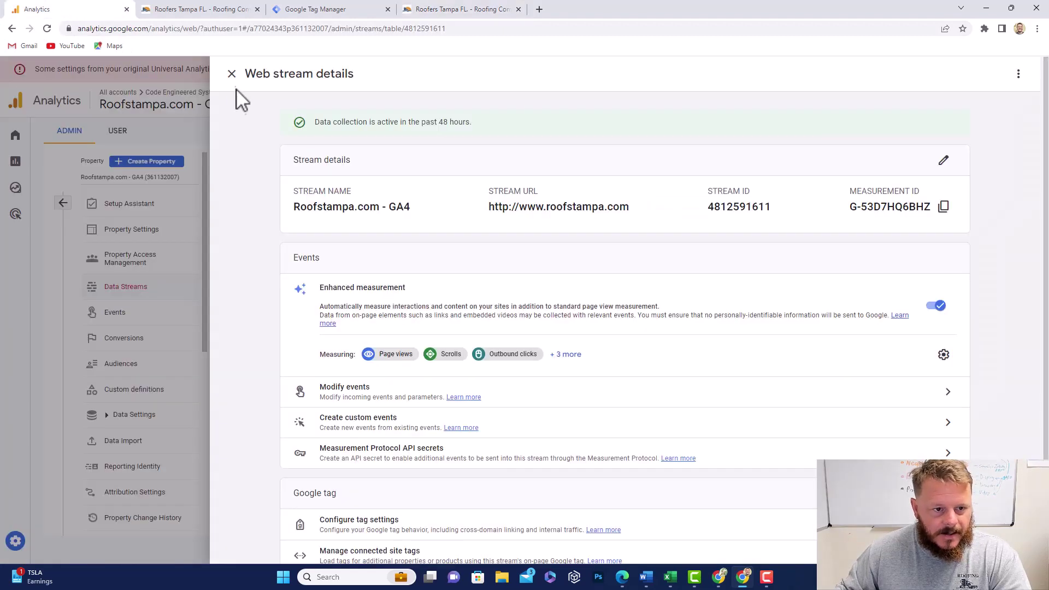
{"action": "left_click", "coordinate": [232, 73]}
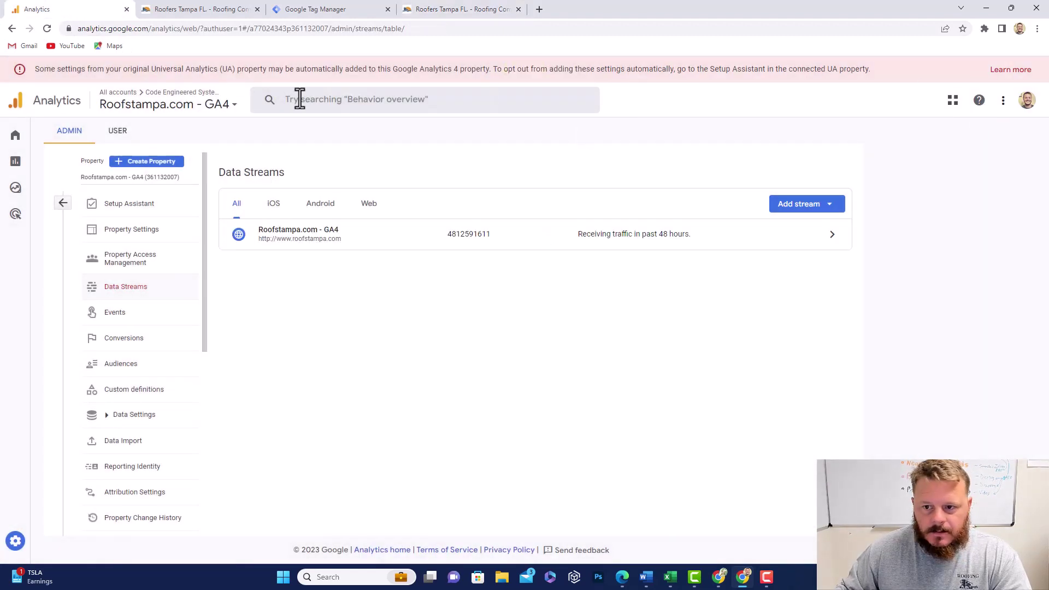
{"action": "left_click", "coordinate": [13, 138]}
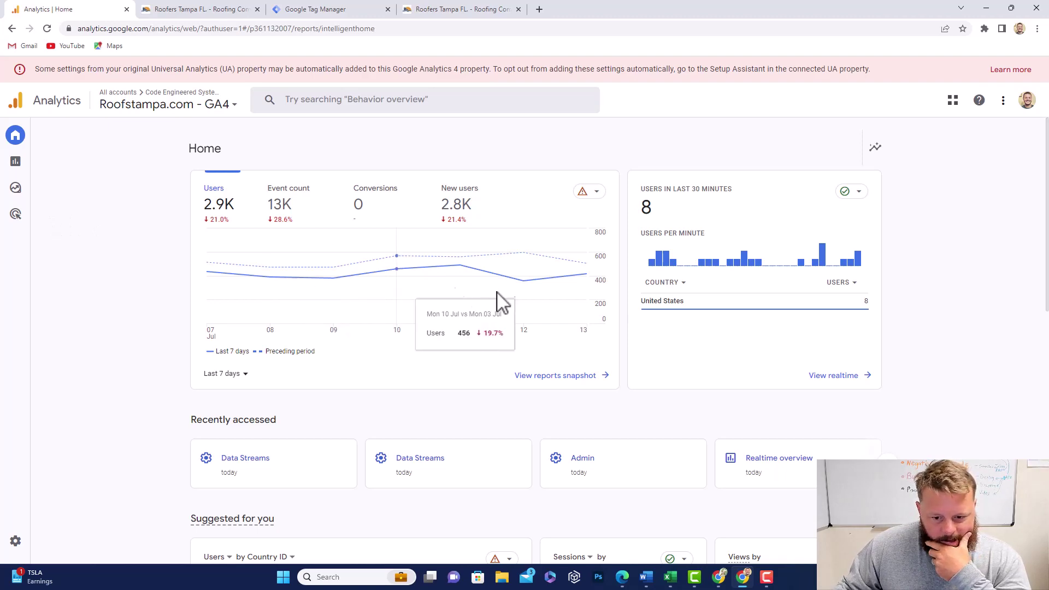
{"action": "left_click", "coordinate": [832, 377]}
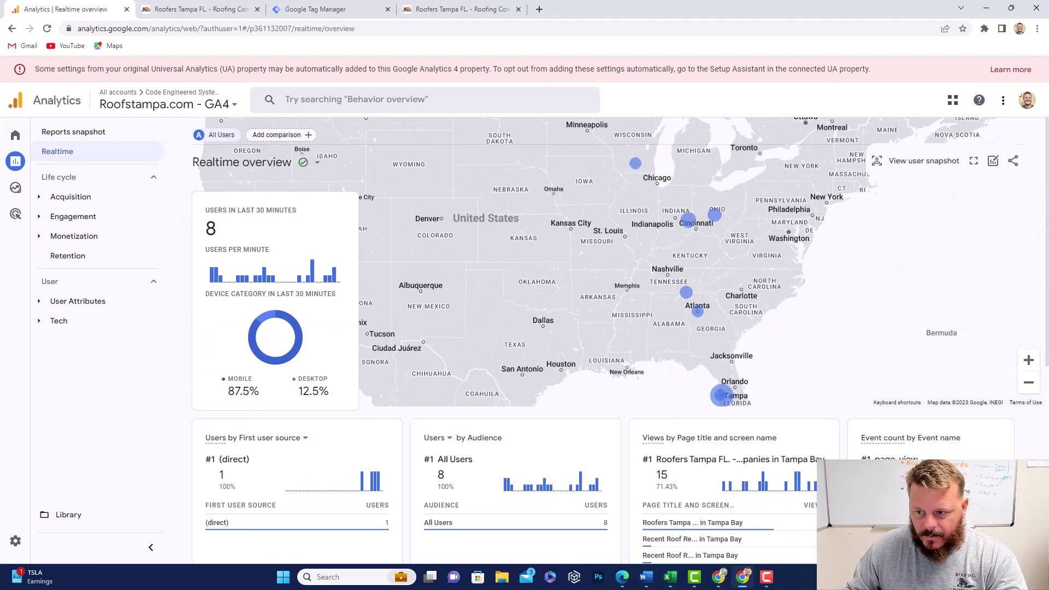
Step: Show the parameters of the lead_form_submit_GA4 event, counted 2 times, in the Event count card
{"action": "scroll", "coordinate": [962, 371], "scroll_direction": "down", "scroll_amount": 3}
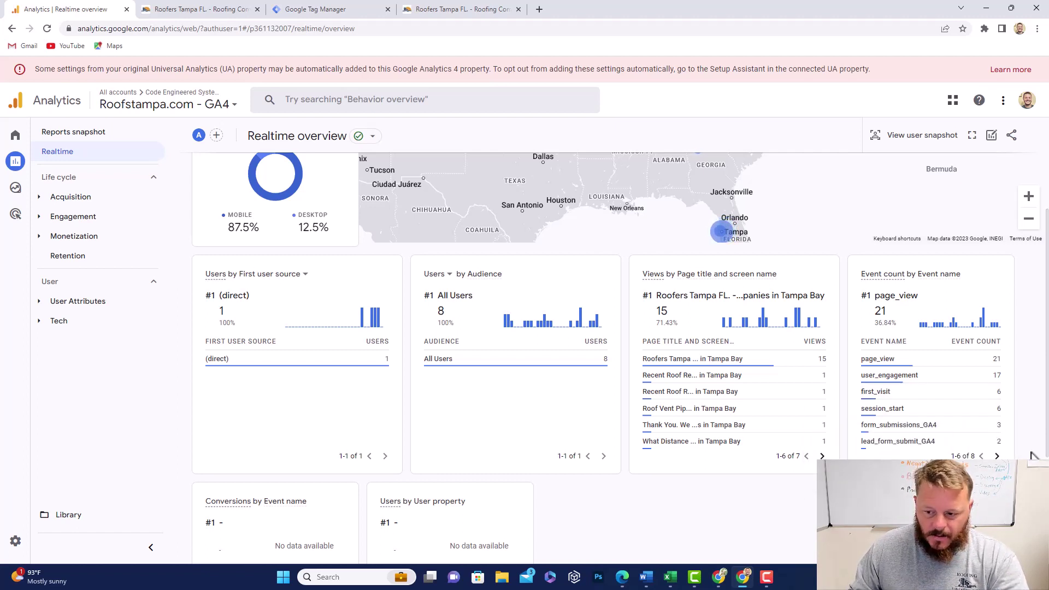
{"action": "left_click", "coordinate": [945, 443]}
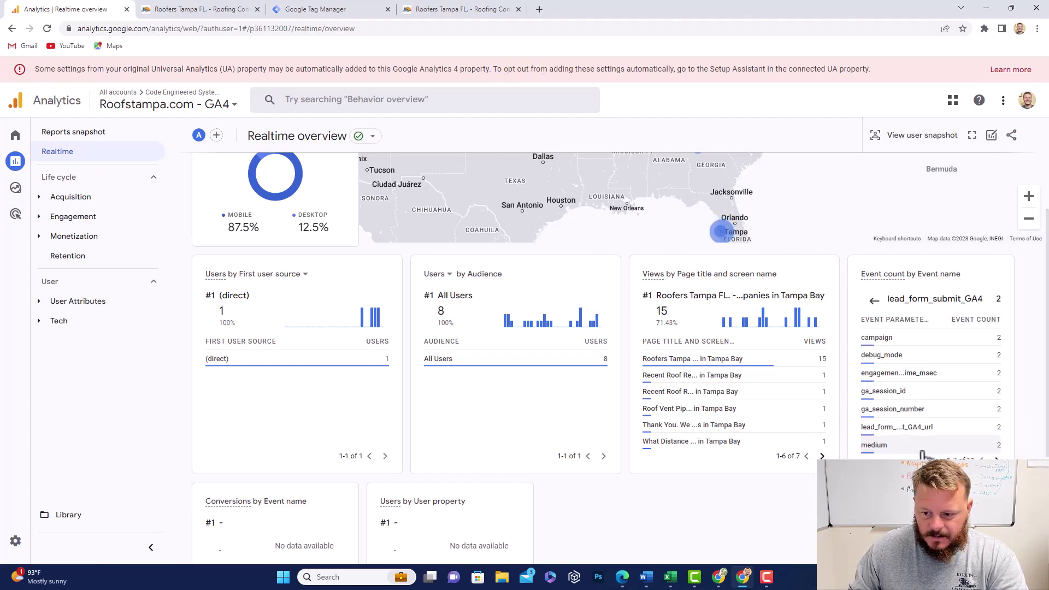
{"action": "scroll", "coordinate": [907, 418], "scroll_direction": "down", "scroll_amount": 3}
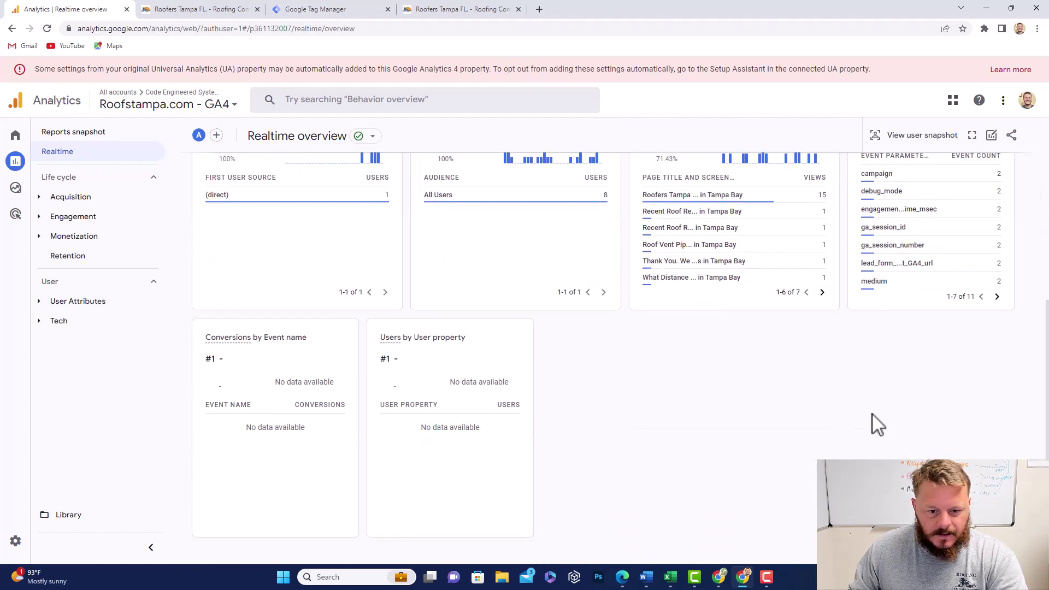
{"action": "scroll", "coordinate": [874, 421], "scroll_direction": "up", "scroll_amount": 5}
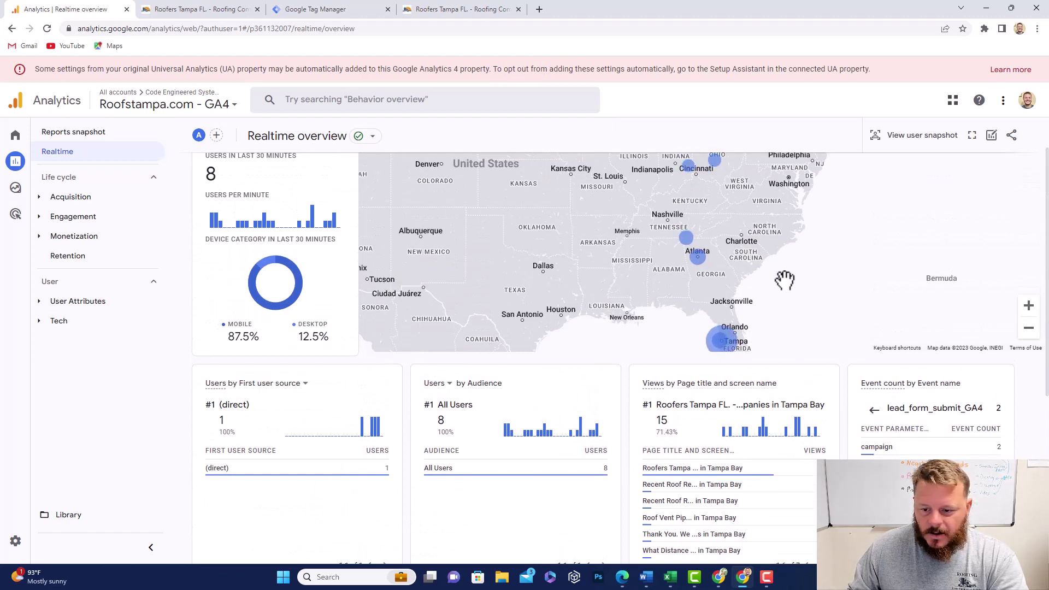